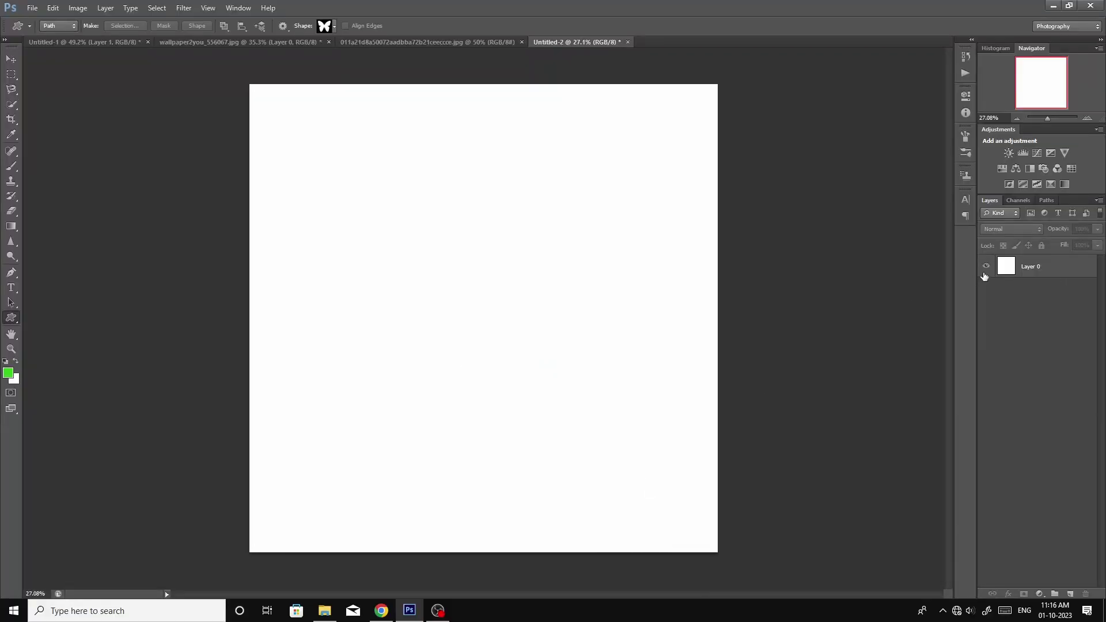
Change the foreground colour from green to a strong blue (1c56cd)
{"action": "left_click", "coordinate": [986, 266]}
{"action": "left_click", "coordinate": [8, 373]}
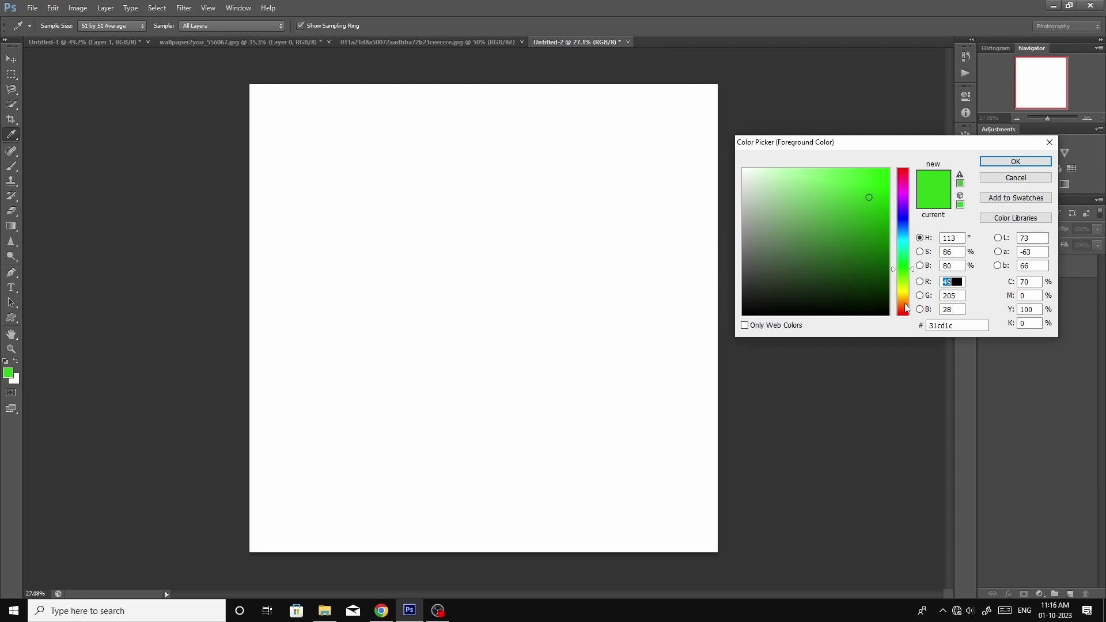
{"action": "left_click_drag", "start_coordinate": [904, 297], "coordinate": [914, 202]}
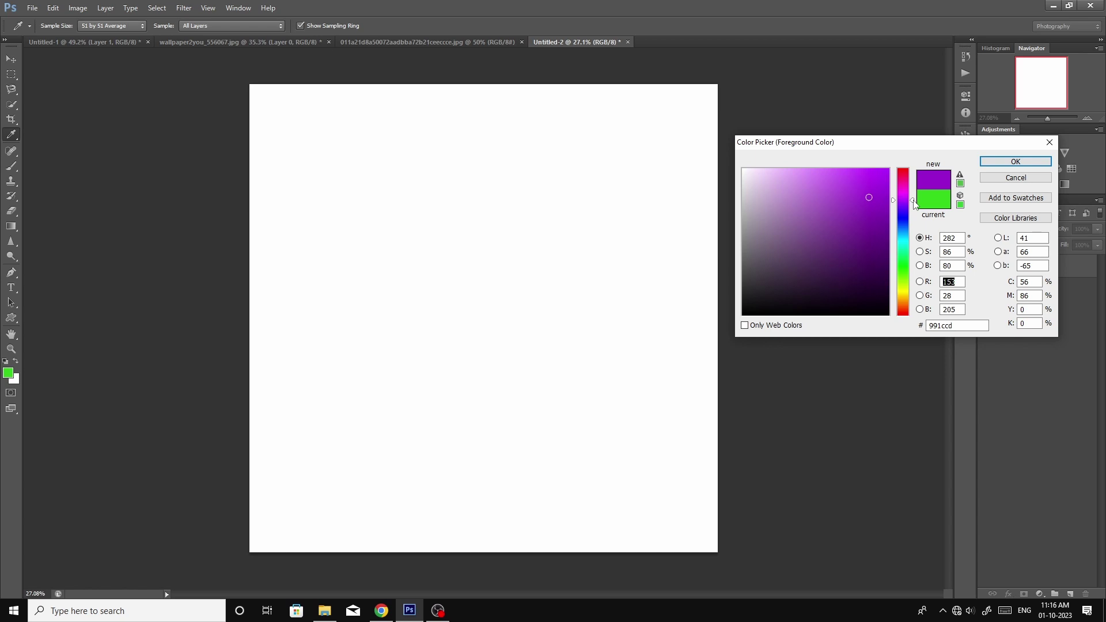
{"action": "left_click_drag", "start_coordinate": [904, 251], "coordinate": [904, 223]}
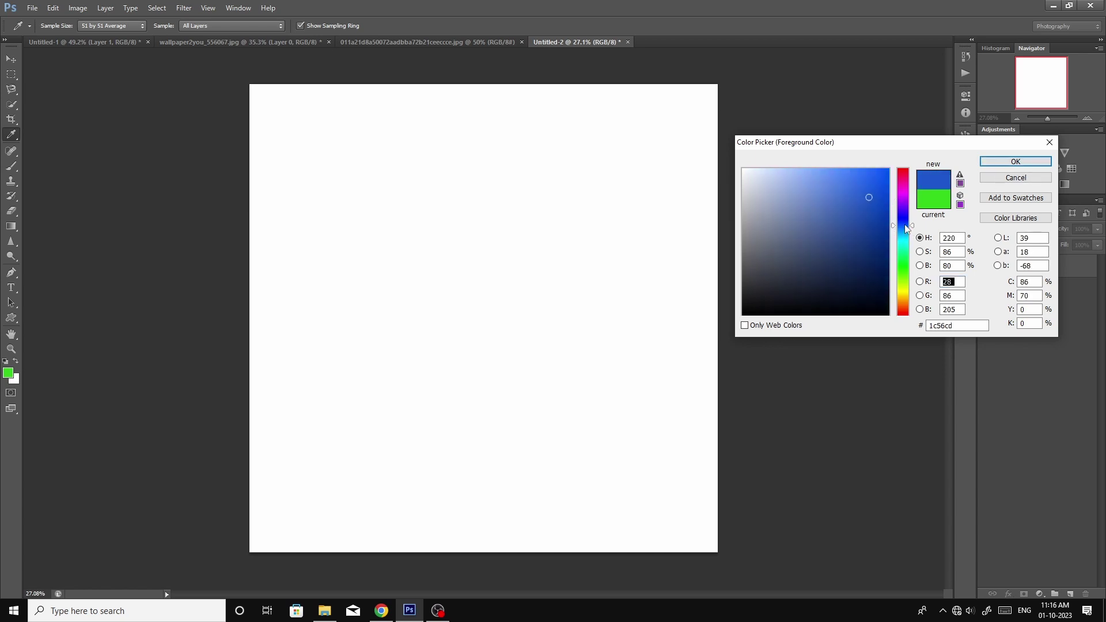
{"action": "left_click", "coordinate": [1016, 161]}
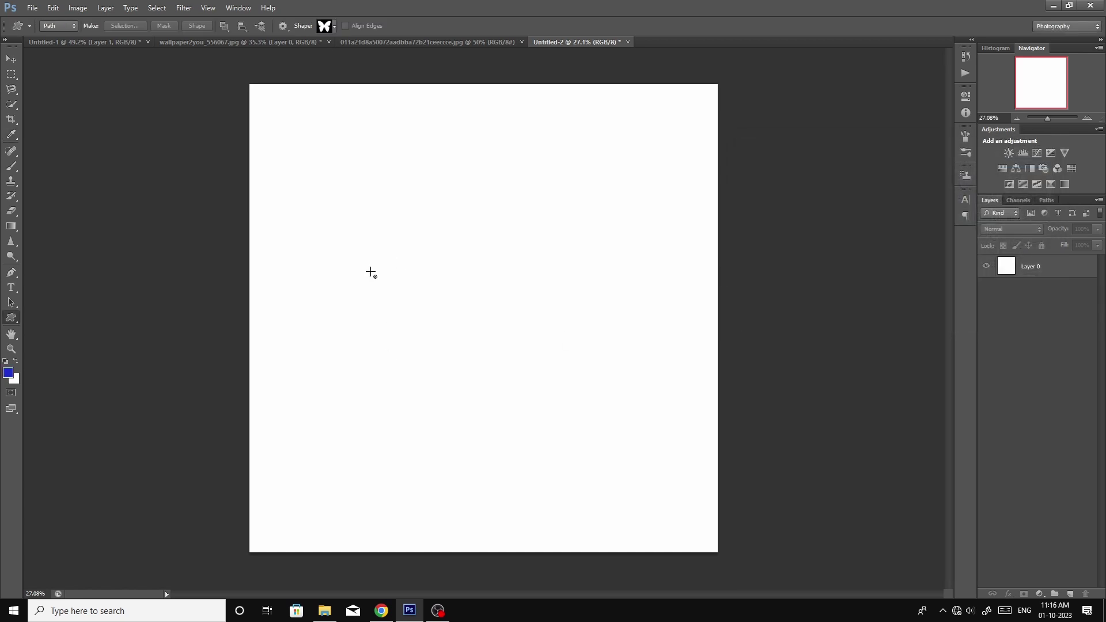
Draw a butterfly shape at the canvas centre and fill it blue on a new layer
{"action": "left_click_drag", "start_coordinate": [443, 259], "coordinate": [538, 405]}
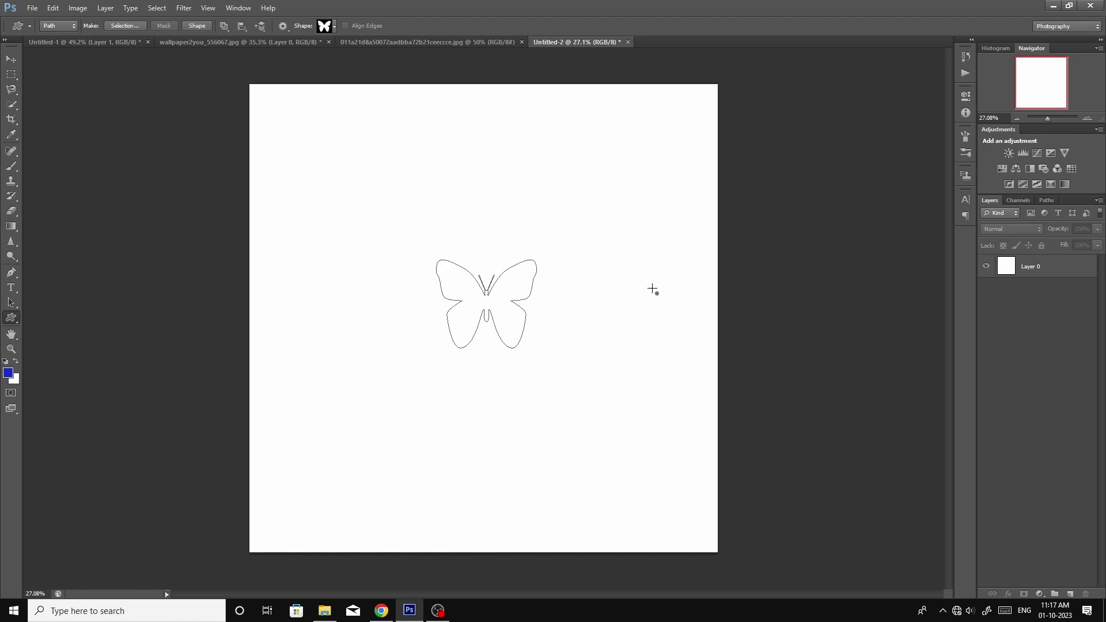
{"action": "key", "text": "ctrl+Return"}
{"action": "key", "text": "ctrl+shift+alt+n"}
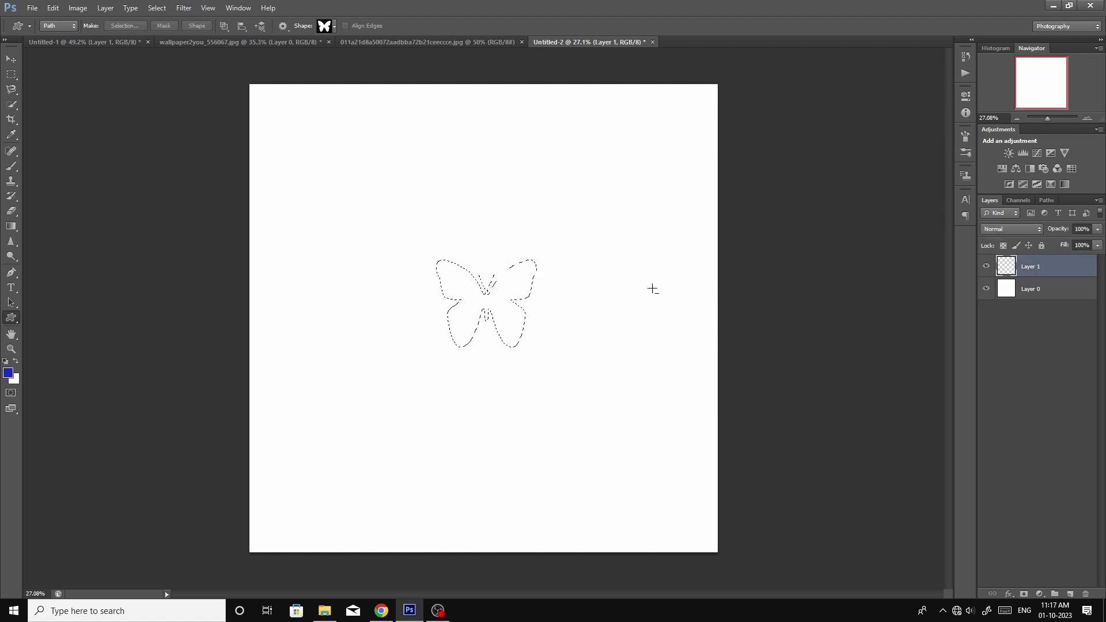
{"action": "key", "text": "alt+BackSpace"}
{"action": "key", "text": "ctrl+d"}
{"action": "scroll", "coordinate": [479, 346], "scroll_direction": "down", "scroll_amount": 3}
{"action": "scroll", "coordinate": [495, 331], "scroll_direction": "up", "scroll_amount": 2}
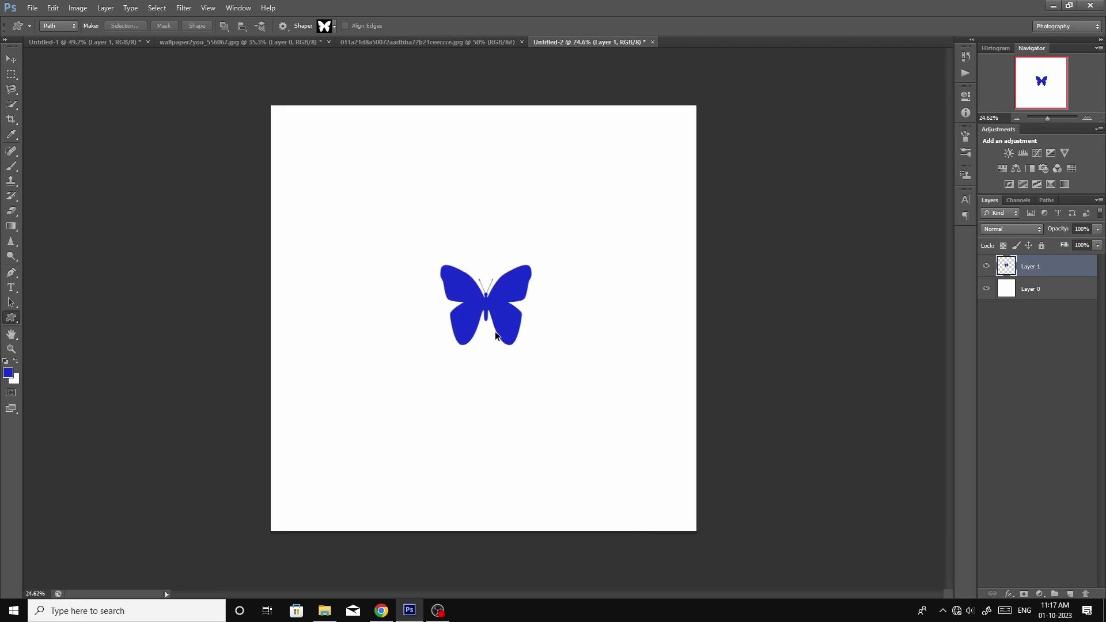
Try moving the butterfly to the bottom-left corner with Free Transform, then cancel
{"action": "key", "text": "ctrl+t"}
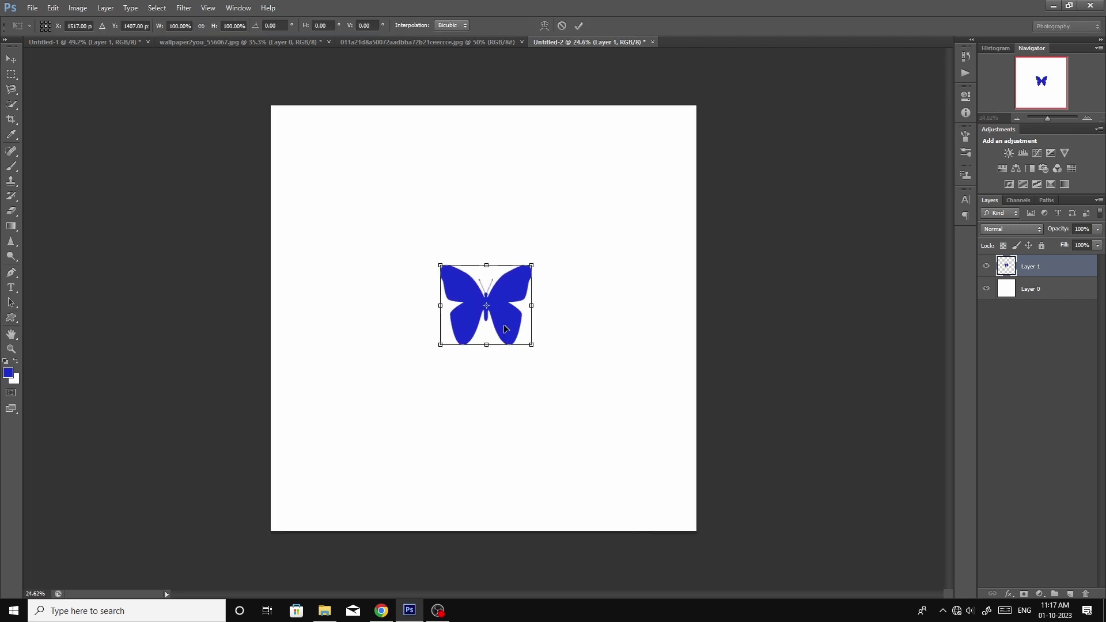
{"action": "left_click_drag", "start_coordinate": [507, 332], "coordinate": [293, 540]}
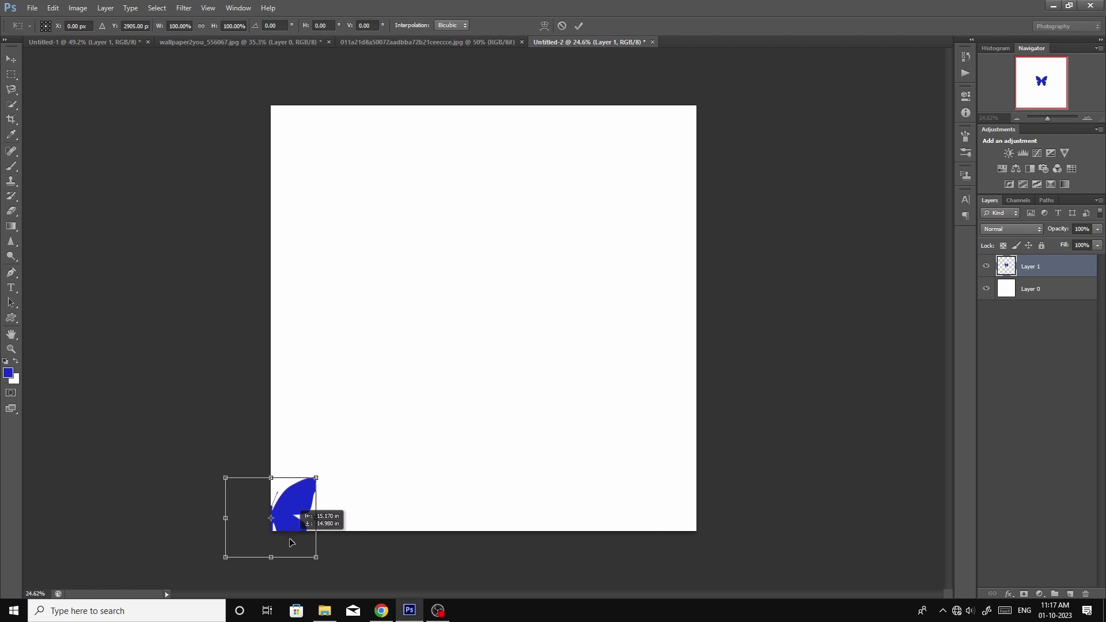
{"action": "left_click_drag", "start_coordinate": [292, 539], "coordinate": [290, 554]}
{"action": "key", "text": "Escape"}
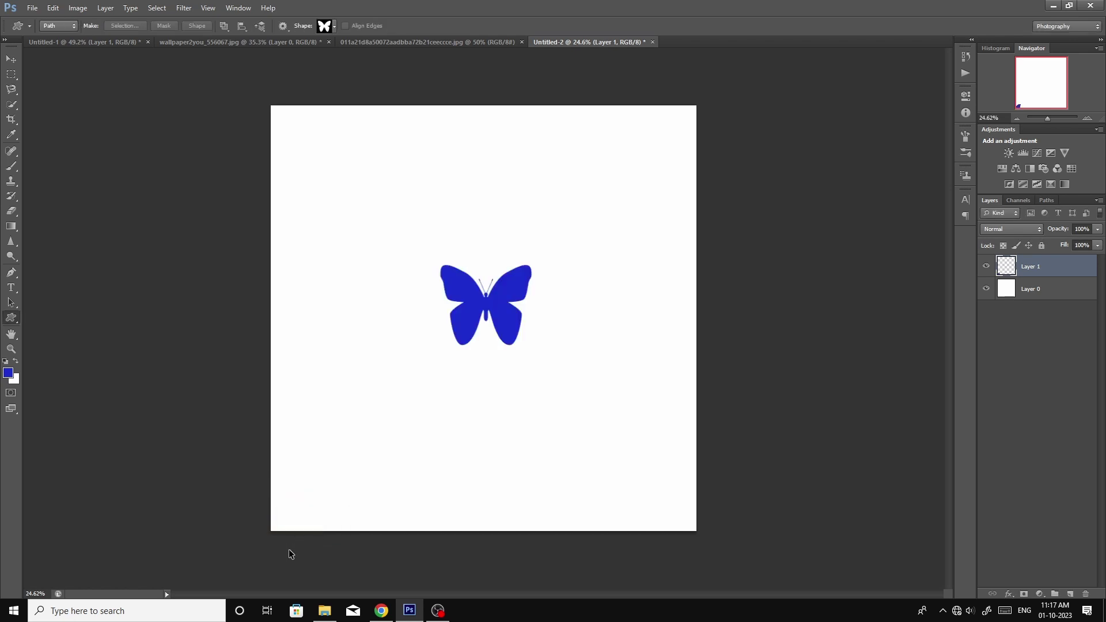
Offset the butterfly layer with Filter > Other > Offset so it wraps around the corners
{"action": "left_click", "coordinate": [185, 10]}
{"action": "mouse_move", "coordinate": [192, 212]}
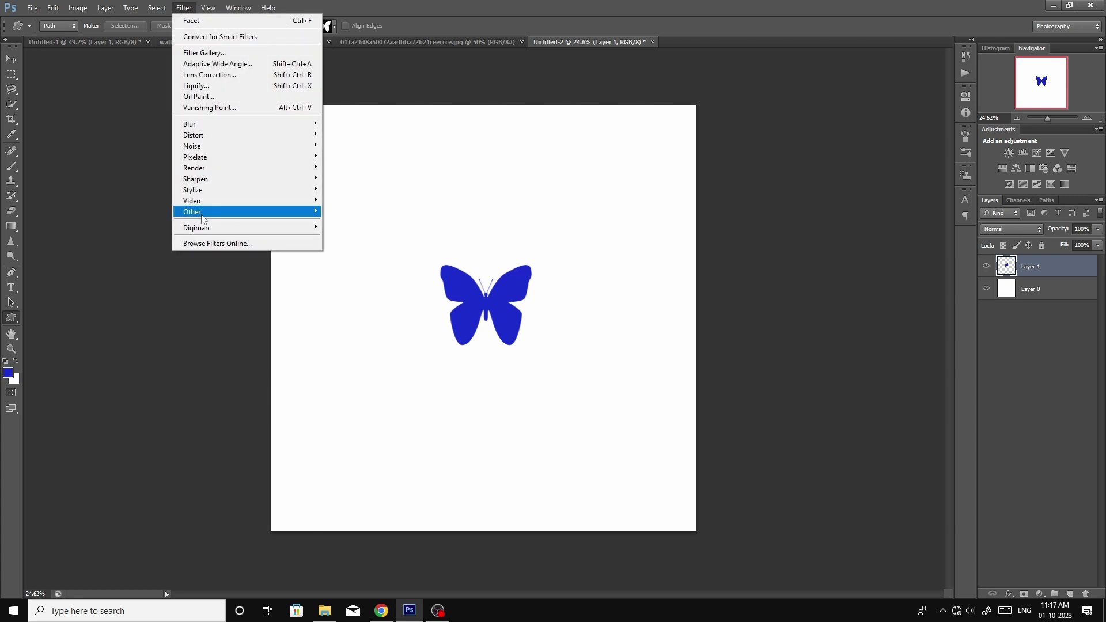
{"action": "left_click", "coordinate": [343, 255]}
{"action": "left_click_drag", "start_coordinate": [487, 311], "coordinate": [668, 527]}
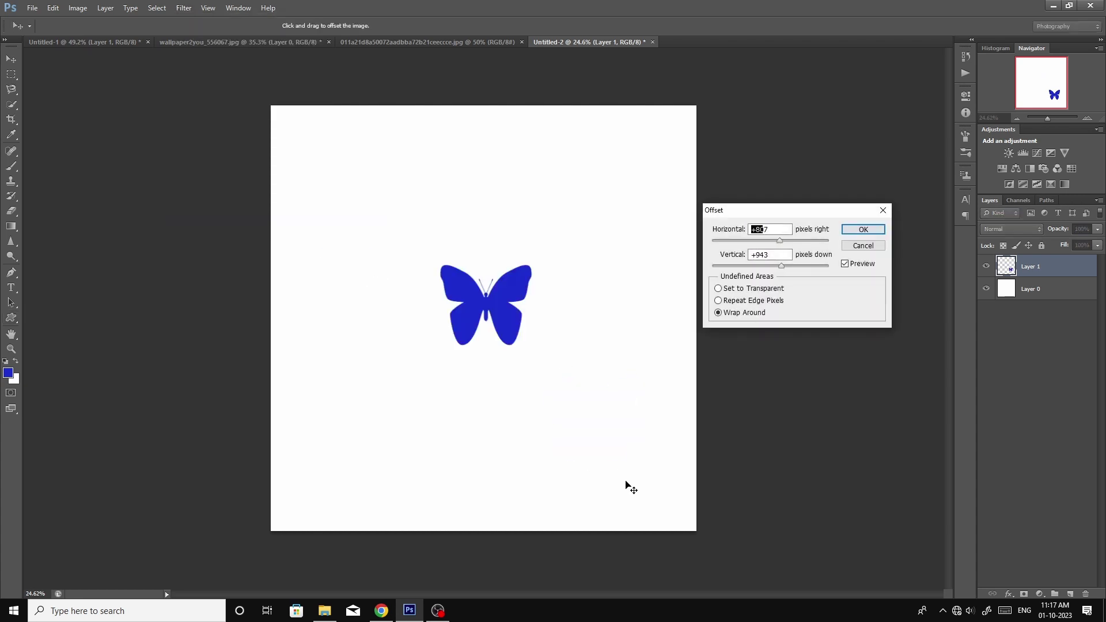
{"action": "key", "text": "Return"}
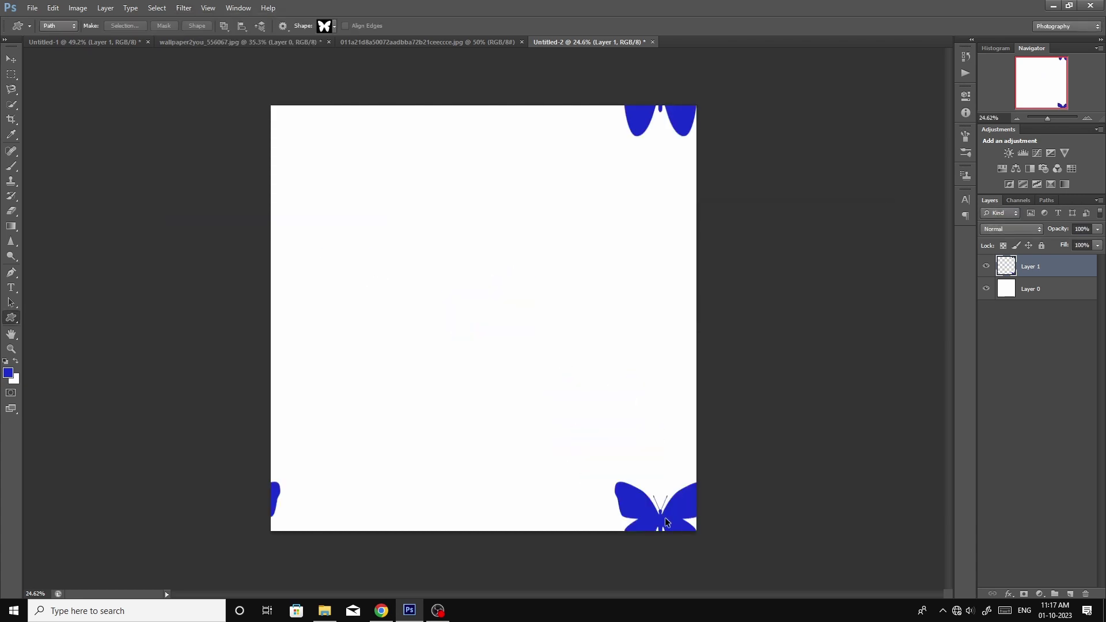
Make two offset copies of the butterfly layer and reposition the left and upper-right butterflies
{"action": "key", "text": "ctrl+j"}
{"action": "key", "text": "ctrl+alt+f"}
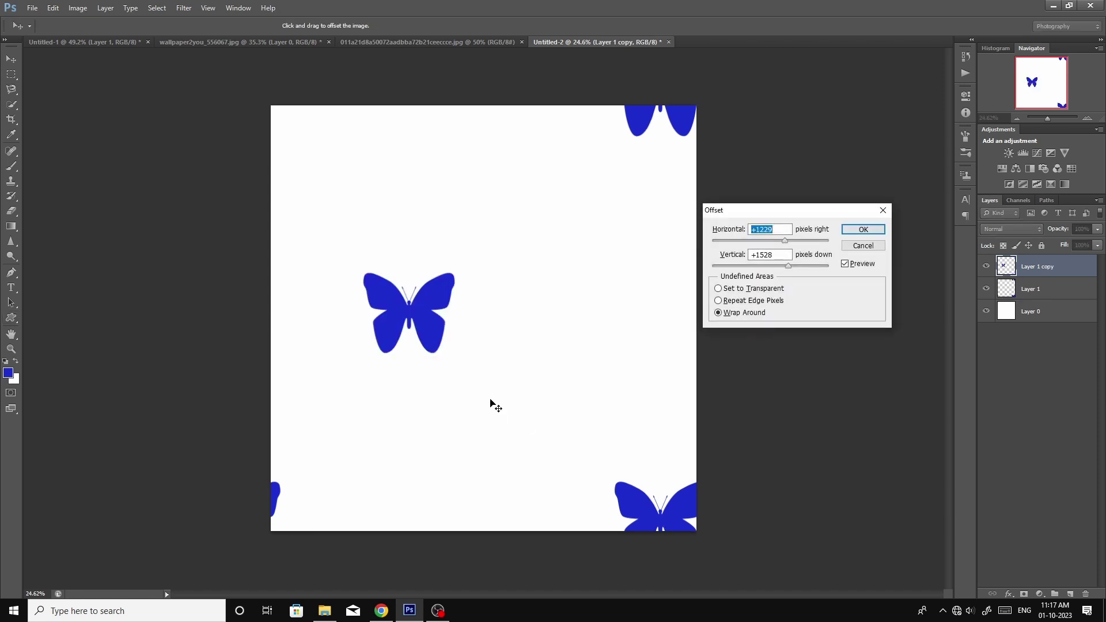
{"action": "key", "text": "Return"}
{"action": "key", "text": "ctrl+j"}
{"action": "key", "text": "ctrl+alt+f"}
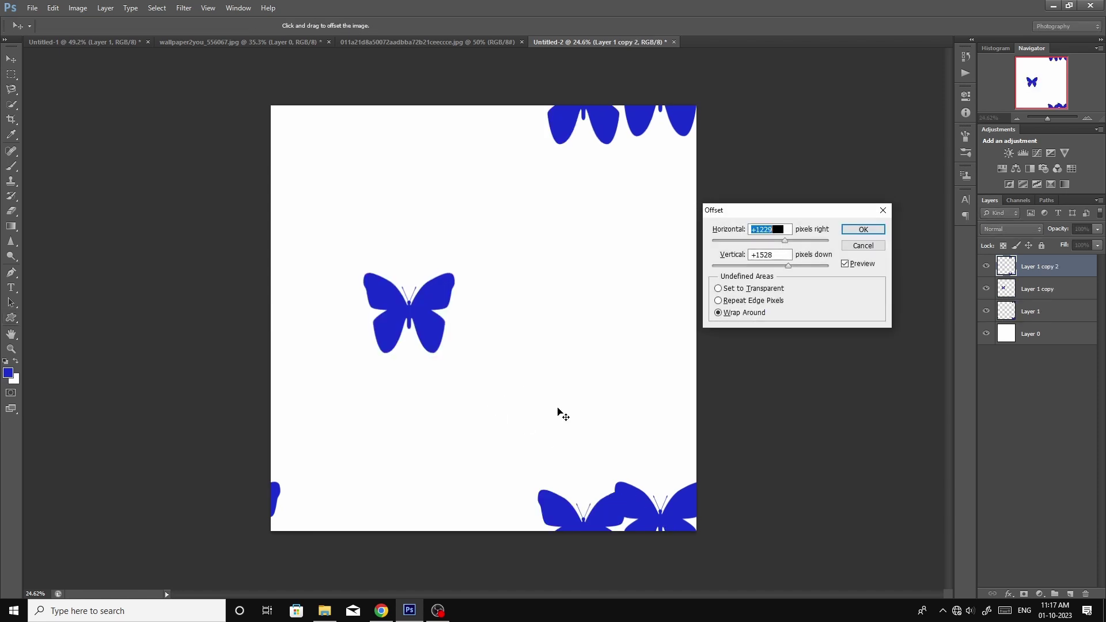
{"action": "mouse_move", "coordinate": [557, 409]}
{"action": "left_mouse_down"}
{"action": "mouse_move", "coordinate": [464, 420]}
{"action": "mouse_move", "coordinate": [403, 144]}
{"action": "left_mouse_up"}
{"action": "mouse_move", "coordinate": [455, 487]}
{"action": "left_mouse_down"}
{"action": "mouse_move", "coordinate": [483, 482]}
{"action": "mouse_move", "coordinate": [583, 378]}
{"action": "mouse_move", "coordinate": [611, 280]}
{"action": "mouse_move", "coordinate": [508, 130]}
{"action": "mouse_move", "coordinate": [284, 116]}
{"action": "mouse_move", "coordinate": [422, 205]}
{"action": "mouse_move", "coordinate": [427, 173]}
{"action": "mouse_move", "coordinate": [644, 232]}
{"action": "mouse_move", "coordinate": [598, 239]}
{"action": "mouse_move", "coordinate": [584, 257]}
{"action": "left_mouse_up"}
{"action": "key", "text": "Return"}
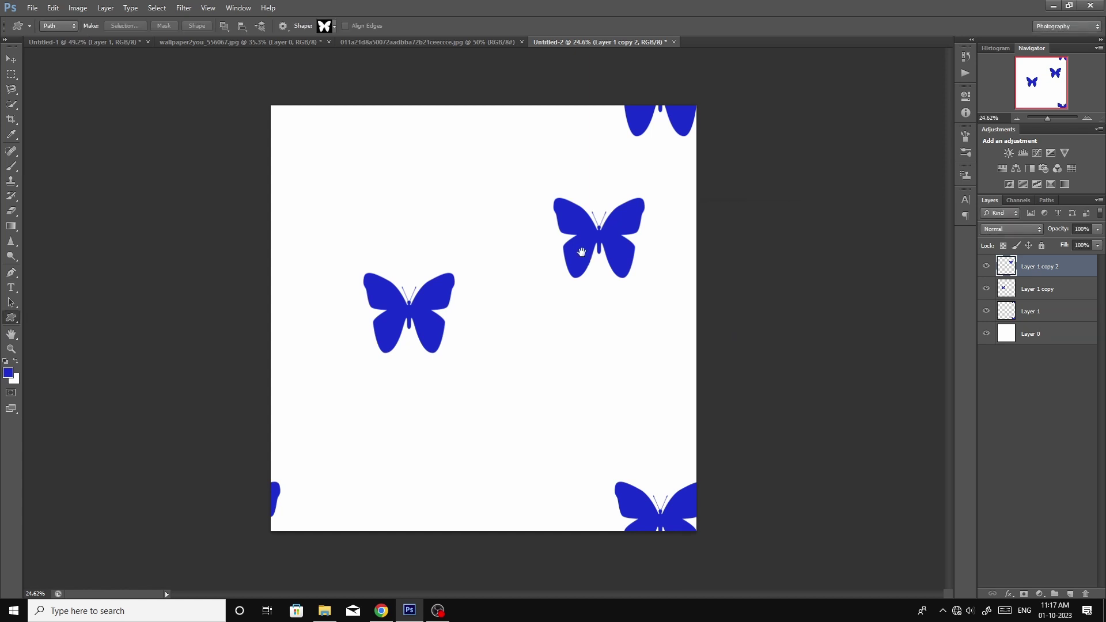
{"action": "key", "text": "l"}
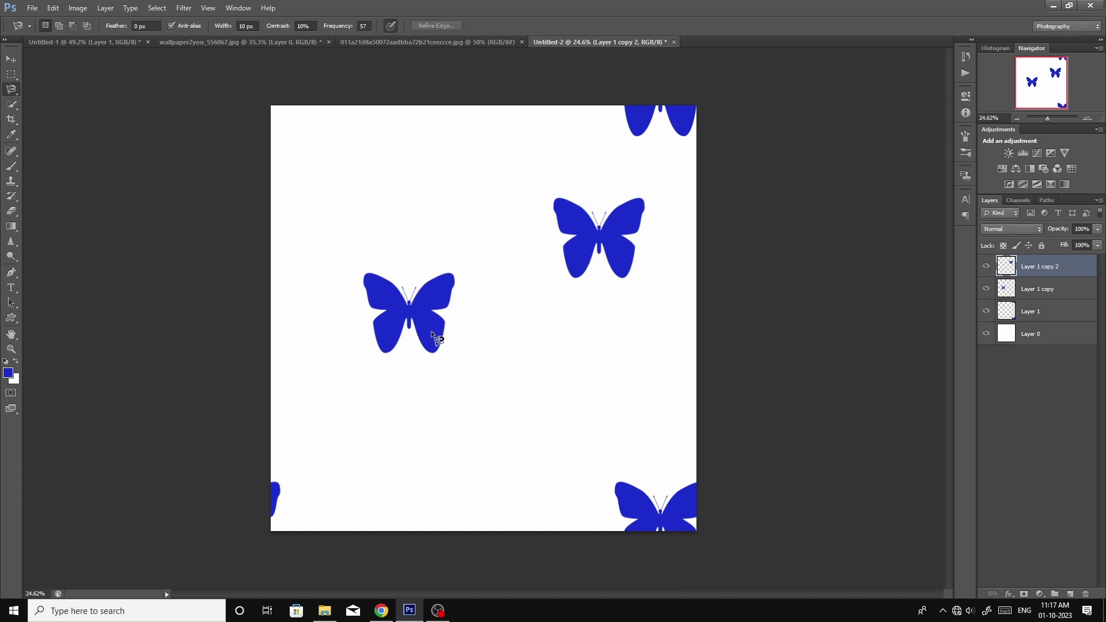
{"action": "left_click_drag", "start_coordinate": [433, 336], "coordinate": [430, 412]}
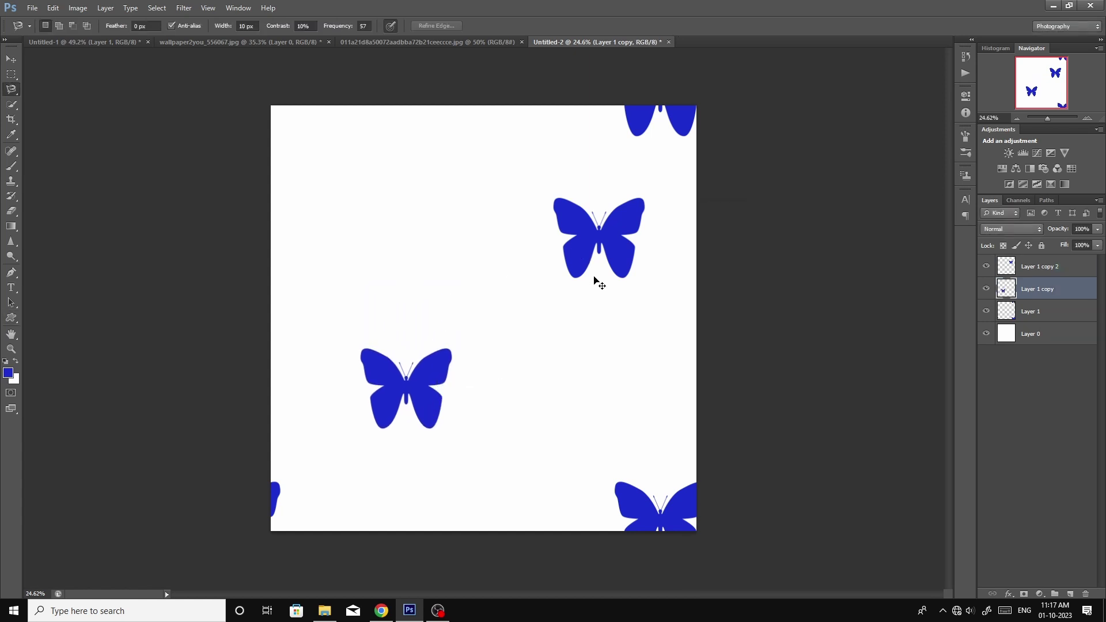
{"action": "left_click_drag", "start_coordinate": [581, 256], "coordinate": [562, 277]}
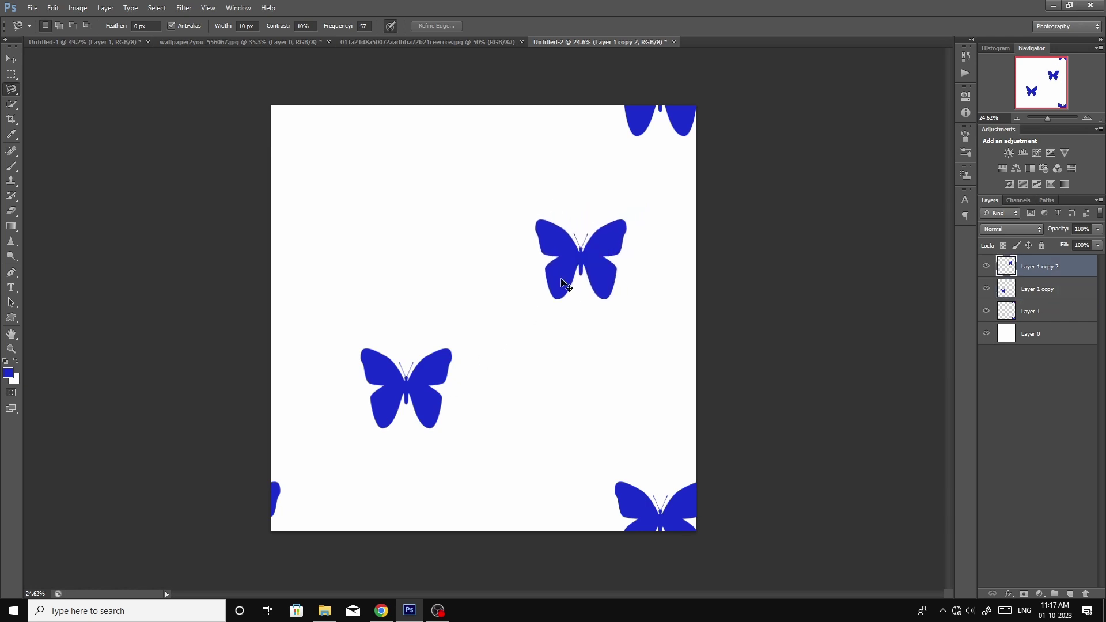
Add another butterfly copy offset so it wraps across the top and bottom edges
{"action": "key", "text": "ctrl+j"}
{"action": "key", "text": "ctrl+alt+f"}
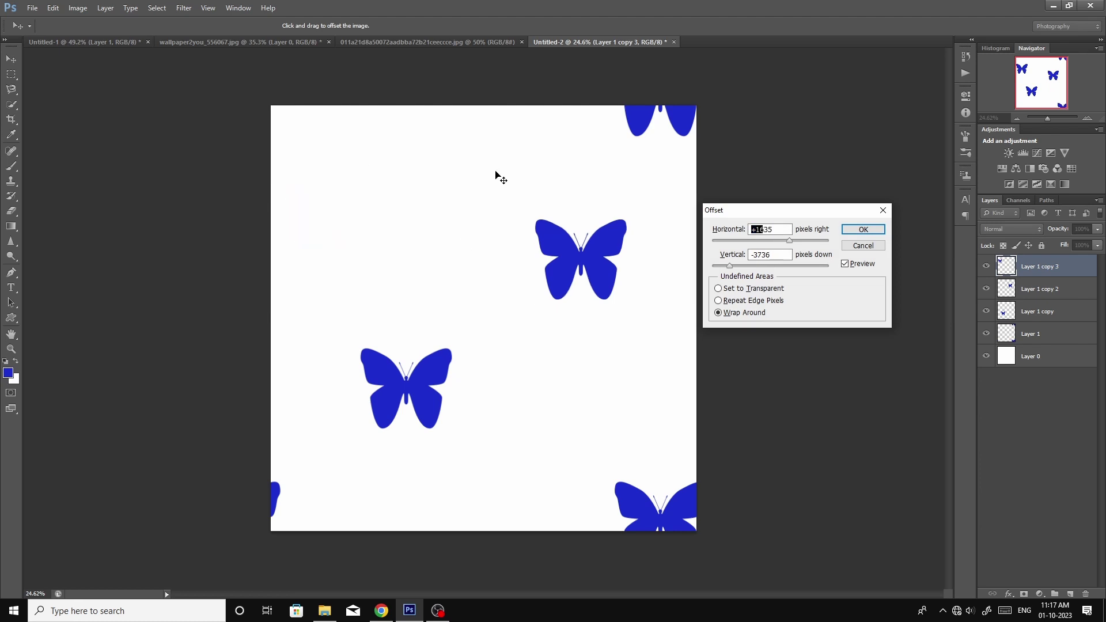
{"action": "mouse_move", "coordinate": [499, 161]}
{"action": "left_mouse_down"}
{"action": "mouse_move", "coordinate": [447, 160]}
{"action": "mouse_move", "coordinate": [508, 183]}
{"action": "mouse_move", "coordinate": [534, 173]}
{"action": "mouse_move", "coordinate": [530, 291]}
{"action": "left_mouse_up"}
{"action": "left_click", "coordinate": [869, 252]}
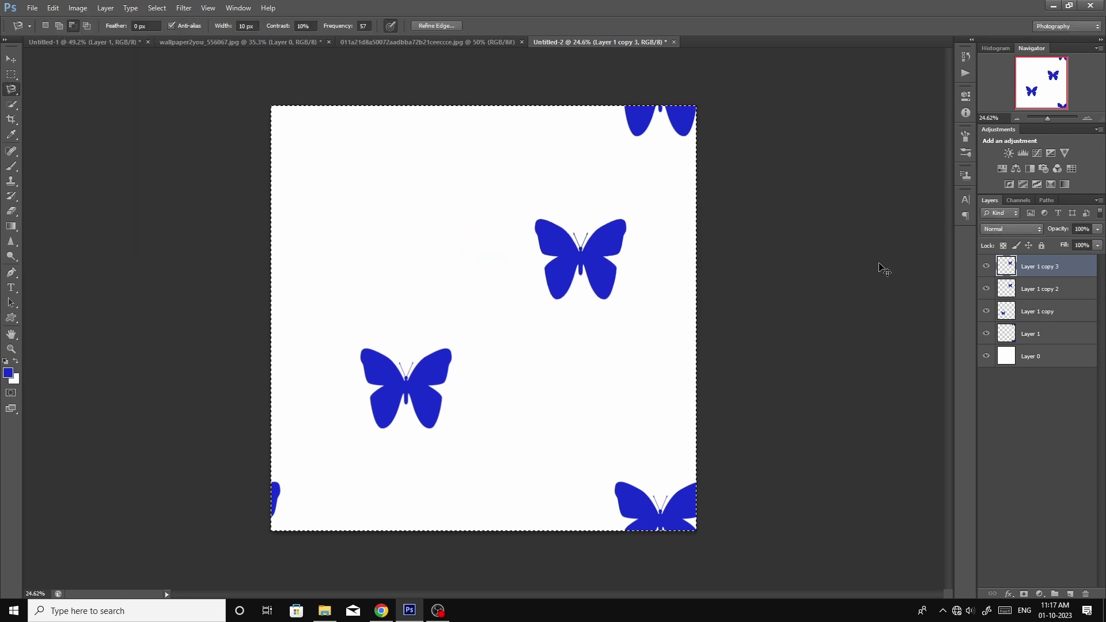
{"action": "key", "text": "ctrl+d"}
{"action": "key", "text": "ctrl+alt+f"}
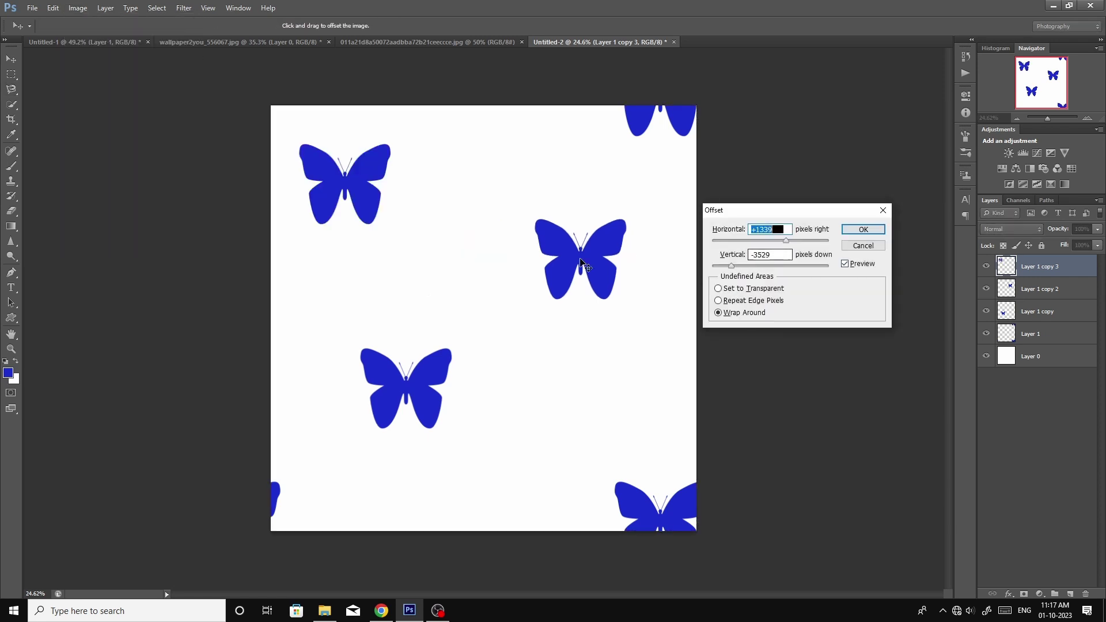
{"action": "mouse_move", "coordinate": [518, 173]}
{"action": "left_mouse_down"}
{"action": "mouse_move", "coordinate": [540, 191]}
{"action": "mouse_move", "coordinate": [502, 179]}
{"action": "mouse_move", "coordinate": [482, 185]}
{"action": "left_mouse_up"}
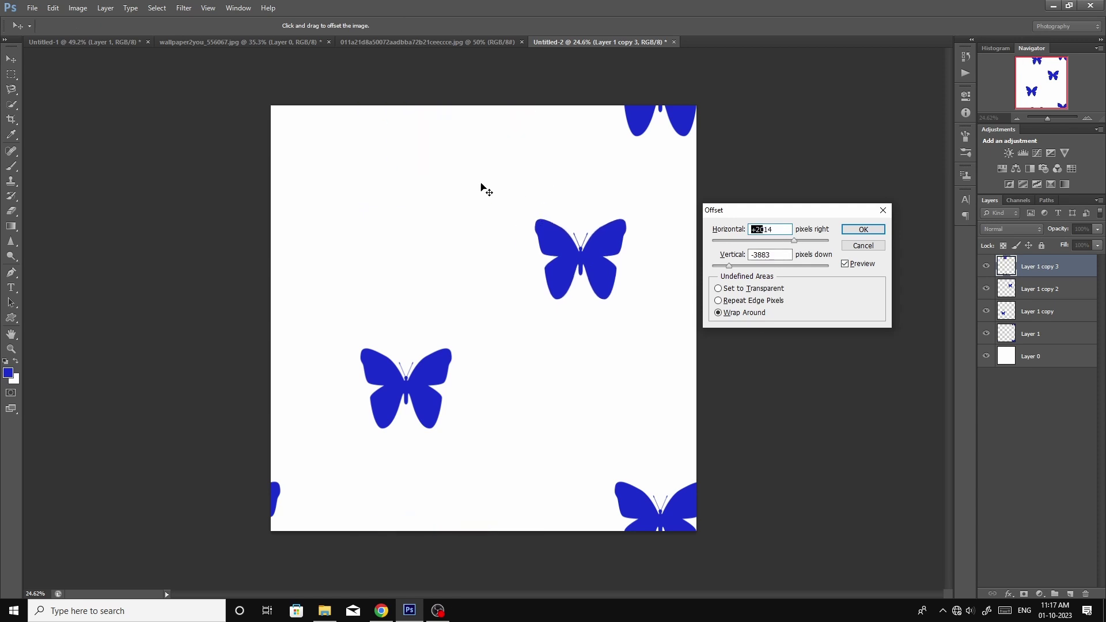
{"action": "key", "text": "Return"}
Move the lower-left butterfly up-left and the right butterfly down-right
{"action": "left_click_drag", "start_coordinate": [427, 430], "coordinate": [371, 396]}
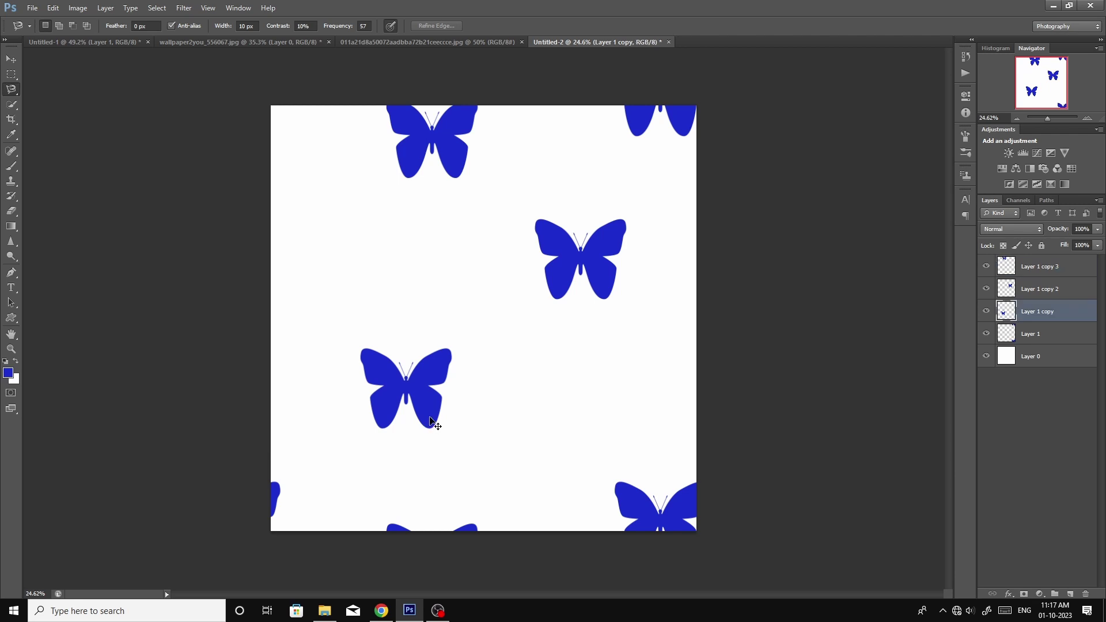
{"action": "left_click", "coordinate": [605, 288], "text": "ctrl"}
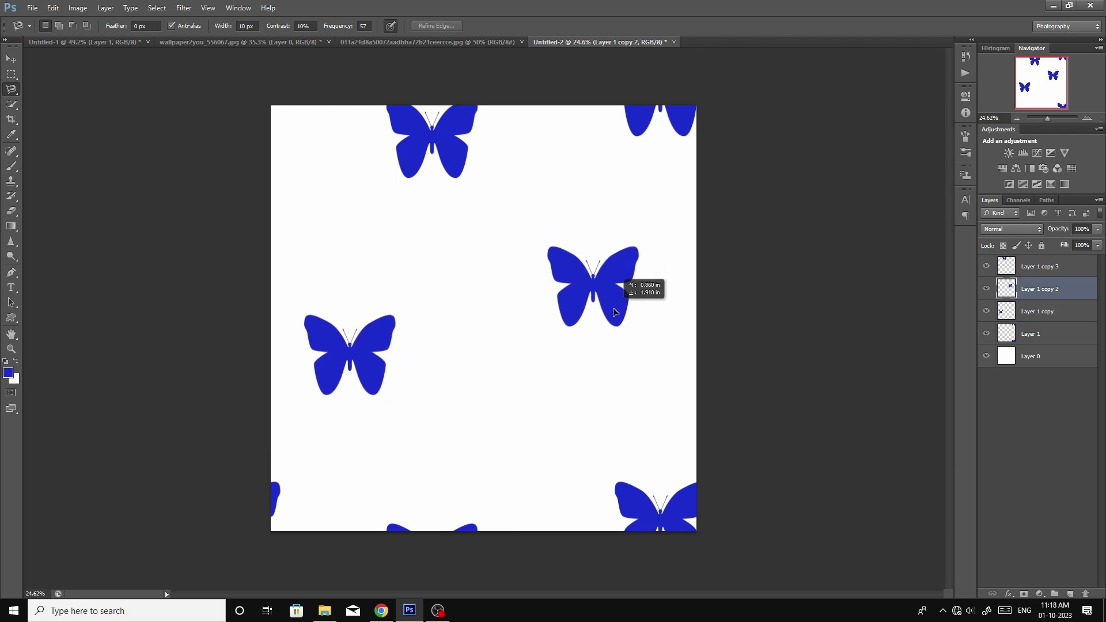
{"action": "left_click_drag", "start_coordinate": [605, 289], "coordinate": [615, 317]}
{"action": "scroll", "coordinate": [571, 341], "scroll_direction": "down", "scroll_amount": 3}
{"action": "scroll", "coordinate": [570, 341], "scroll_direction": "up", "scroll_amount": 2}
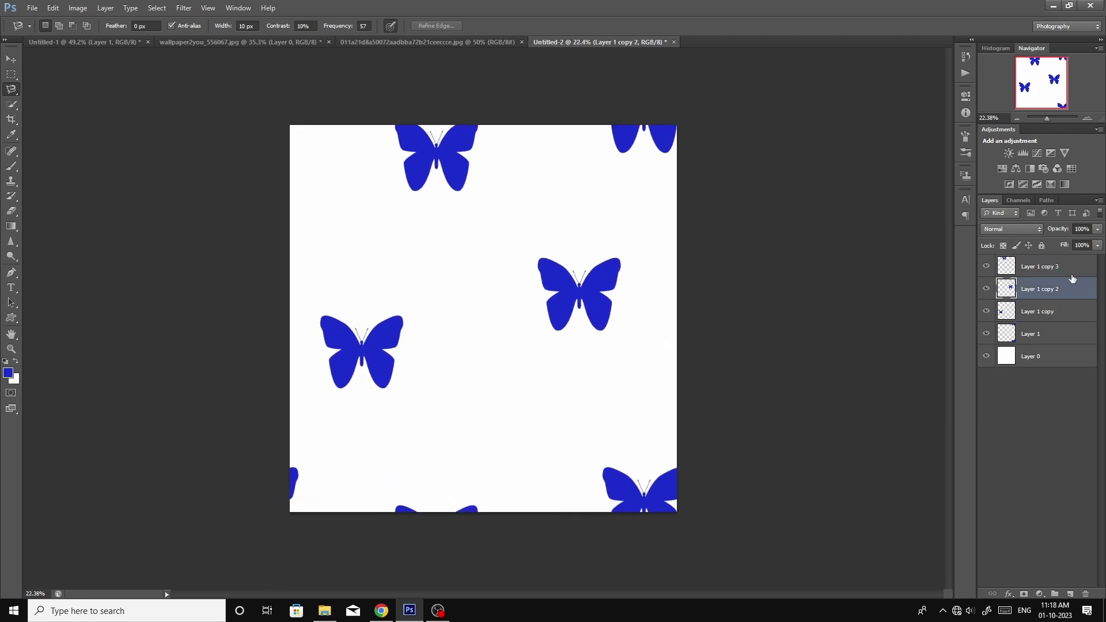
Merge all the butterfly layers into a single layer
{"action": "left_click", "coordinate": [1043, 266]}
{"action": "left_click", "coordinate": [1035, 335], "text": "shift"}
{"action": "key", "text": "ctrl+e"}
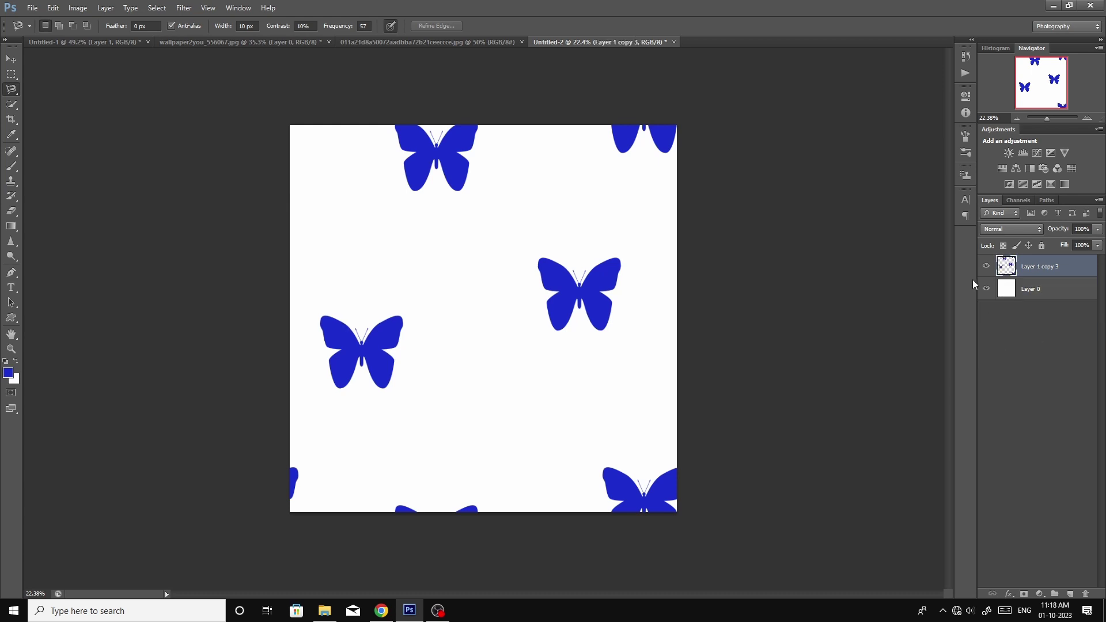
Shrink the merged butterfly pattern and place it in the top-left corner as a tile
{"action": "key", "text": "ctrl+t"}
{"action": "scroll", "coordinate": [610, 348], "scroll_direction": "down", "scroll_amount": 3}
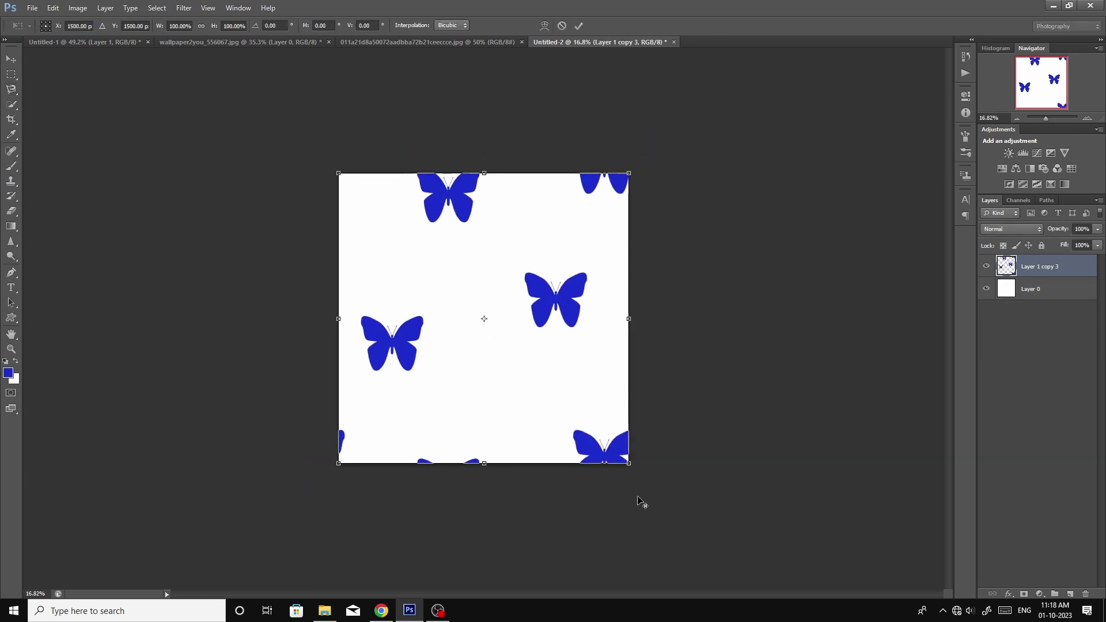
{"action": "left_click_drag", "start_coordinate": [629, 463], "coordinate": [525, 390]}
{"action": "scroll", "coordinate": [525, 391], "scroll_direction": "up", "scroll_amount": 1}
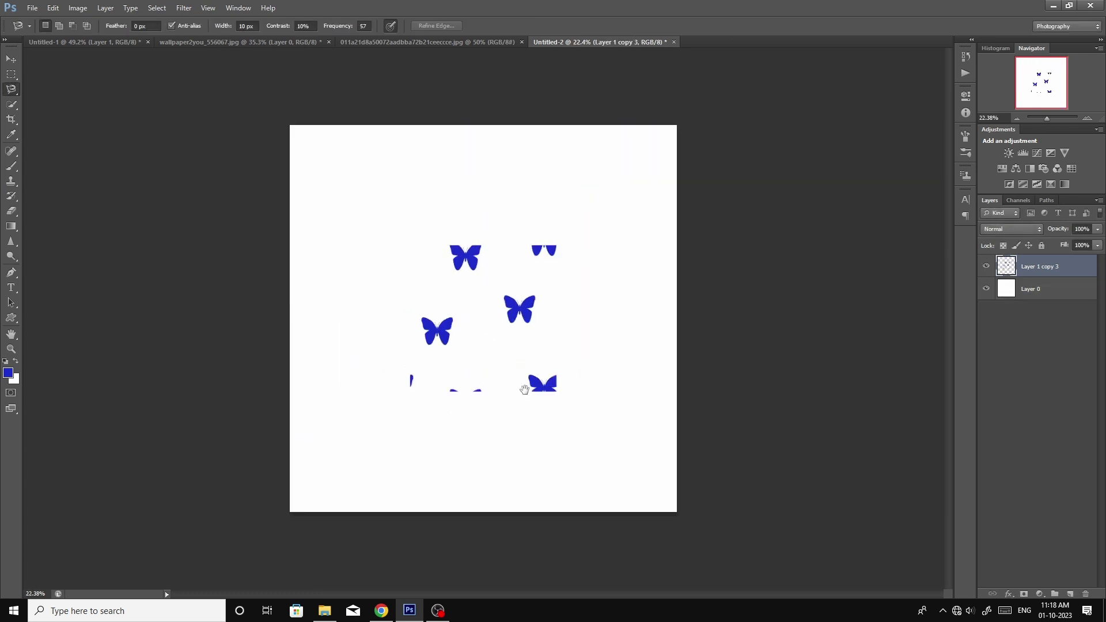
{"action": "scroll", "coordinate": [525, 403], "scroll_direction": "up", "scroll_amount": 2}
{"action": "scroll", "coordinate": [526, 433], "scroll_direction": "down", "scroll_amount": 1}
{"action": "scroll", "coordinate": [578, 434], "scroll_direction": "down", "scroll_amount": 1}
{"action": "left_click_drag", "start_coordinate": [524, 349], "coordinate": [390, 221]}
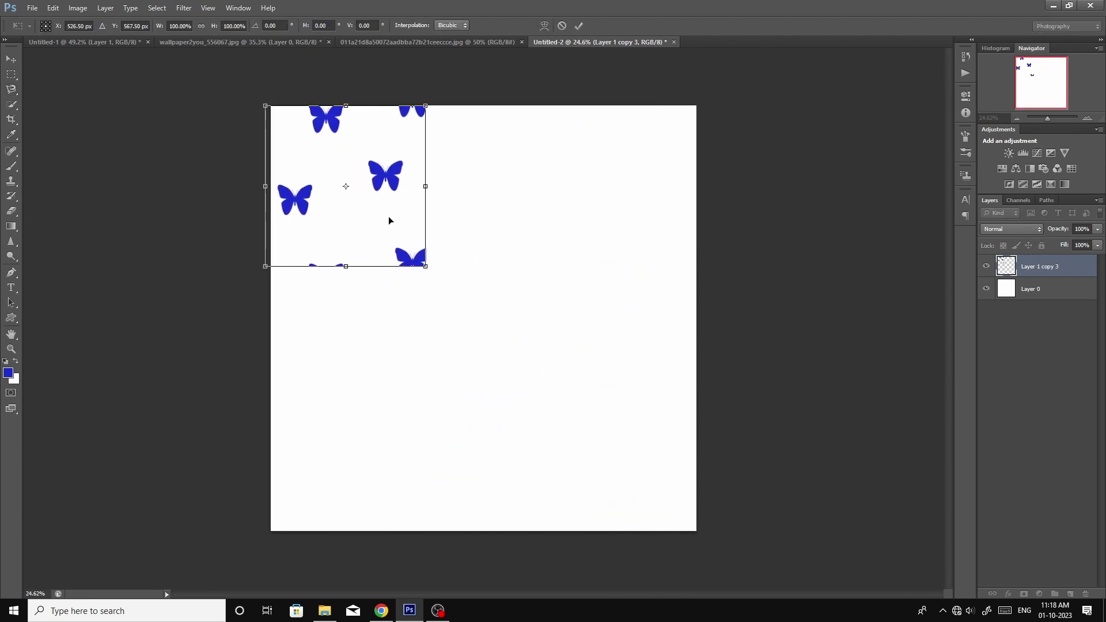
{"action": "mouse_move", "coordinate": [389, 221]}
{"action": "left_mouse_down"}
{"action": "mouse_move", "coordinate": [523, 232]}
{"action": "mouse_move", "coordinate": [508, 229]}
{"action": "left_mouse_up"}
{"action": "key", "text": "Return"}
Duplicate the tile beside itself and copy the butterfly rows down below
{"action": "key", "text": "ctrl+j"}
{"action": "key", "text": "ctrl+t"}
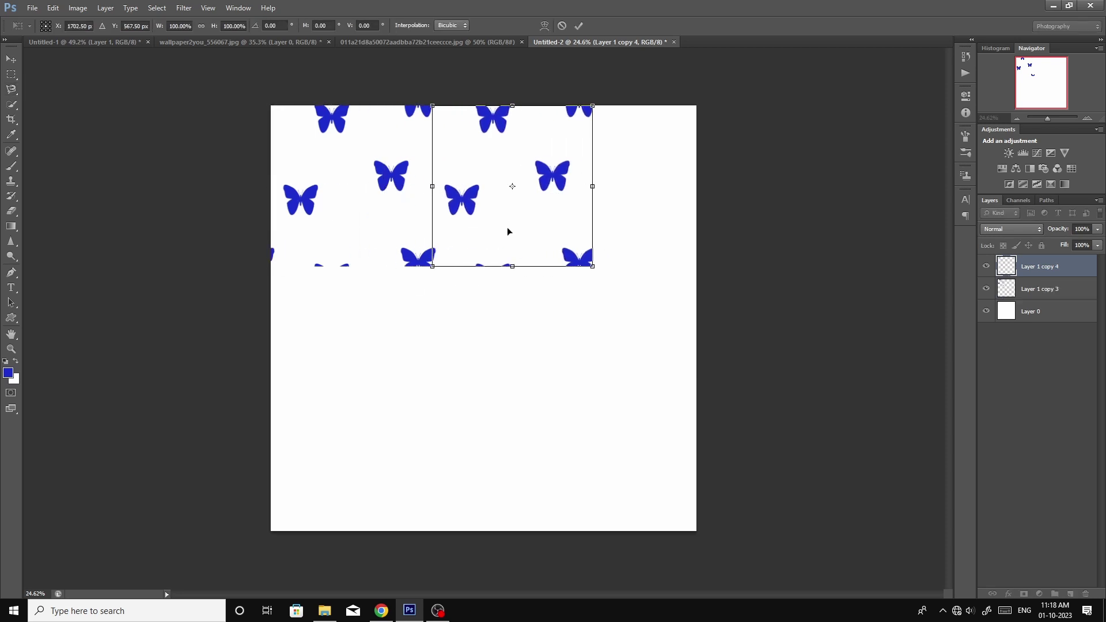
{"action": "key", "text": "Return"}
{"action": "key", "text": "ctrl+j"}
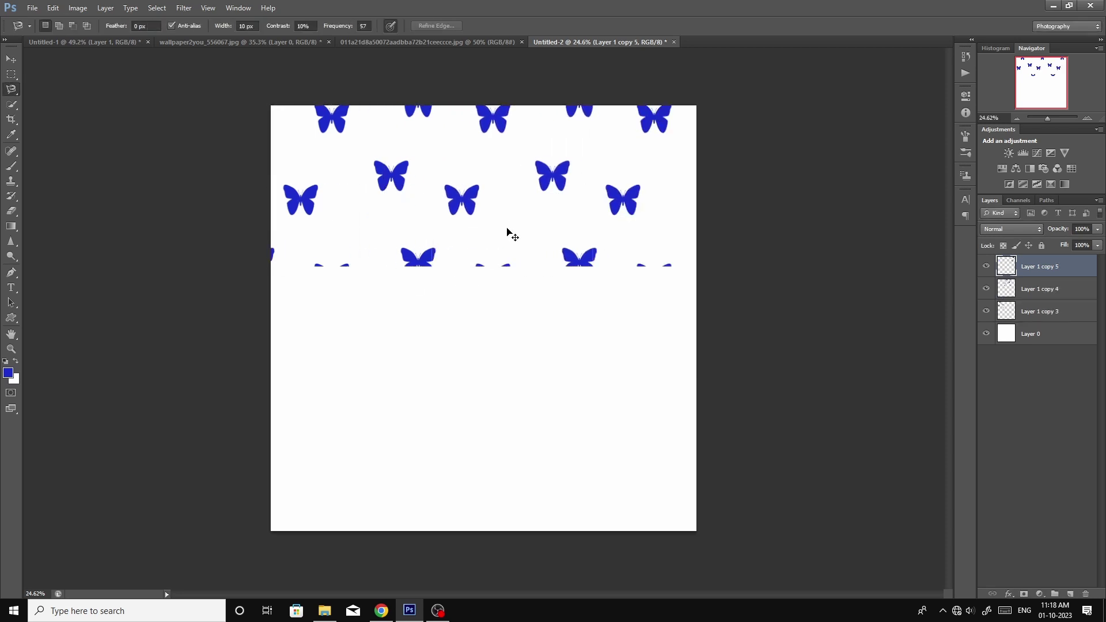
{"action": "key", "text": "Delete"}
{"action": "key", "text": "Delete"}
{"action": "key", "text": "ctrl+z"}
{"action": "key", "text": "ctrl+t"}
{"action": "mouse_move", "coordinate": [507, 191]}
{"action": "left_mouse_down"}
{"action": "mouse_move", "coordinate": [584, 218]}
{"action": "mouse_move", "coordinate": [582, 473]}
{"action": "left_mouse_up"}
{"action": "key", "text": "l"}
{"action": "key", "text": "Return"}
Repeat the copy-and-shift to fill the lower rows, then merge the copies
{"action": "key", "text": "ctrl+j"}
{"action": "key", "text": "ctrl+t"}
{"action": "key", "text": "Return"}
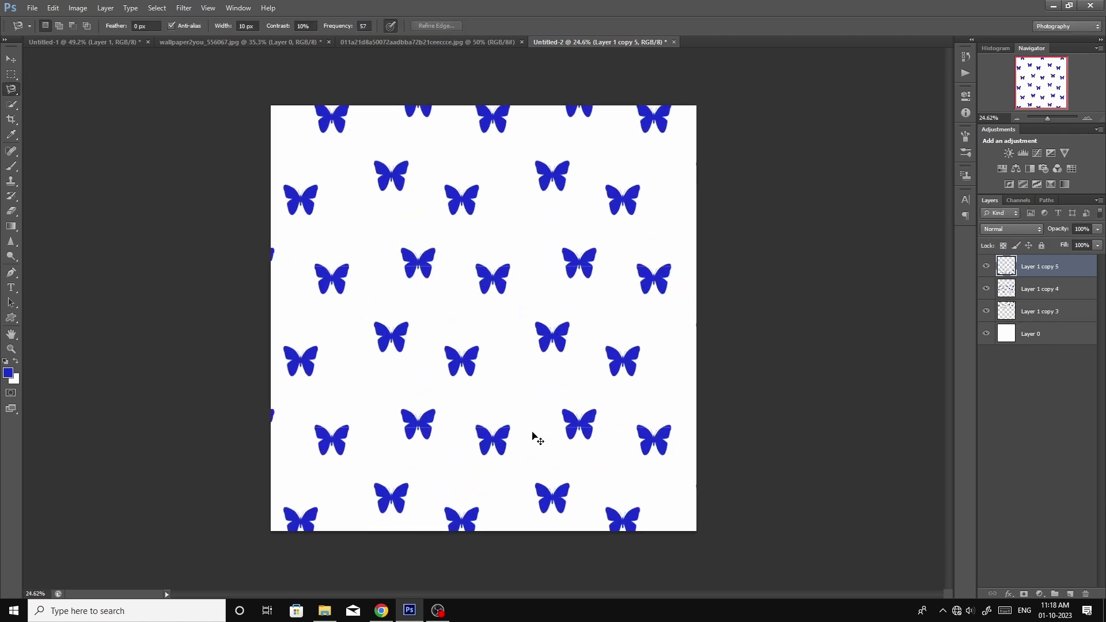
{"action": "key", "text": "Delete"}
{"action": "key", "text": "Delete"}
{"action": "key", "text": "ctrl+t"}
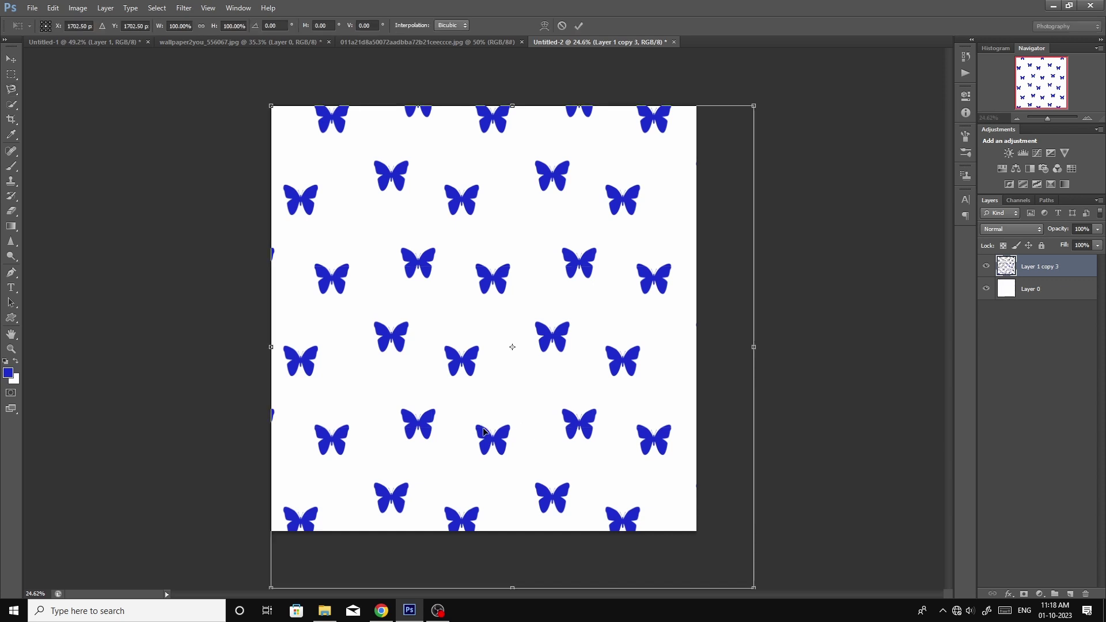
Step back through History to the single centred butterfly
{"action": "key", "text": "Escape"}
{"action": "key", "text": "l"}
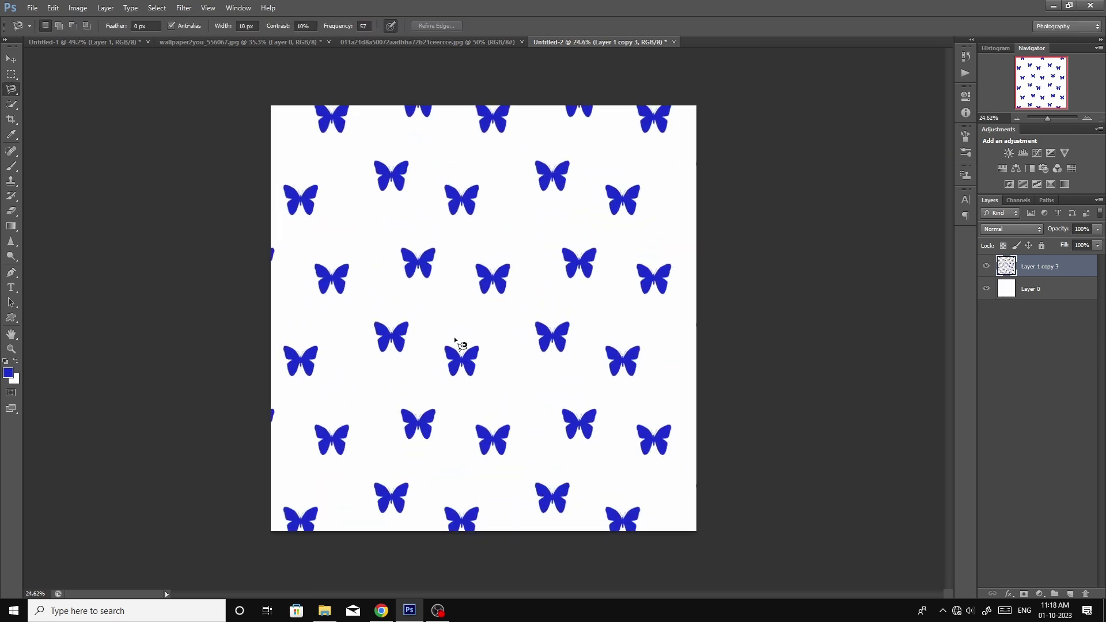
{"action": "scroll", "coordinate": [457, 346], "scroll_direction": "up", "scroll_amount": 3}
{"action": "scroll", "coordinate": [475, 397], "scroll_direction": "down", "scroll_amount": 3}
{"action": "scroll", "coordinate": [475, 397], "scroll_direction": "down", "scroll_amount": 1}
{"action": "key", "text": "ctrl+alt+z"}
{"action": "key", "text": "ctrl+alt+z"}
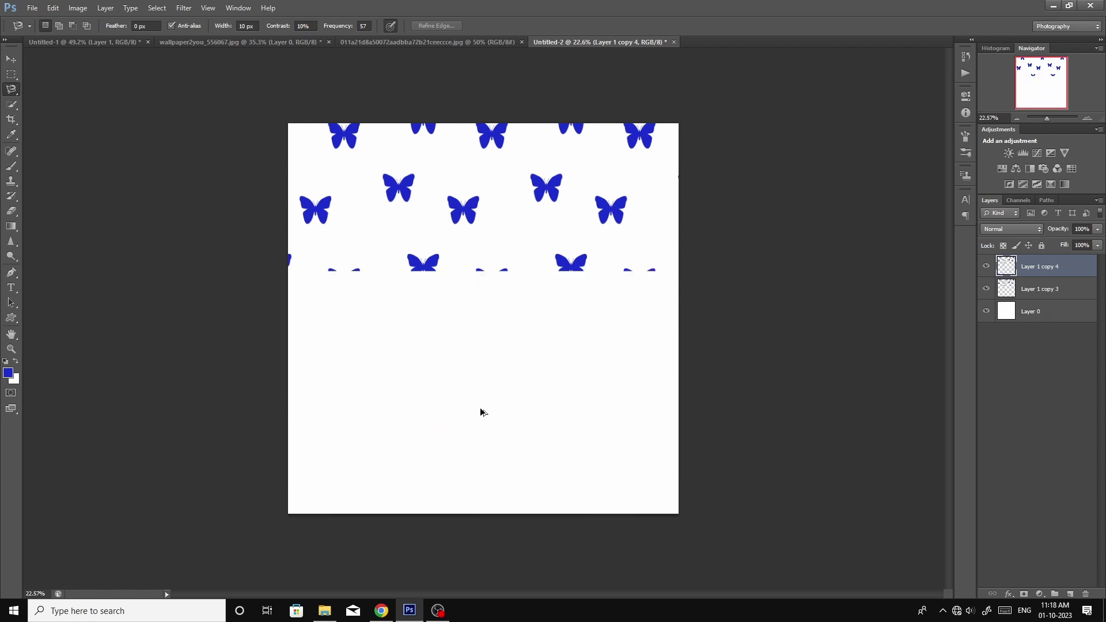
{"action": "key", "text": "ctrl+alt+z"}
{"action": "key", "text": "ctrl+alt+z"}
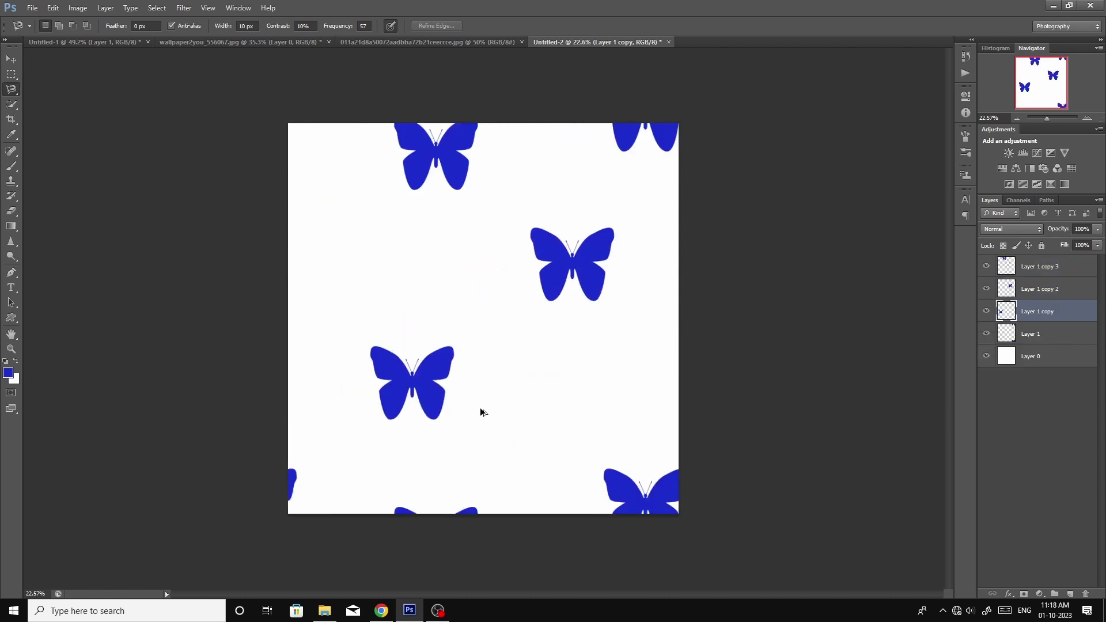
{"action": "key", "text": "ctrl+alt+z"}
{"action": "key", "text": "ctrl+alt+z"}
{"action": "key", "text": "ctrl+alt+z"}
{"action": "key", "text": "ctrl+alt+z"}
{"action": "key", "text": "ctrl+alt+z"}
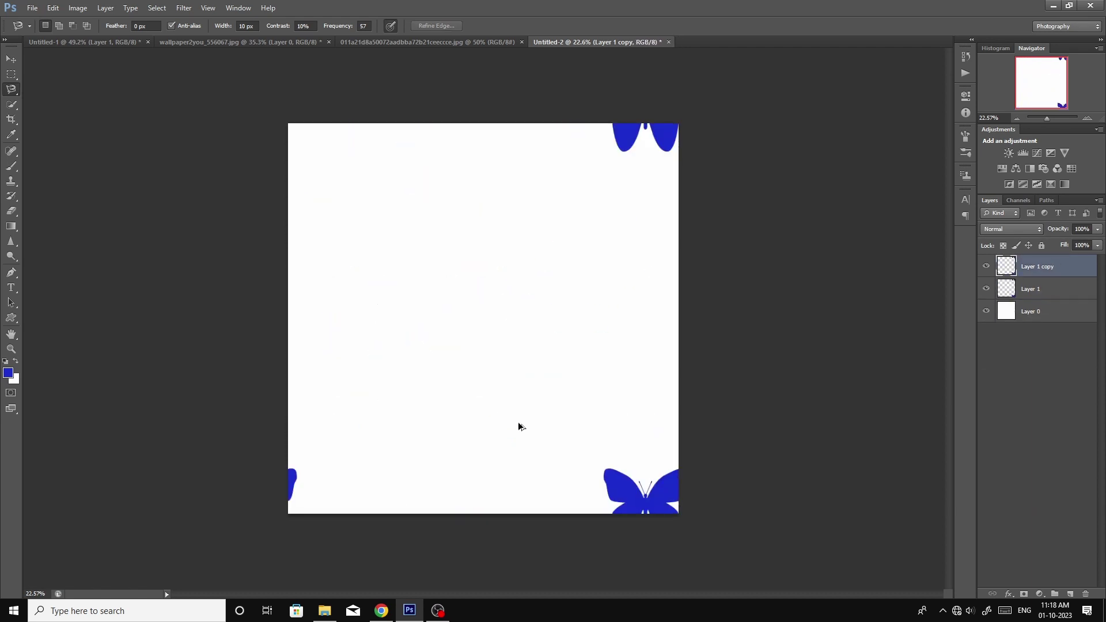
{"action": "key", "text": "ctrl+alt+z"}
{"action": "key", "text": "ctrl+alt+z"}
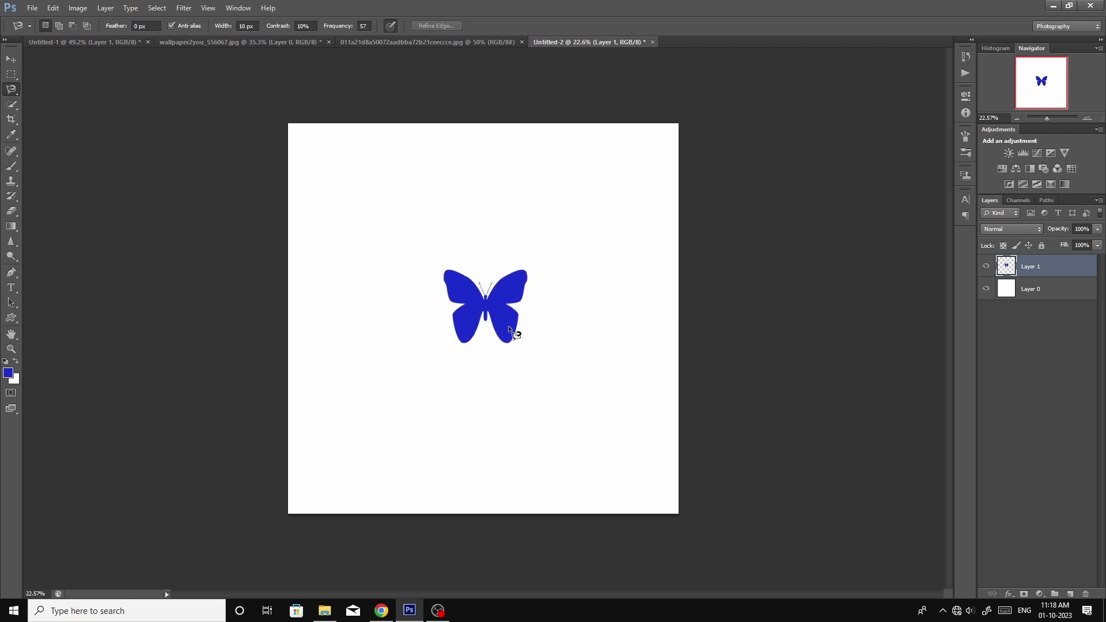
Try sliding the butterfly's top wings right with a marquee selection, then undo it
{"action": "left_click_drag", "start_coordinate": [507, 321], "coordinate": [528, 346]}
{"action": "key", "text": "ctrl+0"}
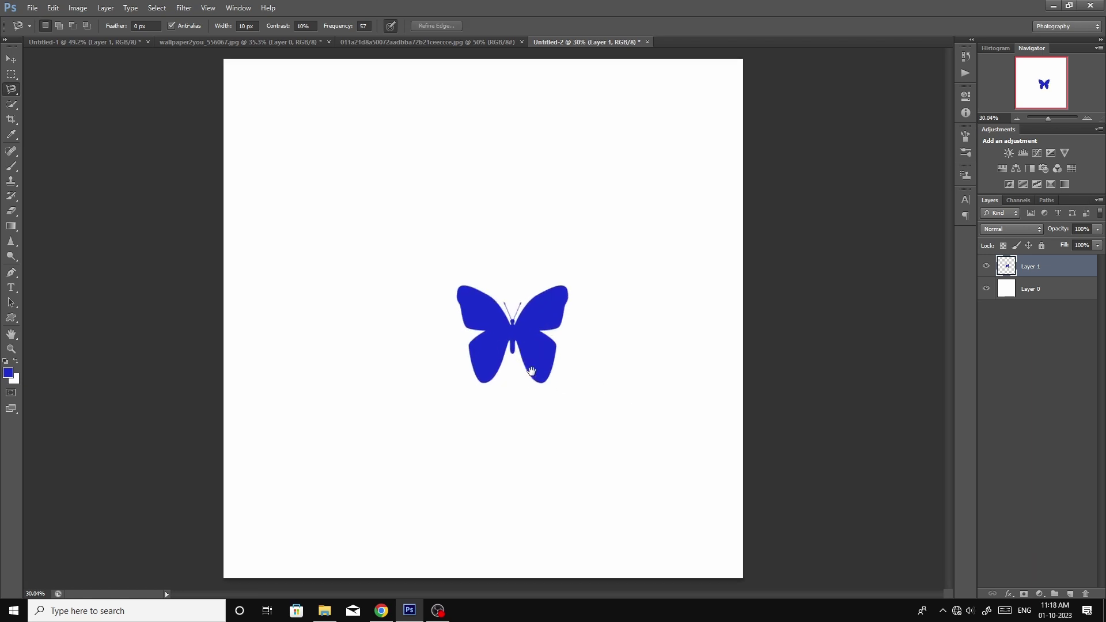
{"action": "key", "text": "m"}
{"action": "scroll", "coordinate": [530, 366], "scroll_direction": "up", "scroll_amount": 2, "text": "alt"}
{"action": "left_click_drag", "start_coordinate": [390, 216], "coordinate": [712, 316]}
{"action": "key", "text": "ctrl+t"}
{"action": "scroll", "coordinate": [712, 316], "scroll_direction": "down", "scroll_amount": 1, "text": "alt"}
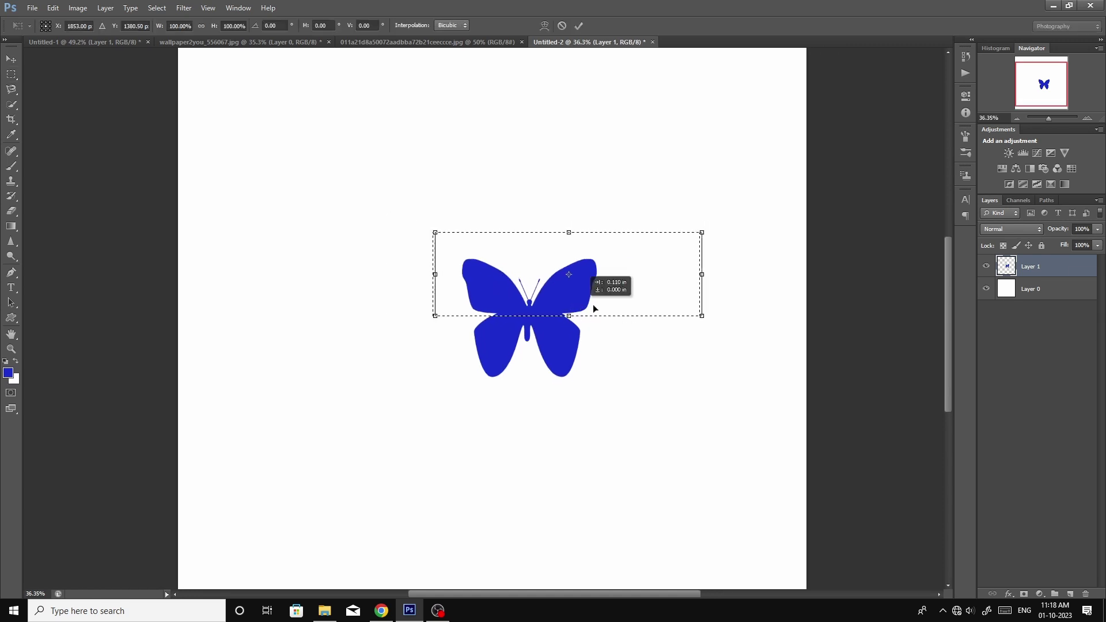
{"action": "mouse_move", "coordinate": [592, 306]}
{"action": "left_mouse_down"}
{"action": "mouse_move", "coordinate": [670, 316]}
{"action": "mouse_move", "coordinate": [645, 316]}
{"action": "left_mouse_up"}
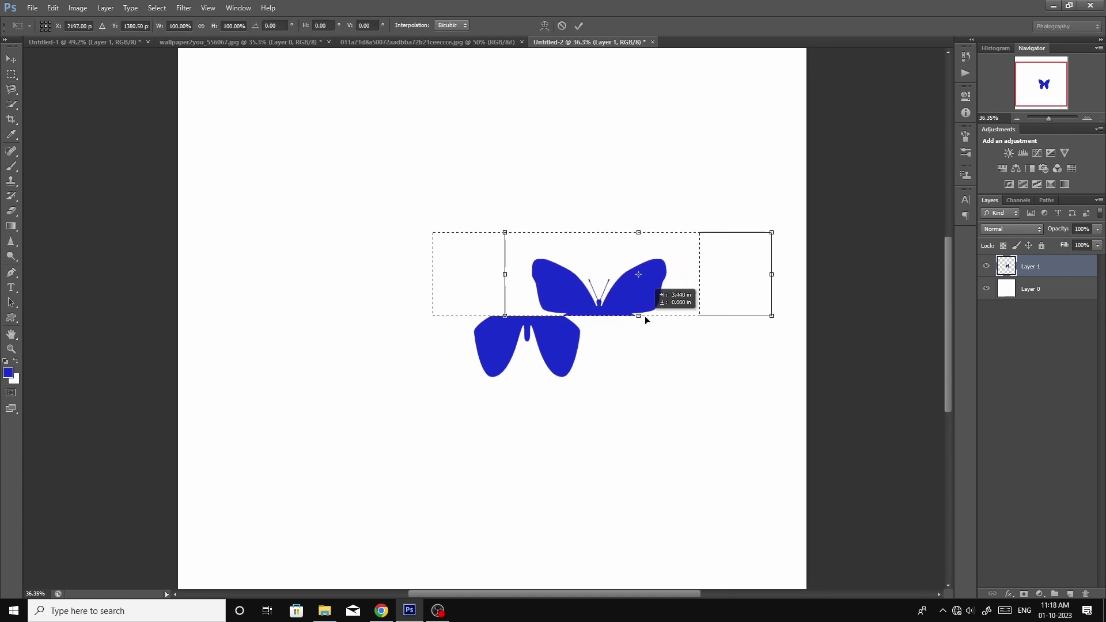
{"action": "key", "text": "Return"}
{"action": "scroll", "coordinate": [644, 316], "scroll_direction": "down", "scroll_amount": 2, "text": "alt"}
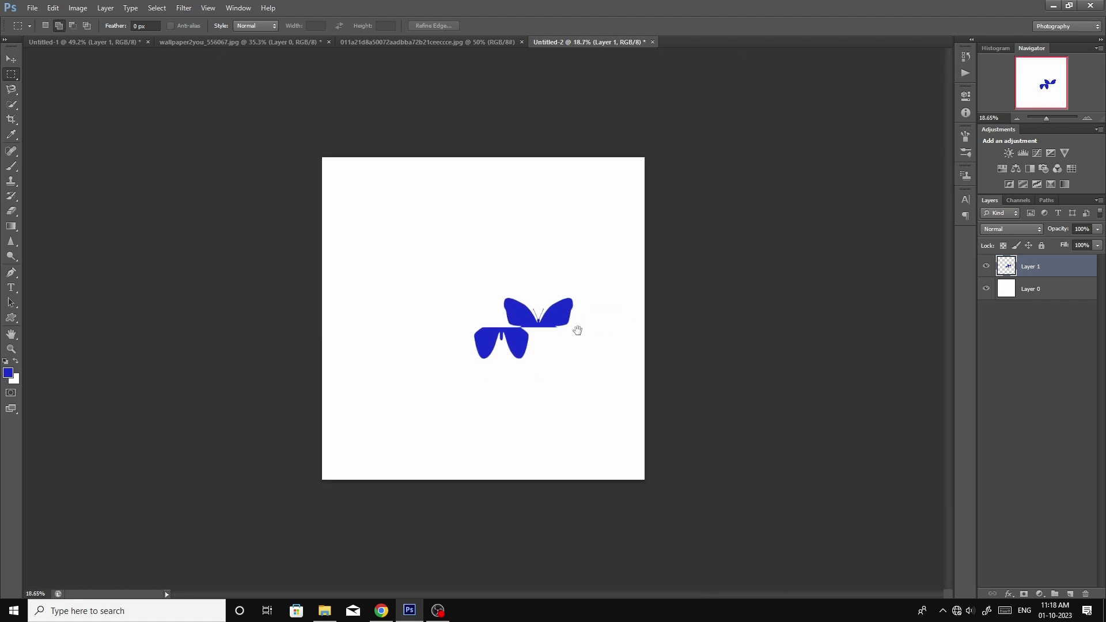
{"action": "key", "text": "ctrl+z"}
Delete the butterfly layer, leaving only the white Layer 0
{"action": "scroll", "coordinate": [498, 348], "scroll_direction": "up", "scroll_amount": 1, "text": "alt"}
{"action": "scroll", "coordinate": [513, 357], "scroll_direction": "up", "scroll_amount": 1, "text": "alt"}
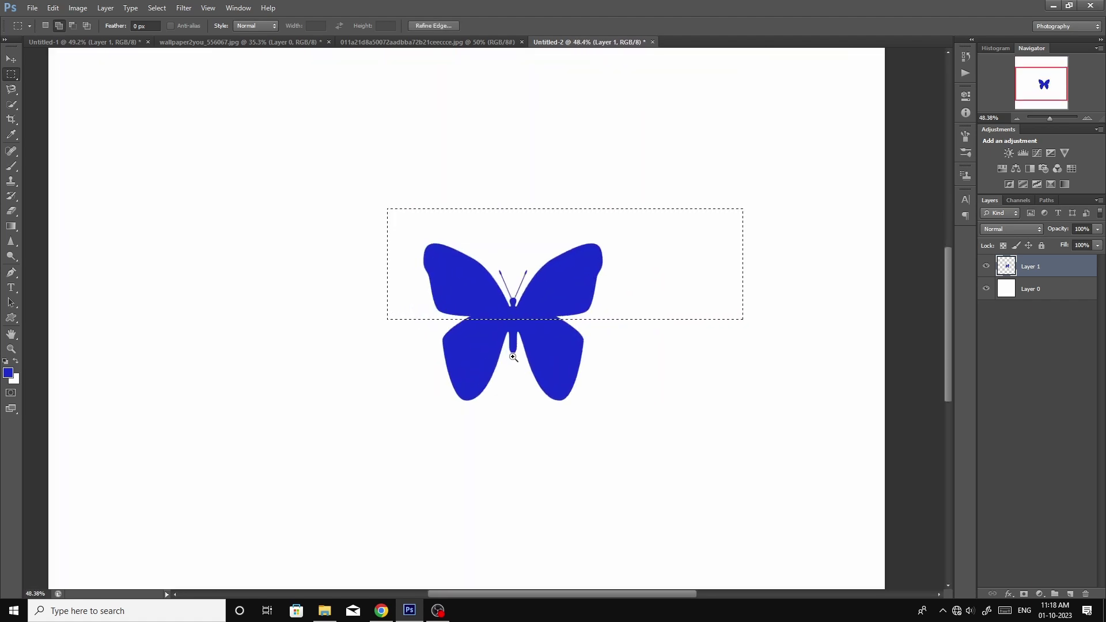
{"action": "scroll", "coordinate": [517, 362], "scroll_direction": "down", "scroll_amount": 1, "text": "alt"}
{"action": "scroll", "coordinate": [579, 369], "scroll_direction": "up", "scroll_amount": 1, "text": "alt"}
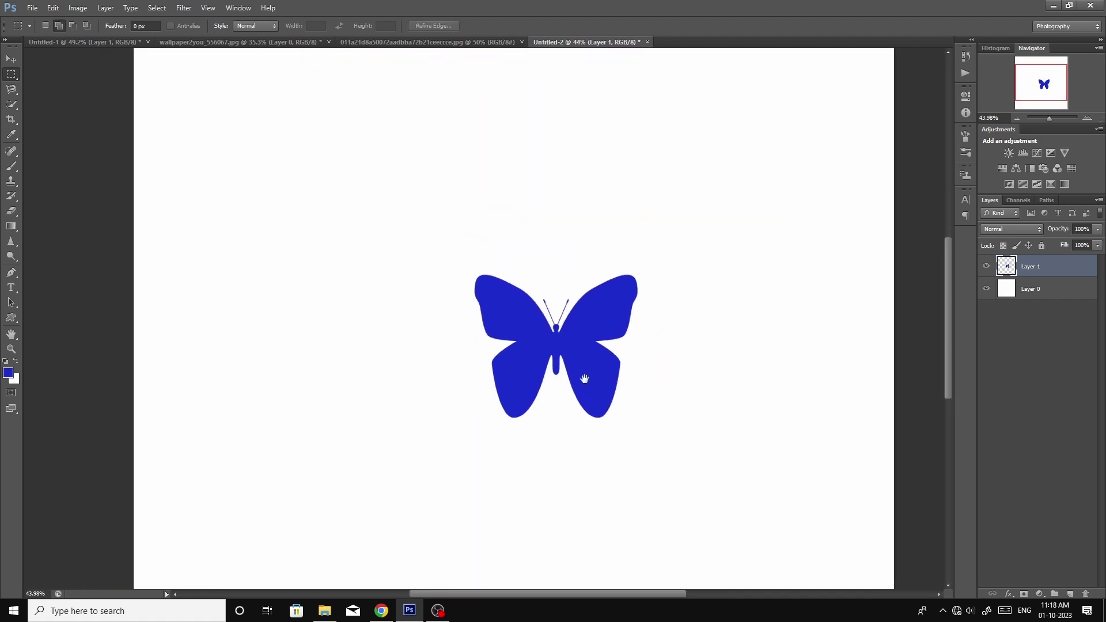
{"action": "scroll", "coordinate": [569, 375], "scroll_direction": "down", "scroll_amount": 1, "text": "alt"}
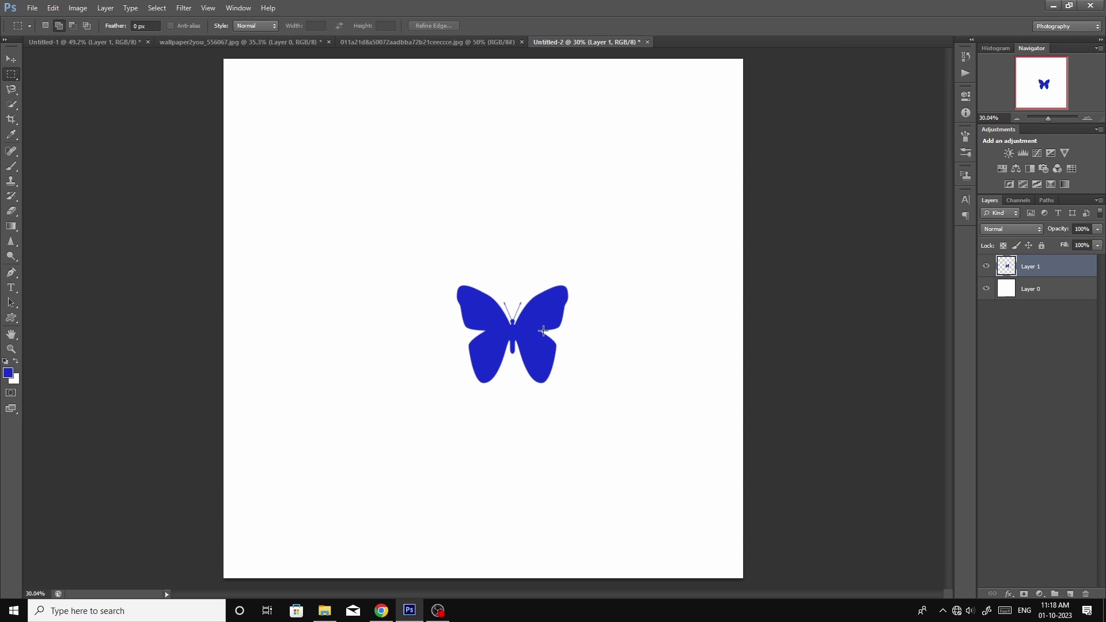
{"action": "key", "text": "Delete"}
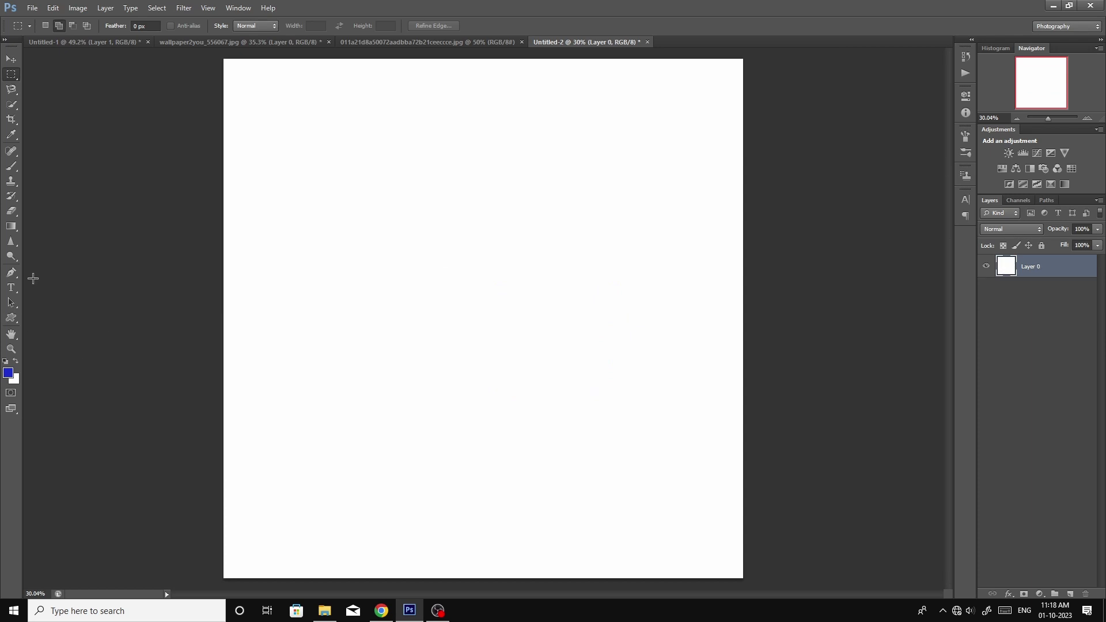
Select the Heart custom shape and set the foreground colour to red
{"action": "left_click", "coordinate": [11, 323]}
{"action": "left_click", "coordinate": [57, 371]}
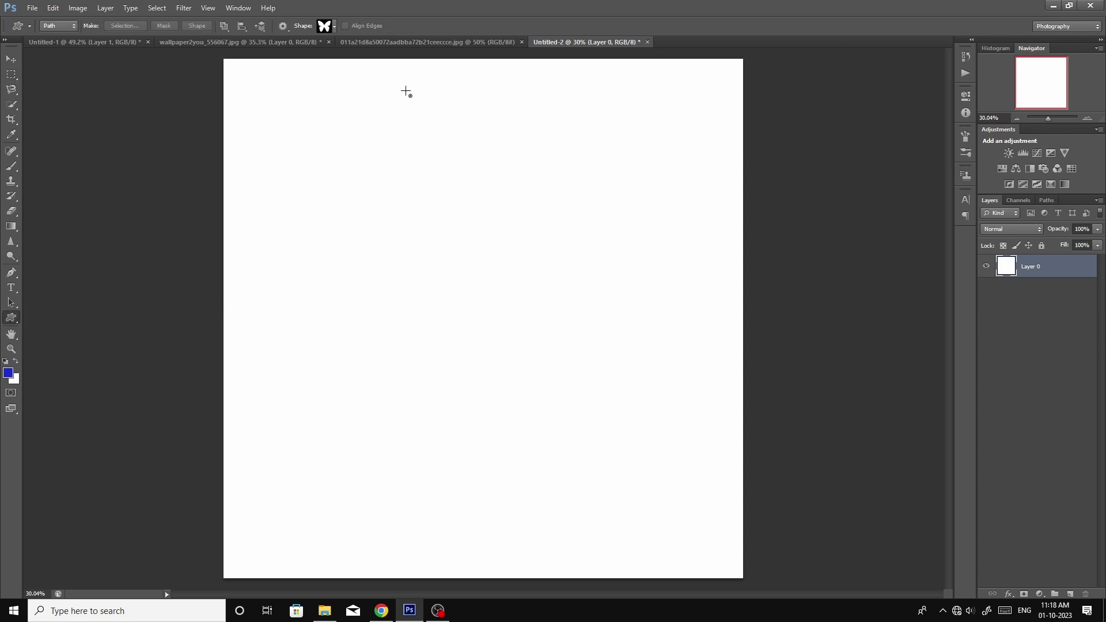
{"action": "left_click", "coordinate": [334, 27]}
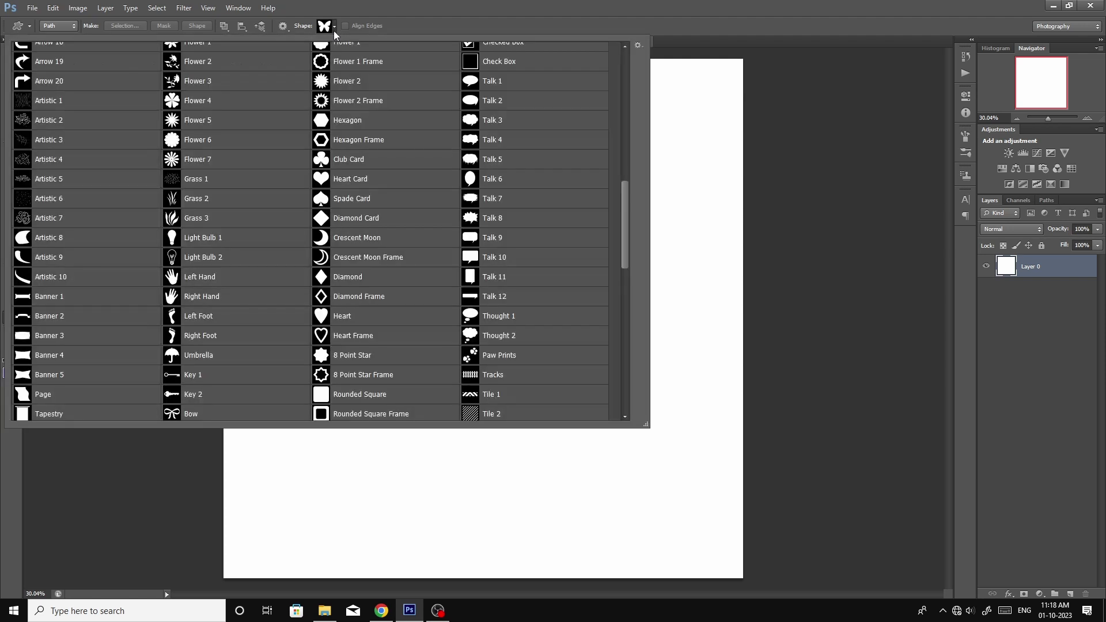
{"action": "left_click", "coordinate": [343, 316]}
{"action": "left_click", "coordinate": [444, 466]}
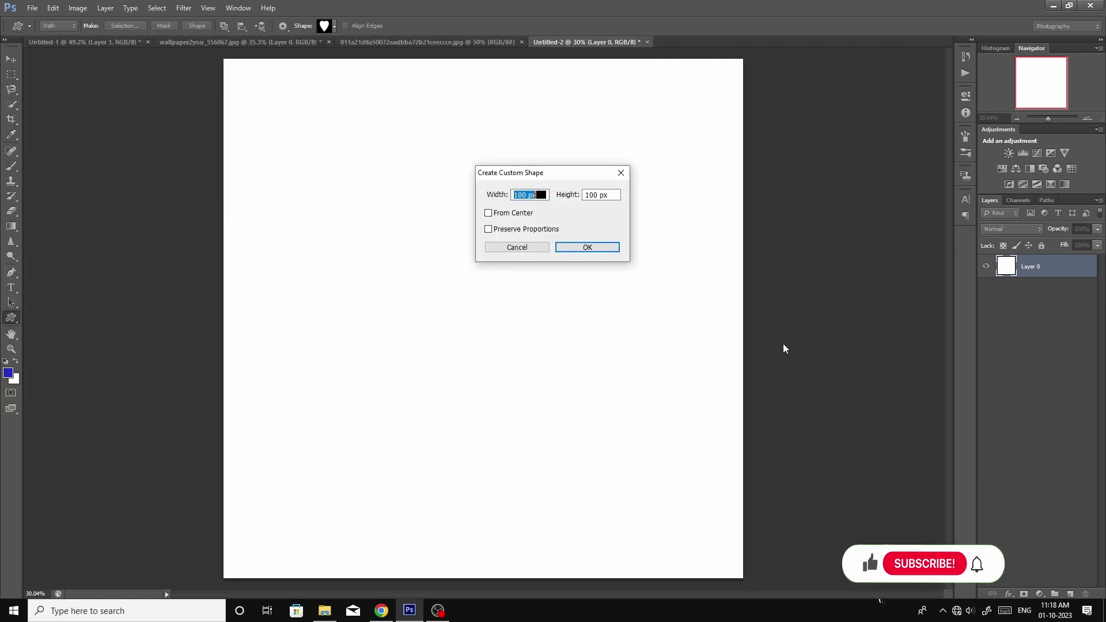
{"action": "left_click", "coordinate": [518, 247]}
{"action": "left_click", "coordinate": [9, 374]}
{"action": "left_click", "coordinate": [903, 173]}
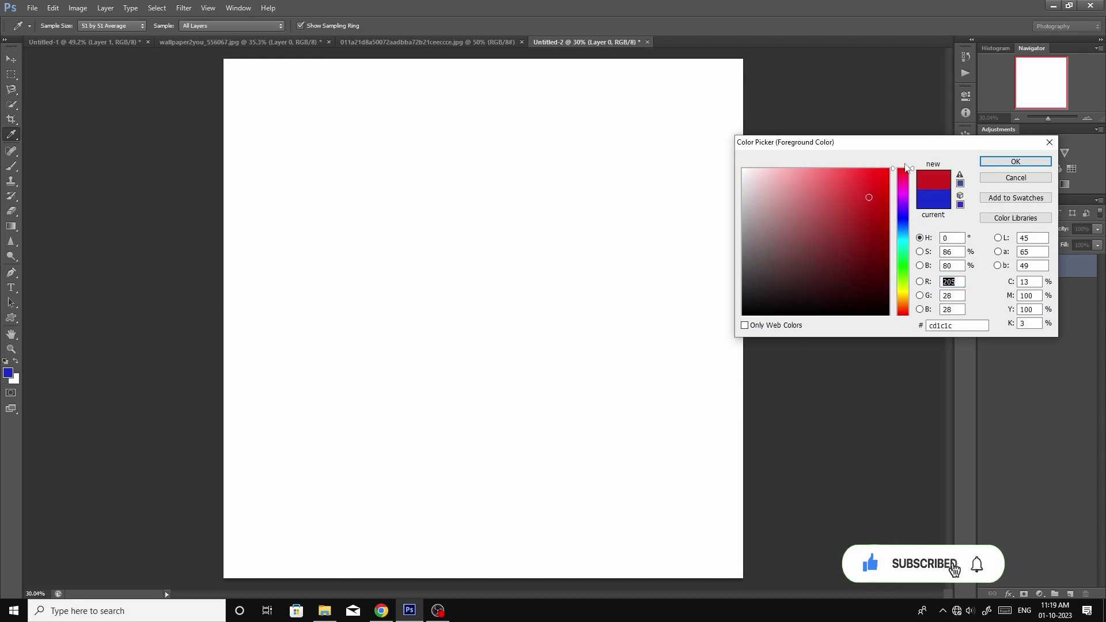
{"action": "left_click", "coordinate": [1015, 162]}
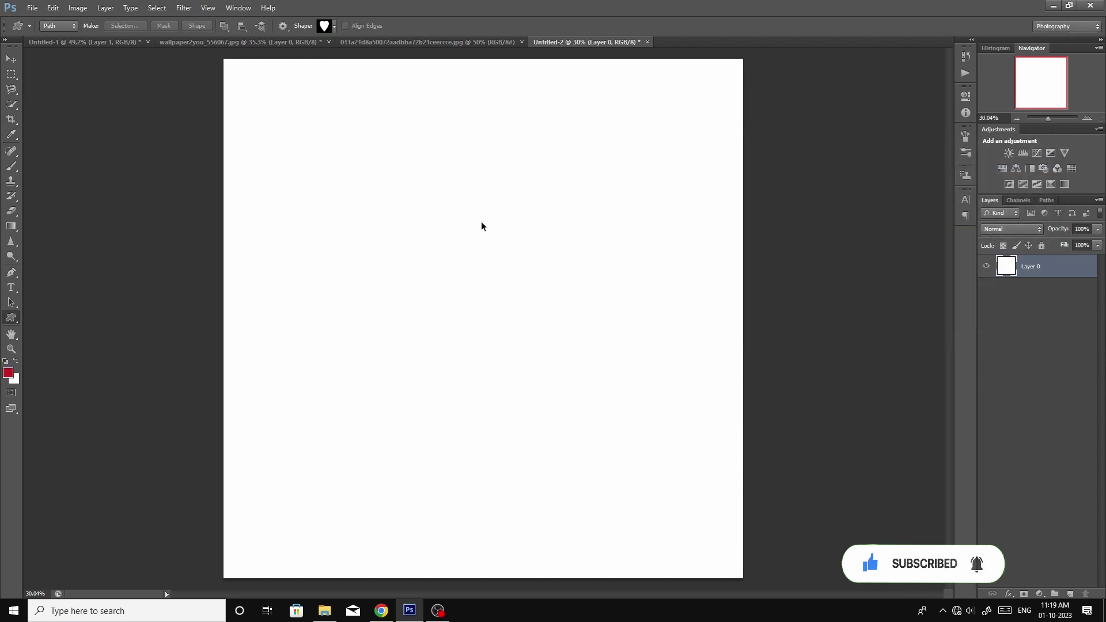
Draw a heart near the top centre and fill it red on a new layer
{"action": "key", "text": "ctrl+shift+alt+n"}
{"action": "left_click_drag", "start_coordinate": [457, 228], "coordinate": [520, 301]}
{"action": "key", "text": "ctrl+Return"}
{"action": "key", "text": "alt+BackSpace"}
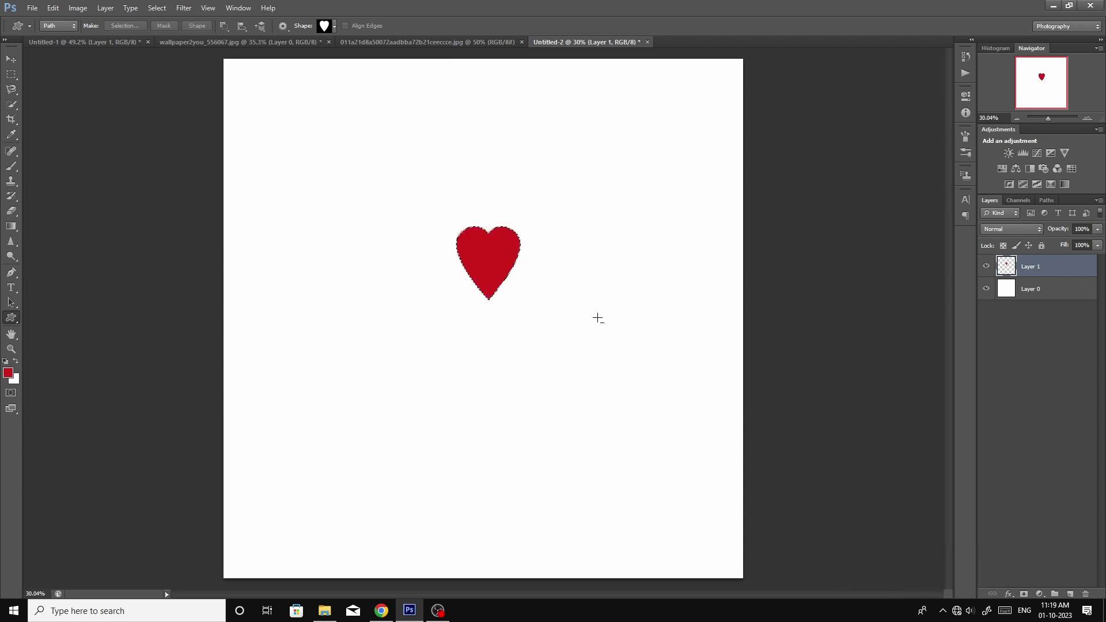
{"action": "key", "text": "ctrl+d"}
{"action": "scroll", "coordinate": [516, 220], "scroll_direction": "up", "scroll_amount": 2}
{"action": "scroll", "coordinate": [386, 309], "scroll_direction": "down", "scroll_amount": 3}
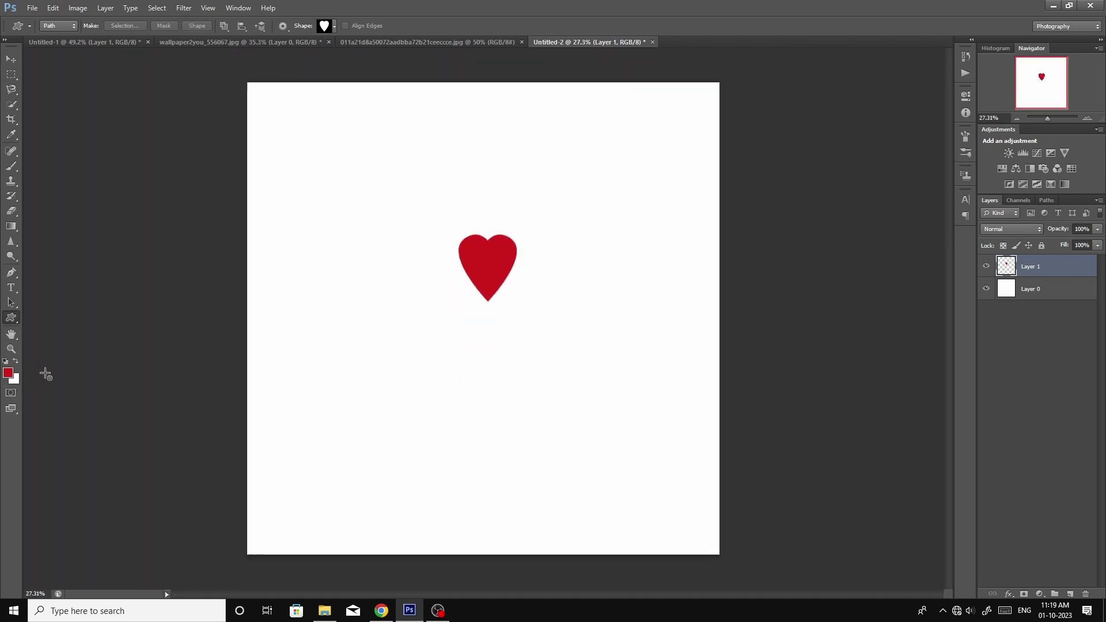
Shift the heart to magenta with Hue/Saturation hue -24 and boosted saturation
{"action": "key", "text": "ctrl+u"}
{"action": "mouse_move", "coordinate": [789, 217]}
{"action": "left_mouse_down"}
{"action": "mouse_move", "coordinate": [775, 217]}
{"action": "mouse_move", "coordinate": [897, 262]}
{"action": "left_mouse_up"}
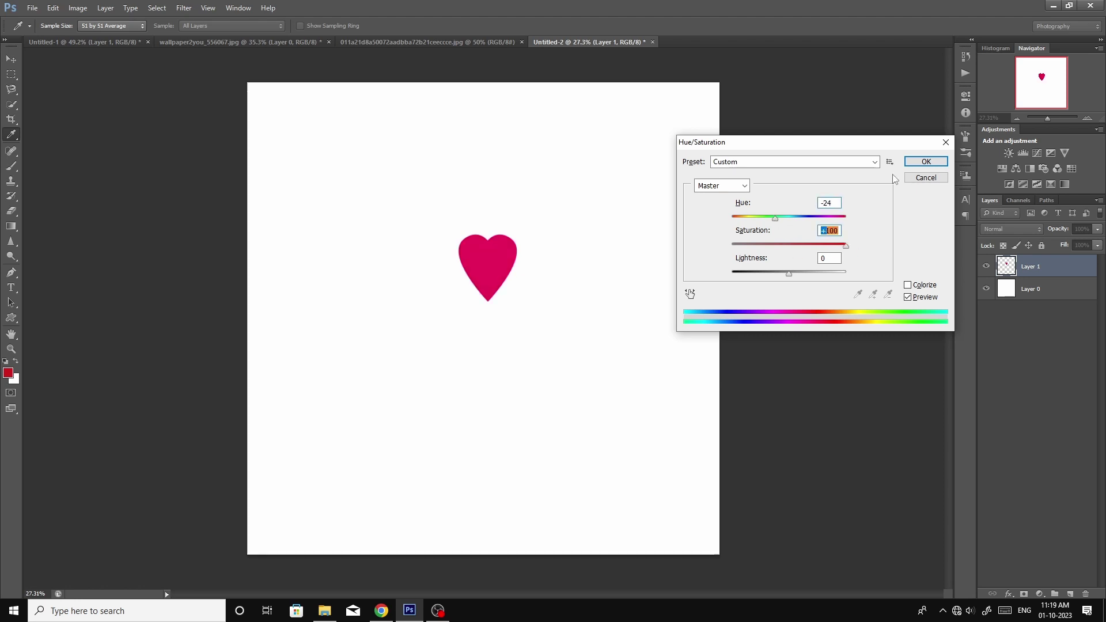
{"action": "left_click", "coordinate": [926, 162]}
{"action": "key", "text": "u"}
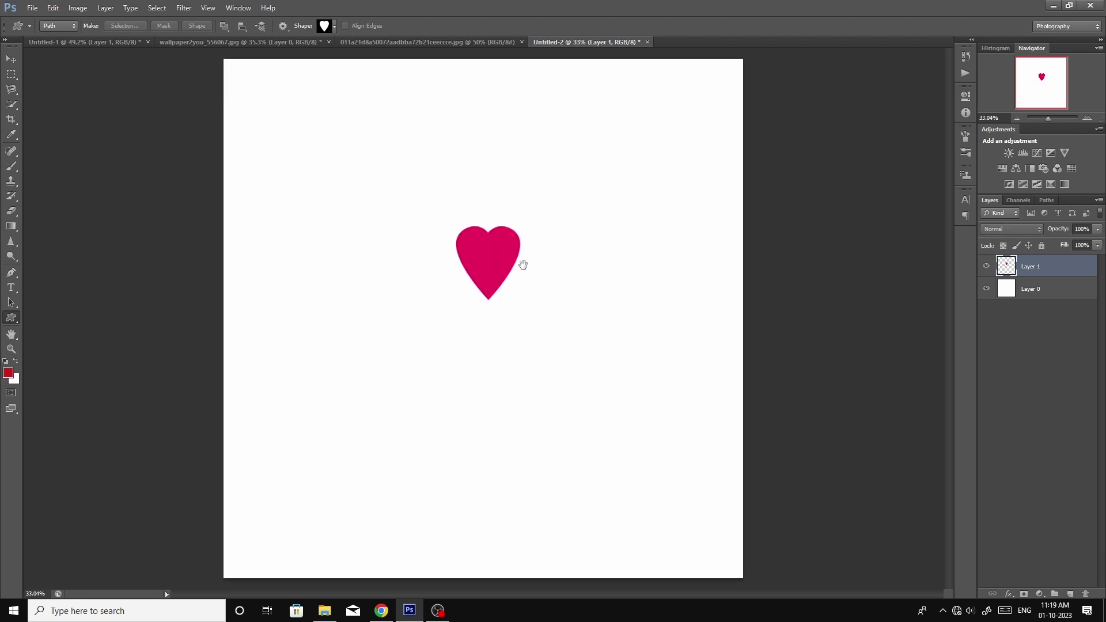
{"action": "left_click_drag", "start_coordinate": [493, 267], "coordinate": [452, 363]}
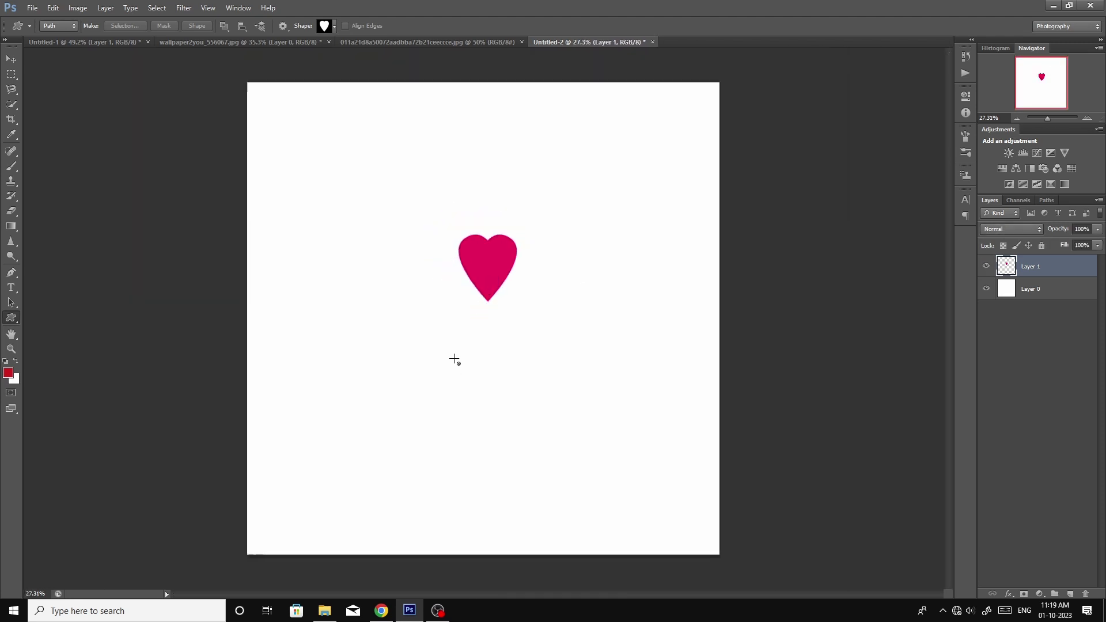
Move the heart lower, then duplicate it and wrap-offset the copy across the canvas
{"action": "key", "text": "l"}
{"action": "mouse_move", "coordinate": [481, 285]}
{"action": "left_mouse_down"}
{"action": "mouse_move", "coordinate": [468, 307]}
{"action": "mouse_move", "coordinate": [476, 406]}
{"action": "left_mouse_up"}
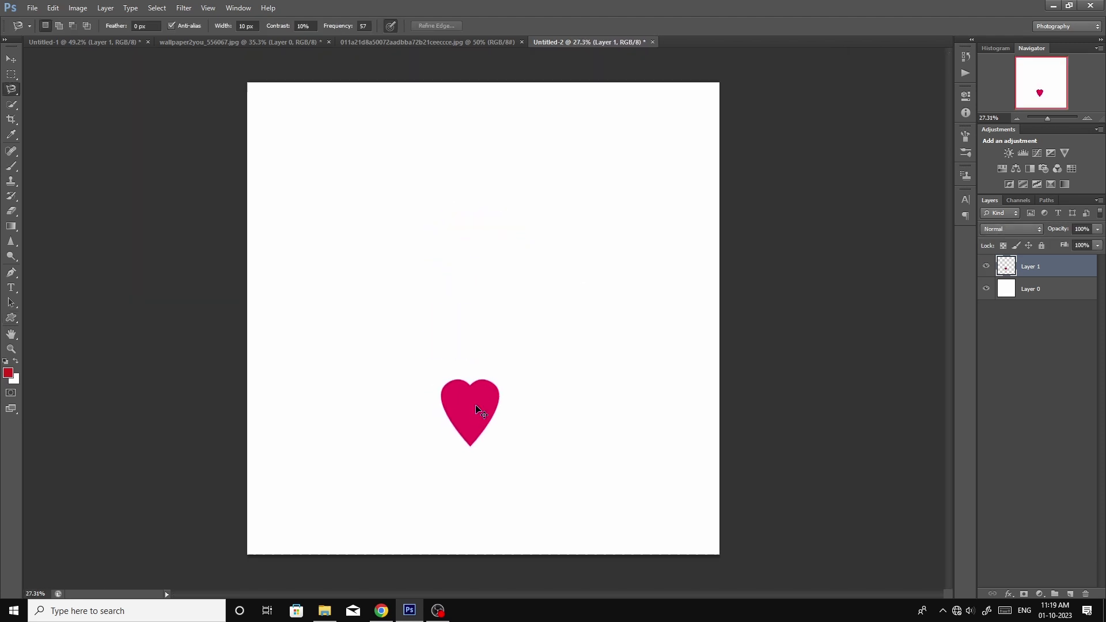
{"action": "key", "text": "ctrl+j"}
{"action": "key", "text": "ctrl+alt+f"}
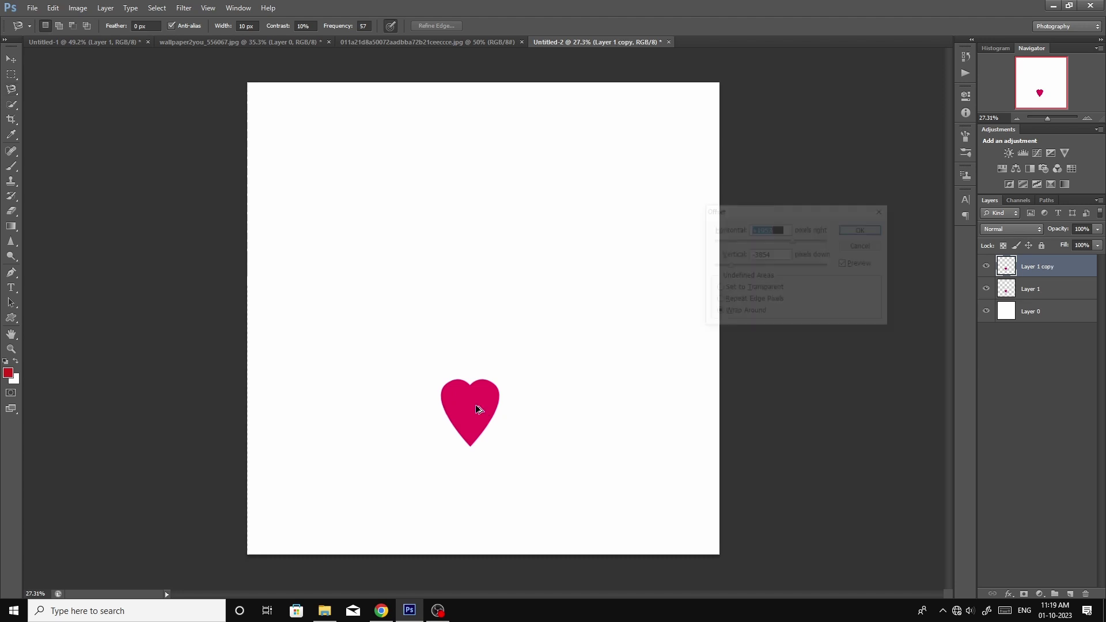
{"action": "mouse_move", "coordinate": [408, 399]}
{"action": "left_mouse_down"}
{"action": "mouse_move", "coordinate": [360, 474]}
{"action": "mouse_move", "coordinate": [351, 511]}
{"action": "mouse_move", "coordinate": [514, 319]}
{"action": "left_mouse_up"}
{"action": "key", "text": "Return"}
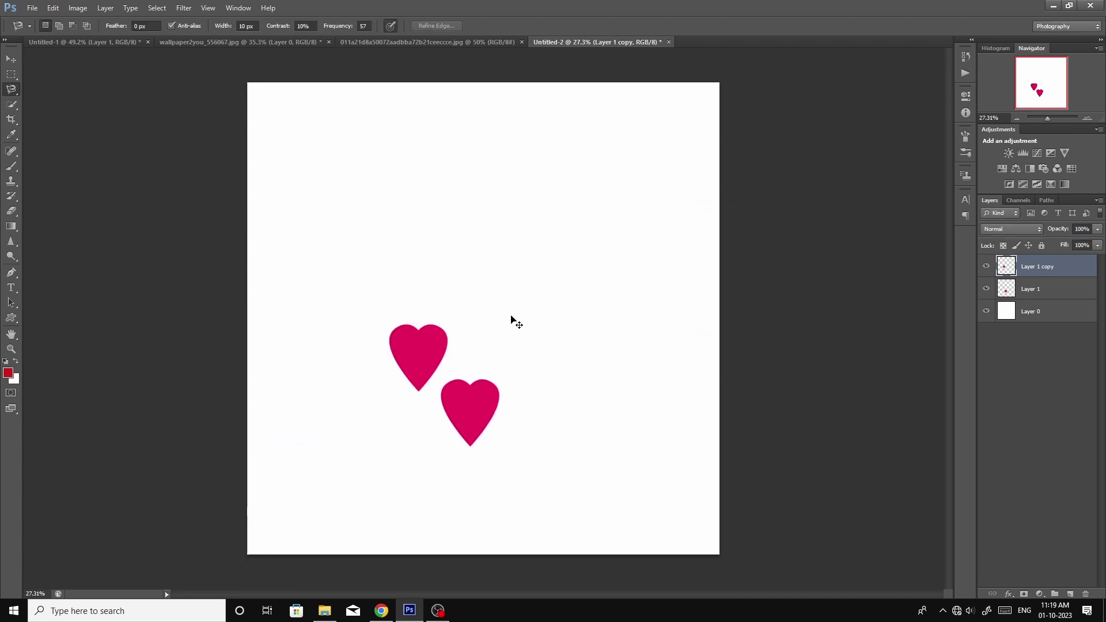
Re-offset the copy so it wraps into the corners, and offset another heart toward lower centre
{"action": "key", "text": "ctrl+alt+f"}
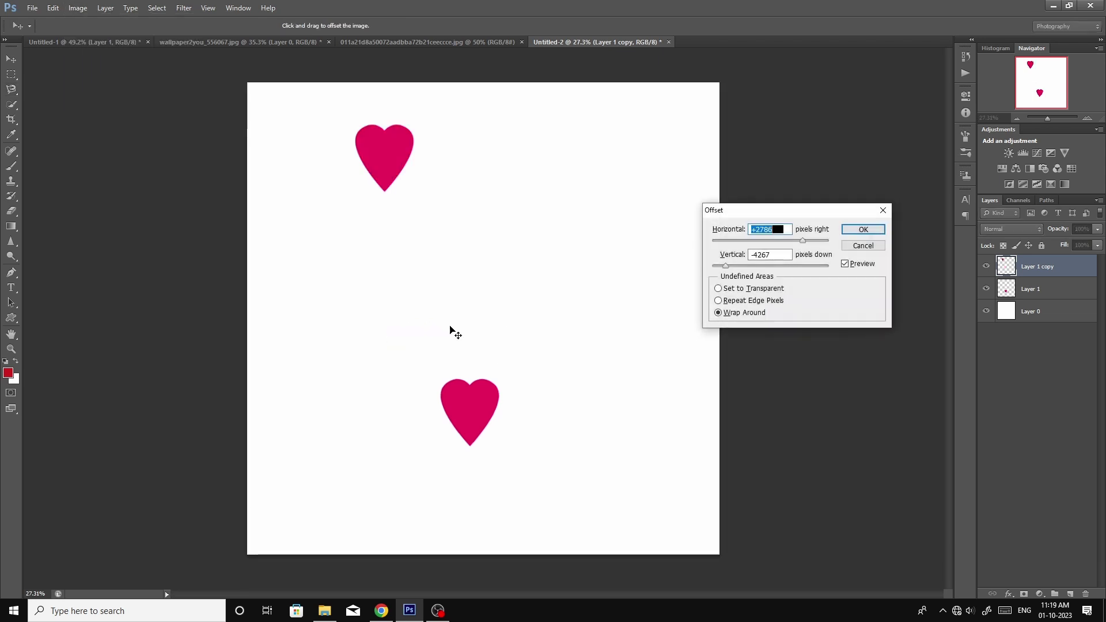
{"action": "left_click_drag", "start_coordinate": [452, 333], "coordinate": [262, 128]}
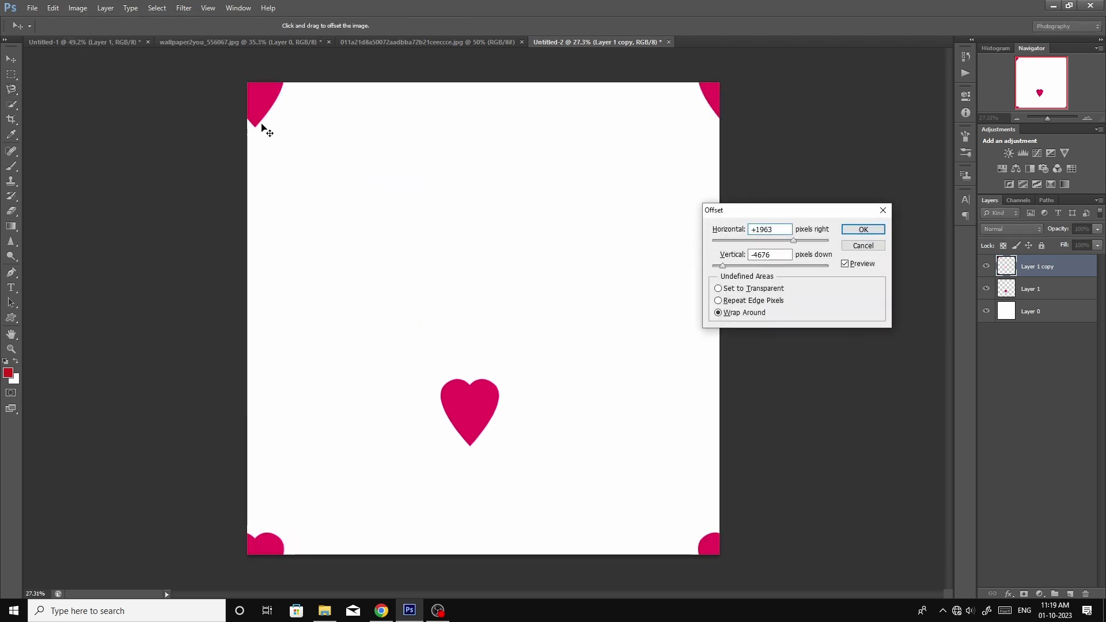
{"action": "key", "text": "Return"}
{"action": "left_click", "coordinate": [472, 424], "text": "ctrl+alt"}
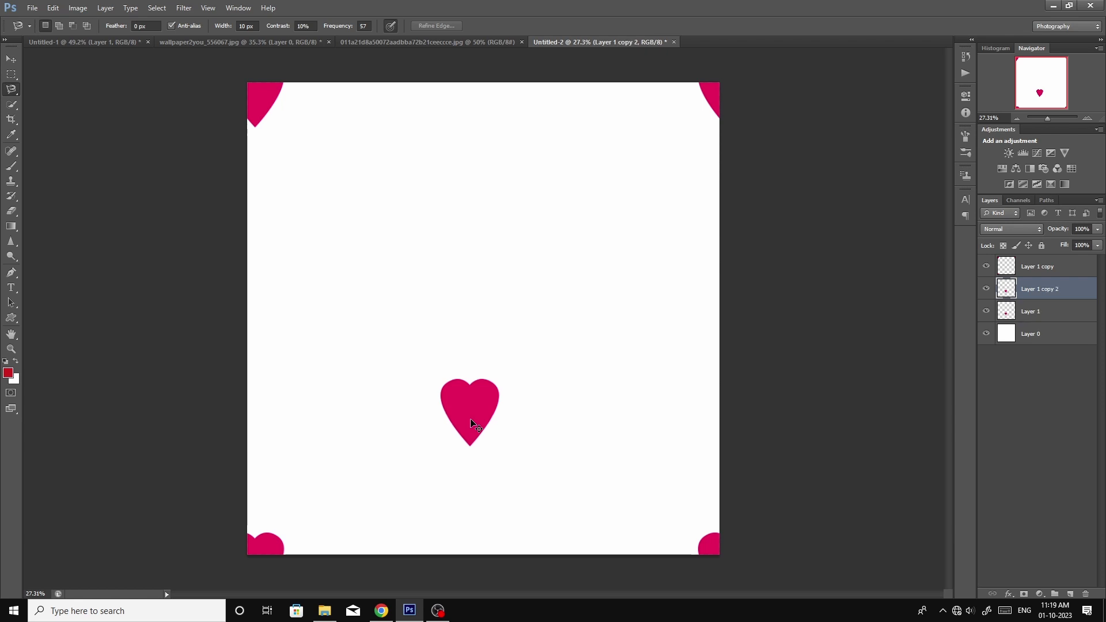
{"action": "key", "text": "ctrl+alt+f"}
{"action": "left_click_drag", "start_coordinate": [476, 393], "coordinate": [484, 360]}
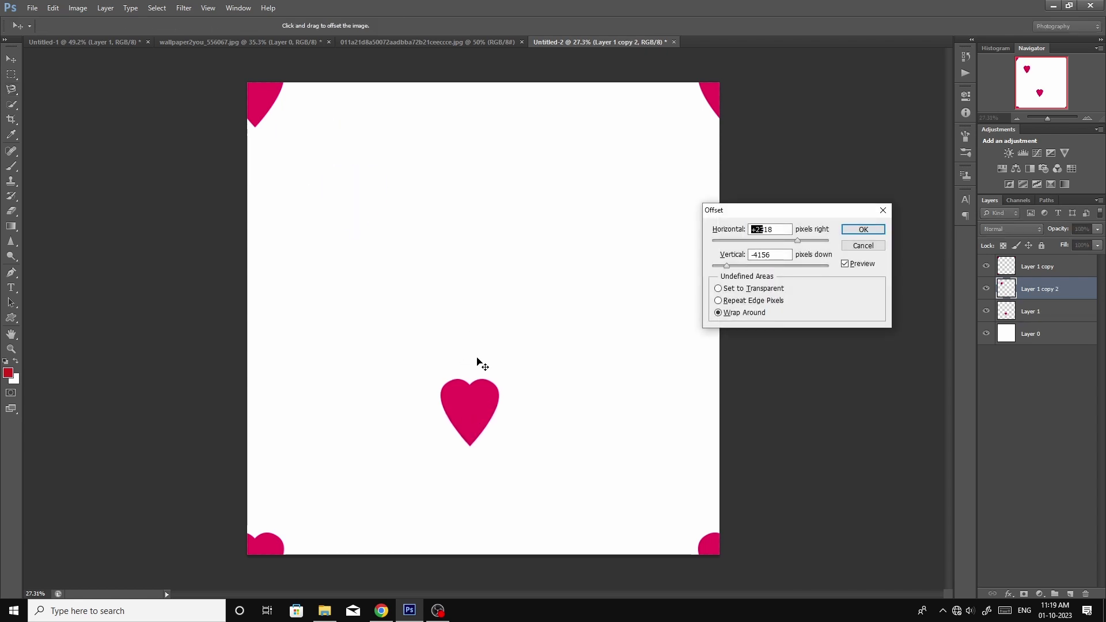
{"action": "key", "text": "Return"}
Offset Layer 1's heart down-right, then duplicate it and offset the copy toward the lower left
{"action": "left_click", "coordinate": [482, 414], "text": "ctrl"}
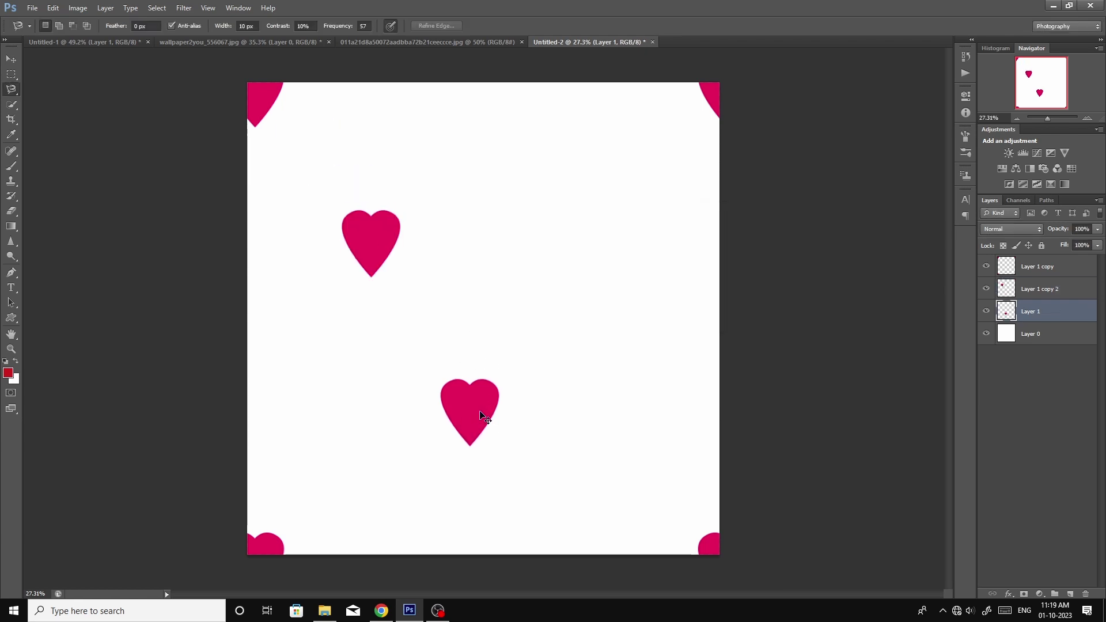
{"action": "key", "text": "ctrl+alt+f"}
{"action": "mouse_move", "coordinate": [447, 387]}
{"action": "left_mouse_down"}
{"action": "mouse_move", "coordinate": [543, 455]}
{"action": "mouse_move", "coordinate": [627, 427]}
{"action": "left_mouse_up"}
{"action": "key", "text": "Return"}
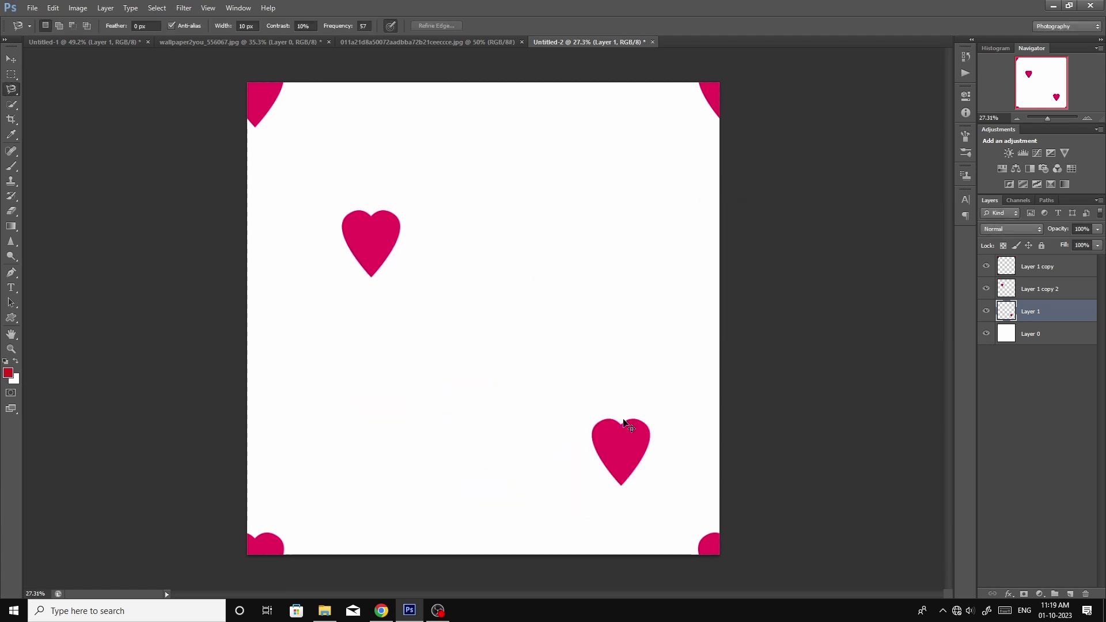
{"action": "key", "text": "ctrl+j"}
{"action": "key", "text": "ctrl+alt+f"}
{"action": "mouse_move", "coordinate": [378, 455]}
{"action": "left_mouse_down"}
{"action": "mouse_move", "coordinate": [465, 385]}
{"action": "mouse_move", "coordinate": [554, 179]}
{"action": "mouse_move", "coordinate": [529, 136]}
{"action": "mouse_move", "coordinate": [511, 150]}
{"action": "mouse_move", "coordinate": [521, 129]}
{"action": "left_mouse_up"}
{"action": "key", "text": "Return"}
Add another offset heart copy and reposition the upper-left, lower-left and centre hearts
{"action": "key", "text": "ctrl+j"}
{"action": "key", "text": "ctrl+alt+f"}
{"action": "key", "text": "Return"}
{"action": "key", "text": "l"}
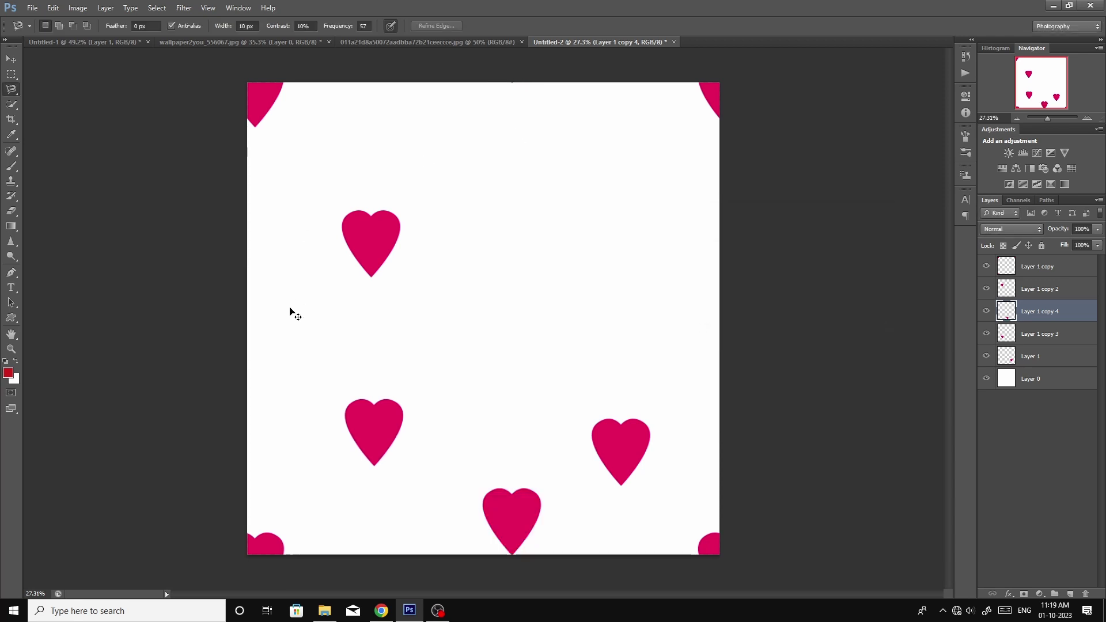
{"action": "mouse_move", "coordinate": [375, 240]}
{"action": "left_mouse_down"}
{"action": "mouse_move", "coordinate": [329, 229]}
{"action": "mouse_move", "coordinate": [346, 192]}
{"action": "left_mouse_up"}
{"action": "left_click_drag", "start_coordinate": [366, 430], "coordinate": [317, 419]}
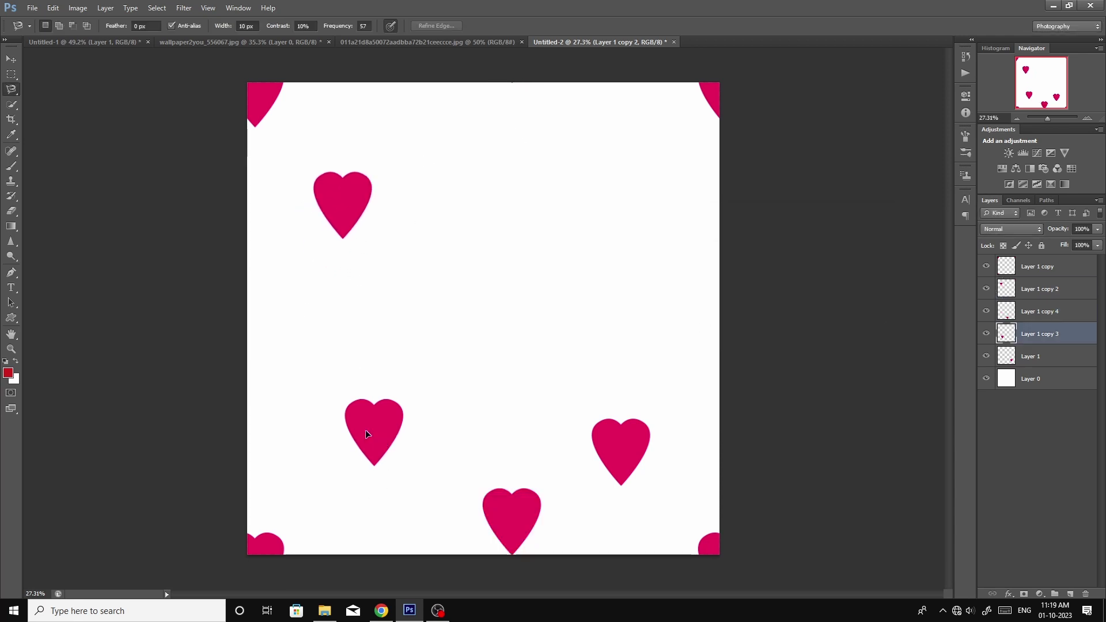
{"action": "left_click_drag", "start_coordinate": [625, 447], "coordinate": [469, 305]}
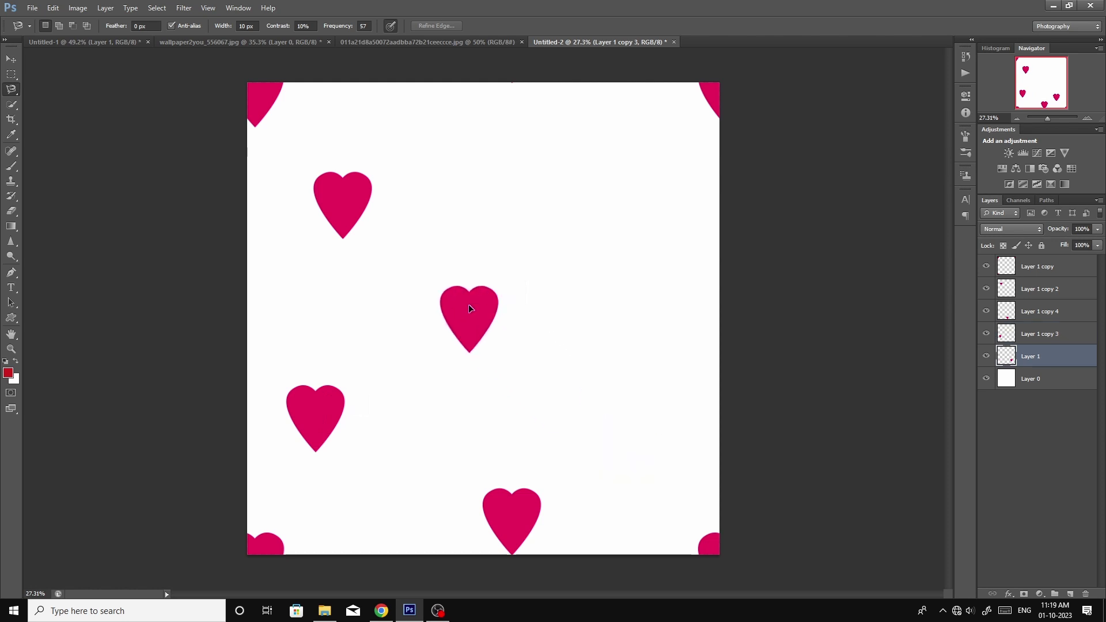
Place further offset heart copies on the right side and at the upper right
{"action": "key", "text": "ctrl+alt+f"}
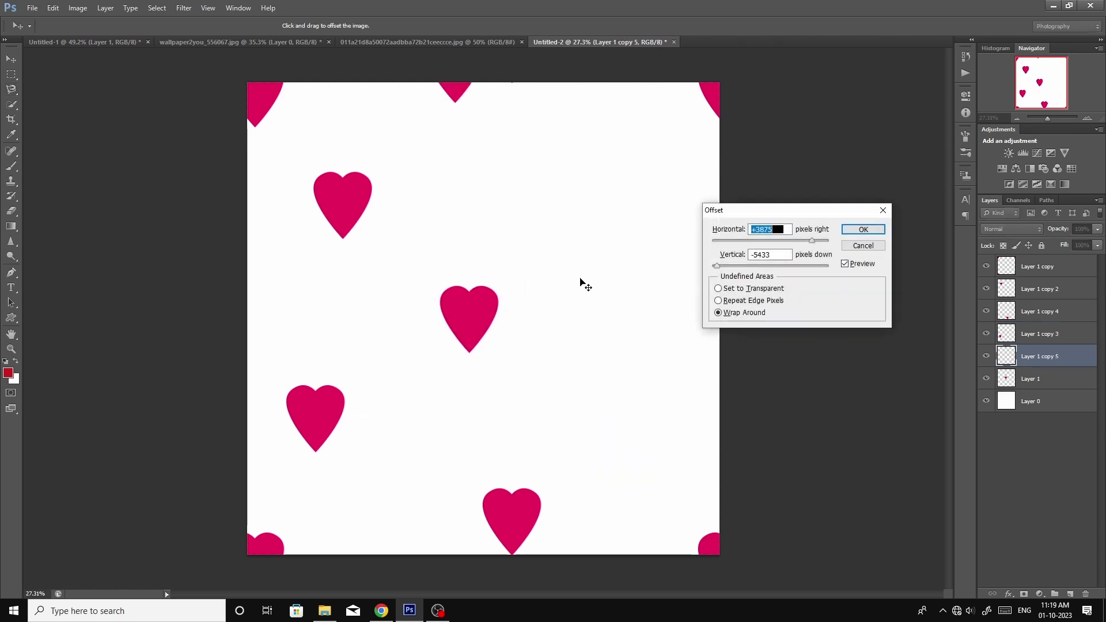
{"action": "mouse_move", "coordinate": [586, 284]}
{"action": "left_mouse_down"}
{"action": "mouse_move", "coordinate": [638, 494]}
{"action": "mouse_move", "coordinate": [652, 438]}
{"action": "left_mouse_up"}
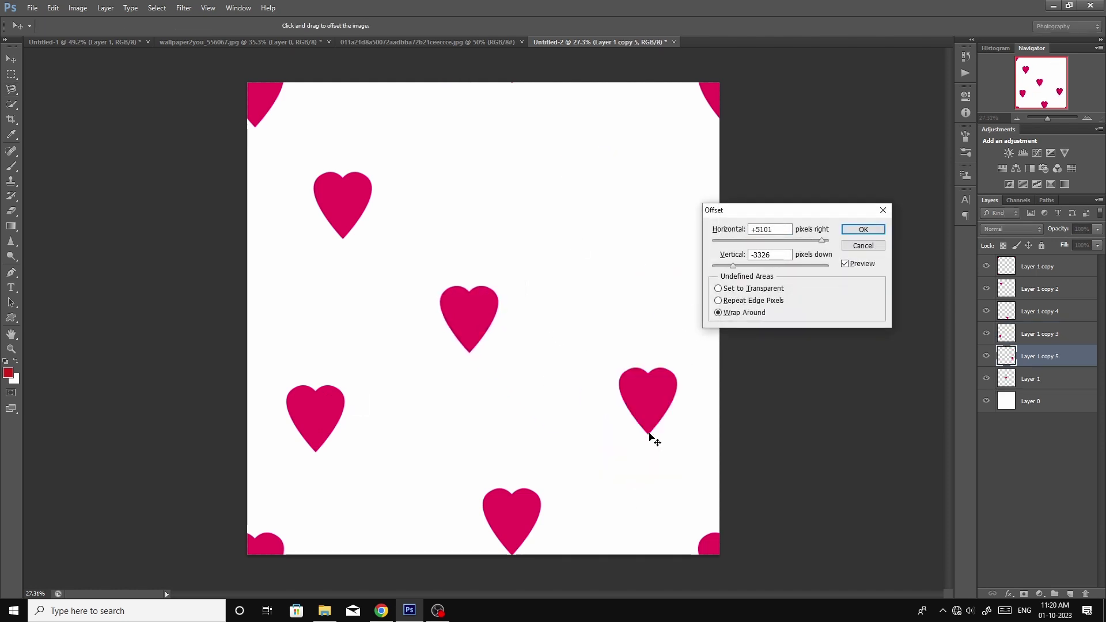
{"action": "key", "text": "Return"}
{"action": "key", "text": "l"}
{"action": "key", "text": "ctrl+j"}
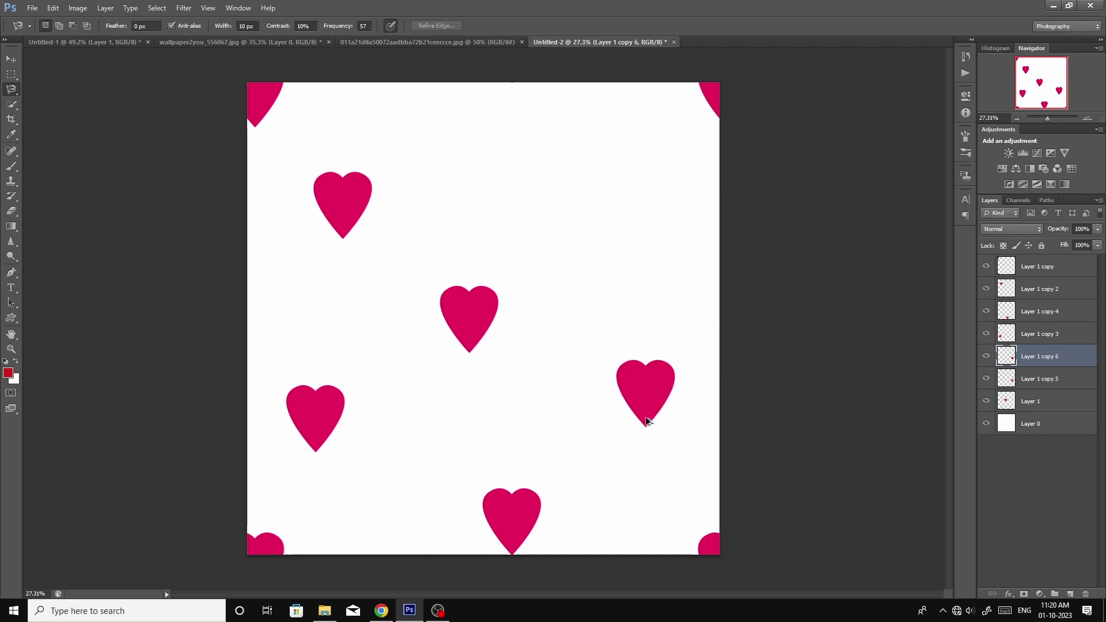
{"action": "key", "text": "ctrl+alt+f"}
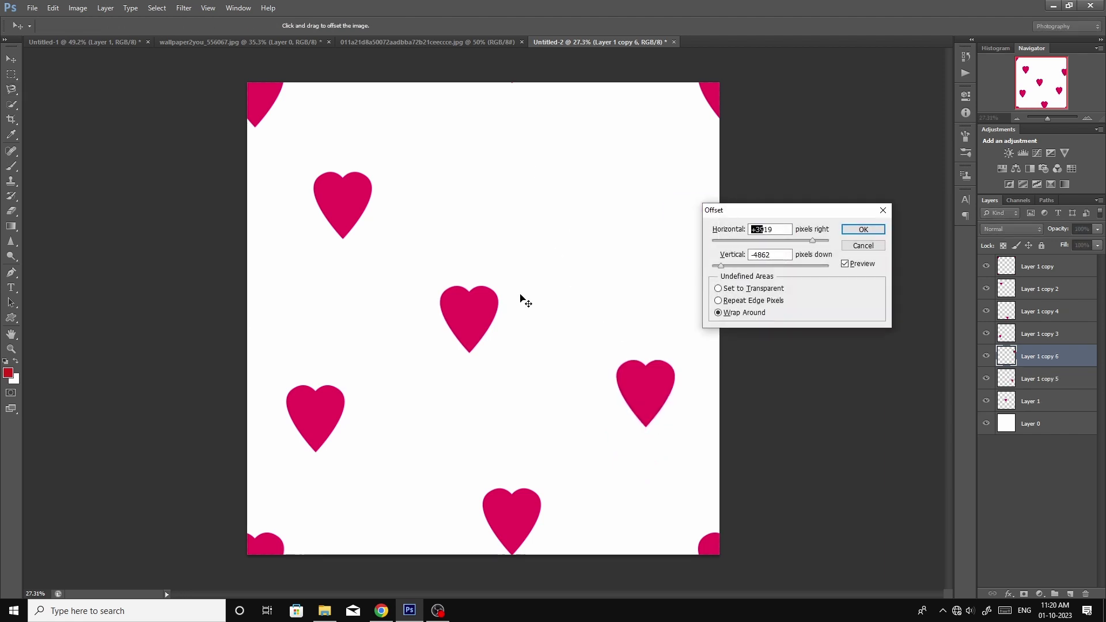
{"action": "left_click_drag", "start_coordinate": [526, 301], "coordinate": [507, 211]}
{"action": "key", "text": "Return"}
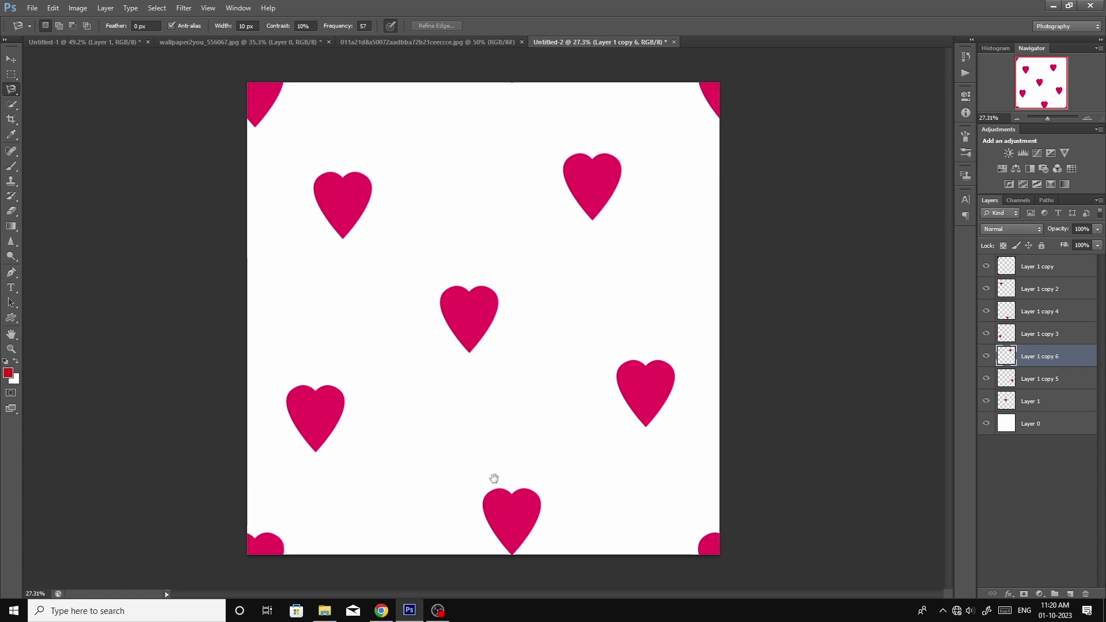
{"action": "scroll", "coordinate": [493, 481], "scroll_direction": "down", "scroll_amount": 2}
Merge all heart layers and shrink the tile to about 38% at the top-left
{"action": "left_click", "coordinate": [1036, 403]}
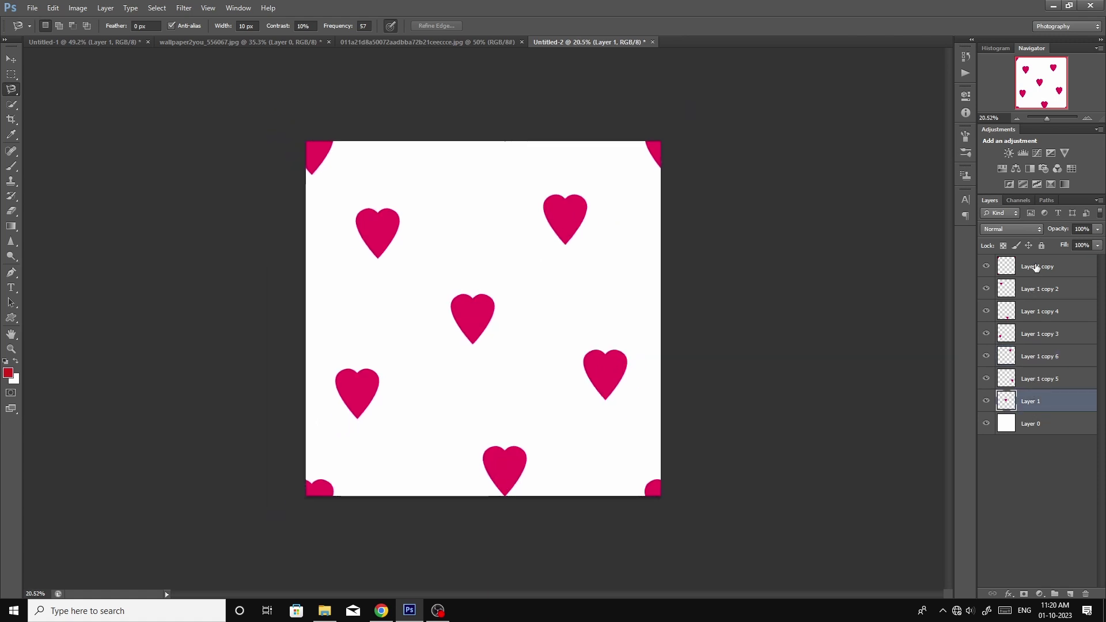
{"action": "left_click", "coordinate": [1037, 266], "text": "shift"}
{"action": "key", "text": "ctrl+e"}
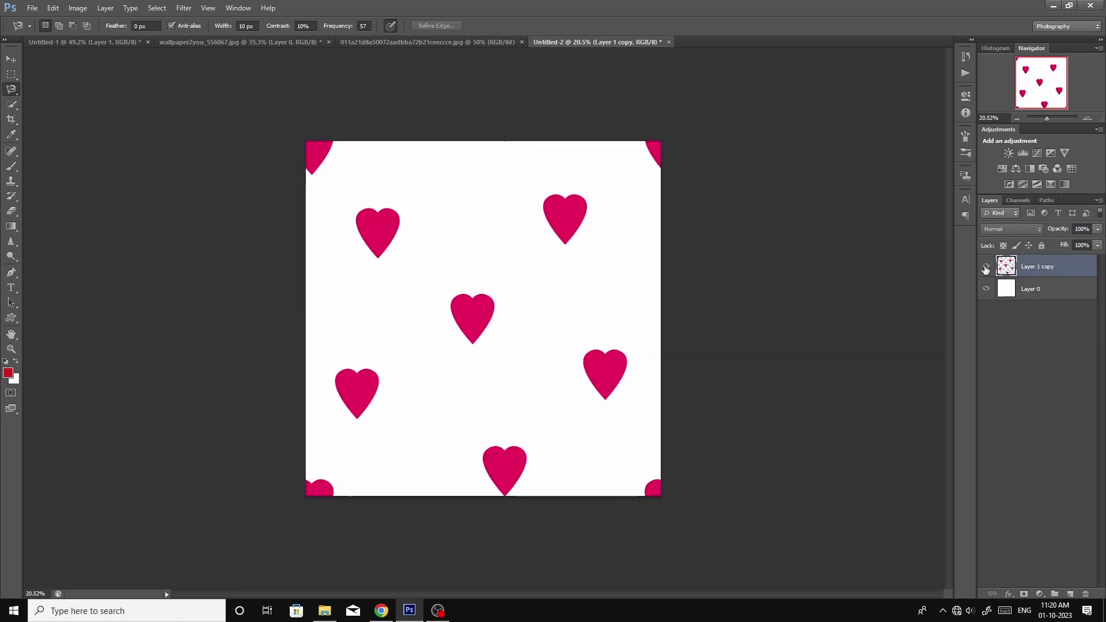
{"action": "key", "text": "ctrl+t"}
{"action": "left_click_drag", "start_coordinate": [662, 496], "coordinate": [563, 377]}
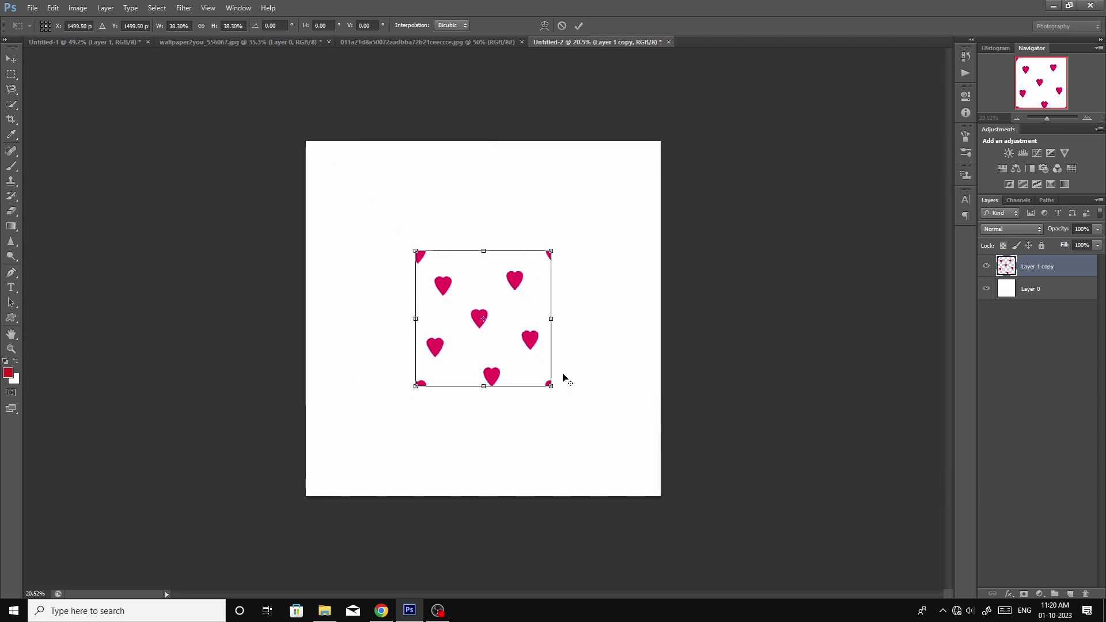
{"action": "mouse_move", "coordinate": [522, 345]}
{"action": "left_mouse_down"}
{"action": "mouse_move", "coordinate": [449, 236]}
{"action": "mouse_move", "coordinate": [414, 236]}
{"action": "left_mouse_up"}
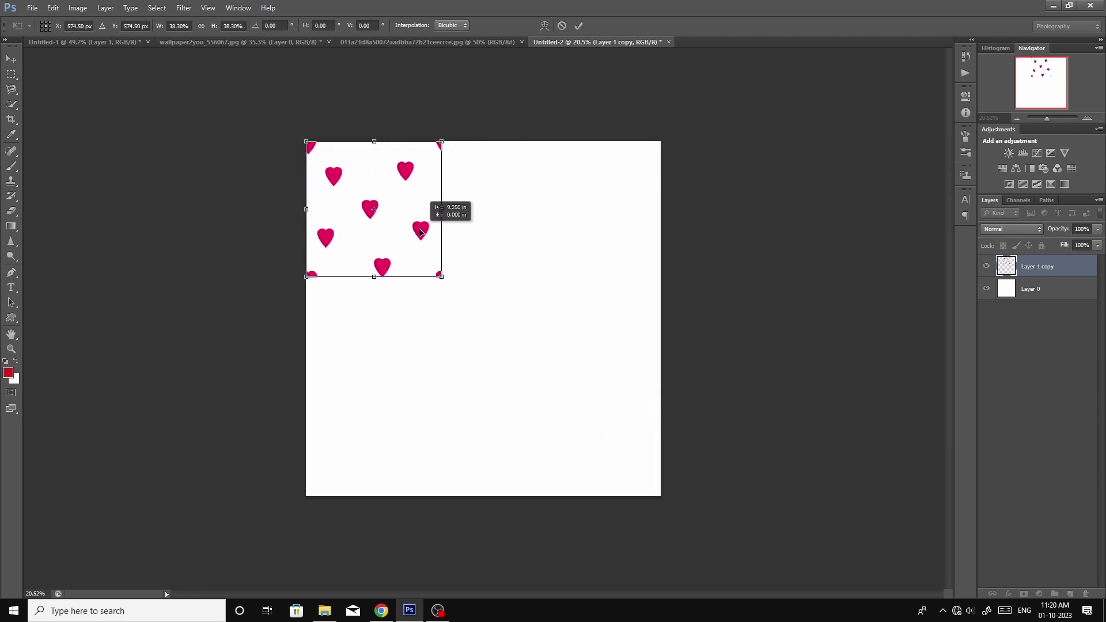
{"action": "key", "text": "Return"}
Duplicate the tile and place the copy beside the first, undoing one extra repeat
{"action": "key", "text": "ctrl+j"}
{"action": "key", "text": "ctrl+t"}
{"action": "scroll", "coordinate": [429, 376], "scroll_direction": "up", "scroll_amount": 1}
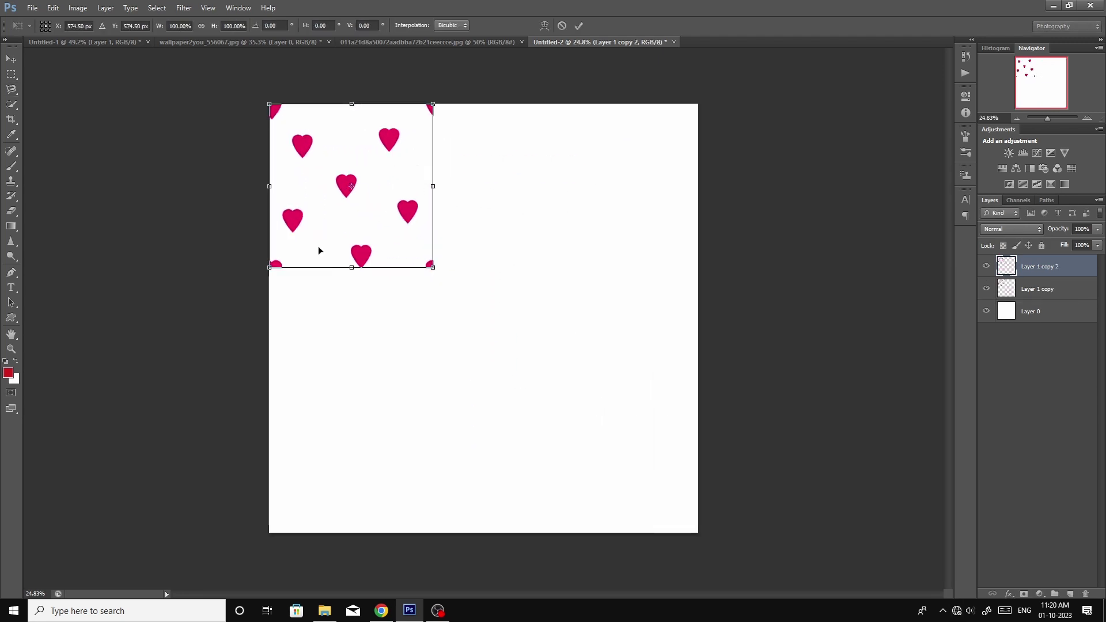
{"action": "left_click_drag", "start_coordinate": [318, 247], "coordinate": [468, 264]}
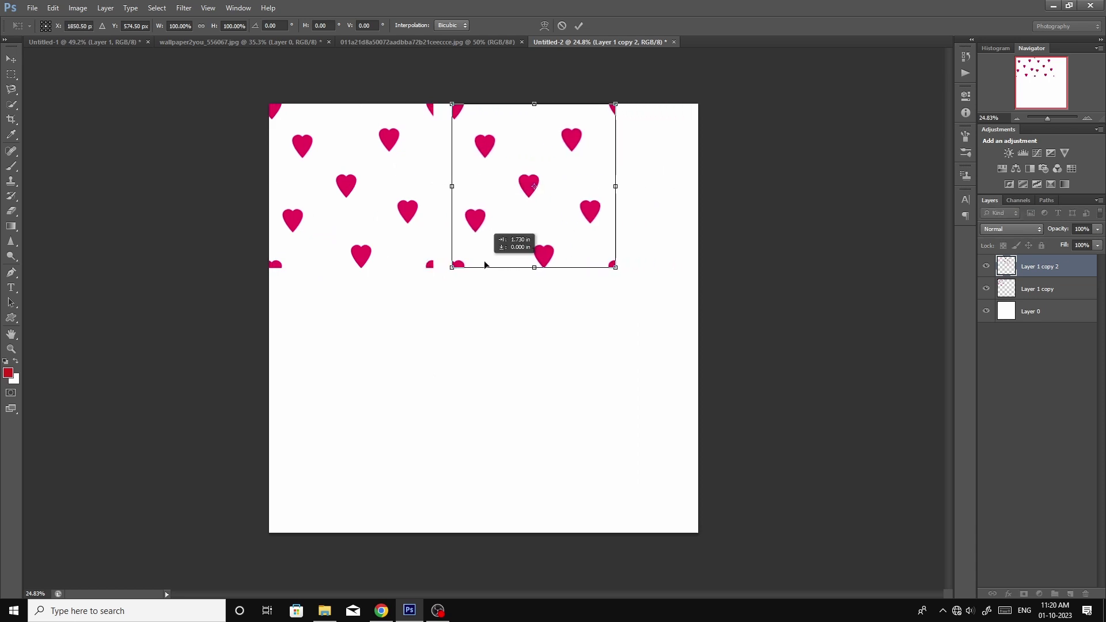
{"action": "key", "text": "Return"}
{"action": "key", "text": "l"}
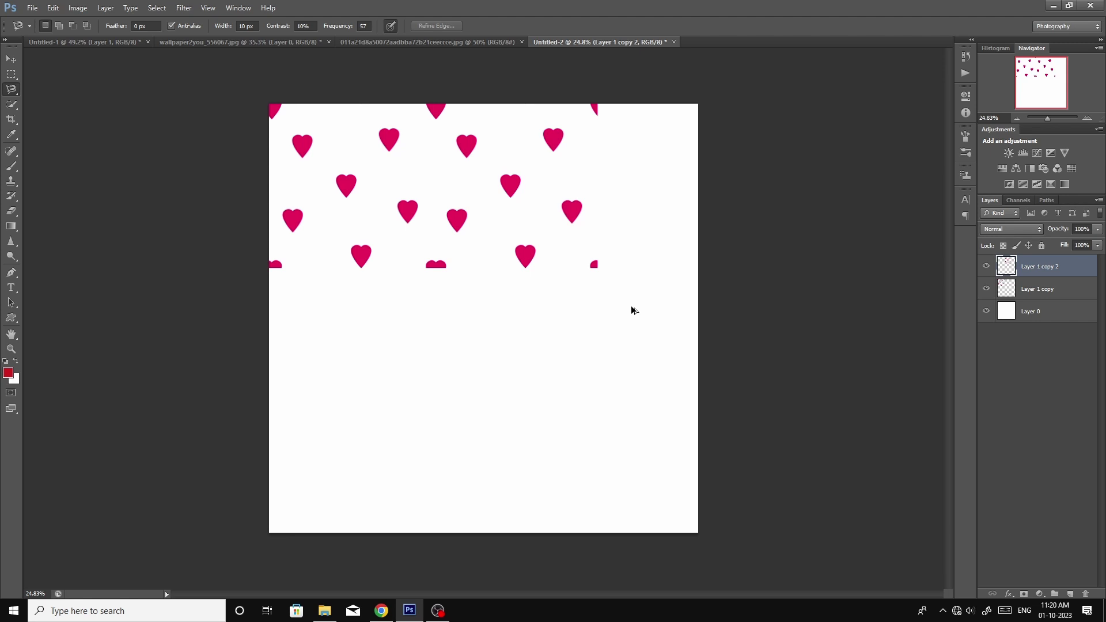
{"action": "key", "text": "ctrl+alt+shift+t"}
{"action": "scroll", "coordinate": [580, 291], "scroll_direction": "up", "scroll_amount": 2}
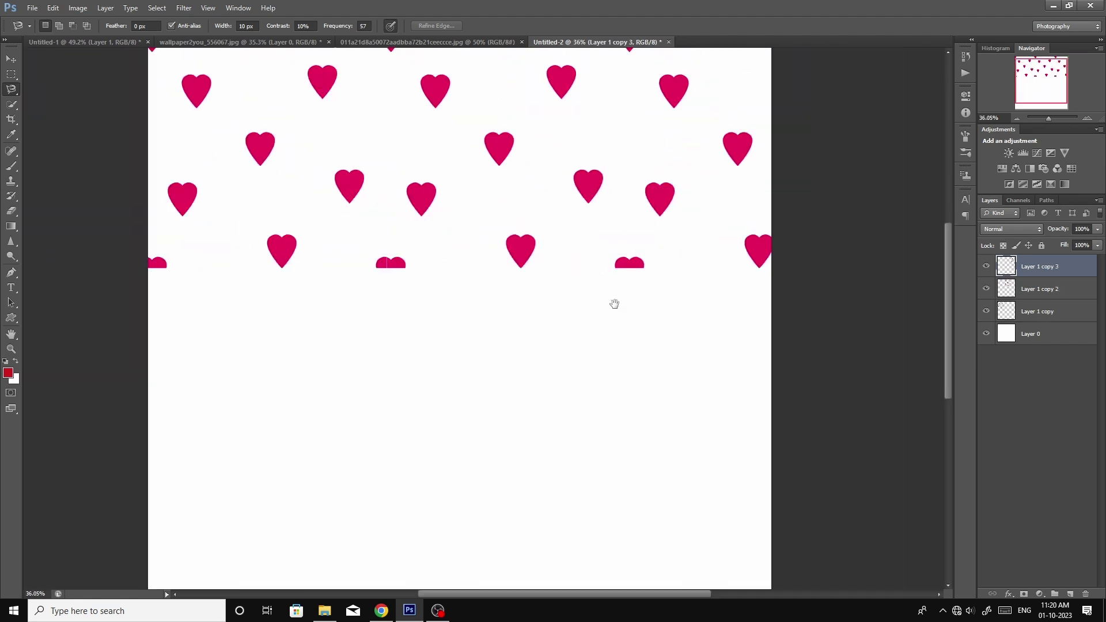
{"action": "key", "text": "ctrl+z"}
{"action": "scroll", "coordinate": [615, 306], "scroll_direction": "down", "scroll_amount": 2}
Move the row below the first, repeat to fill lower rows, and merge the rows
{"action": "key", "text": "ctrl+t"}
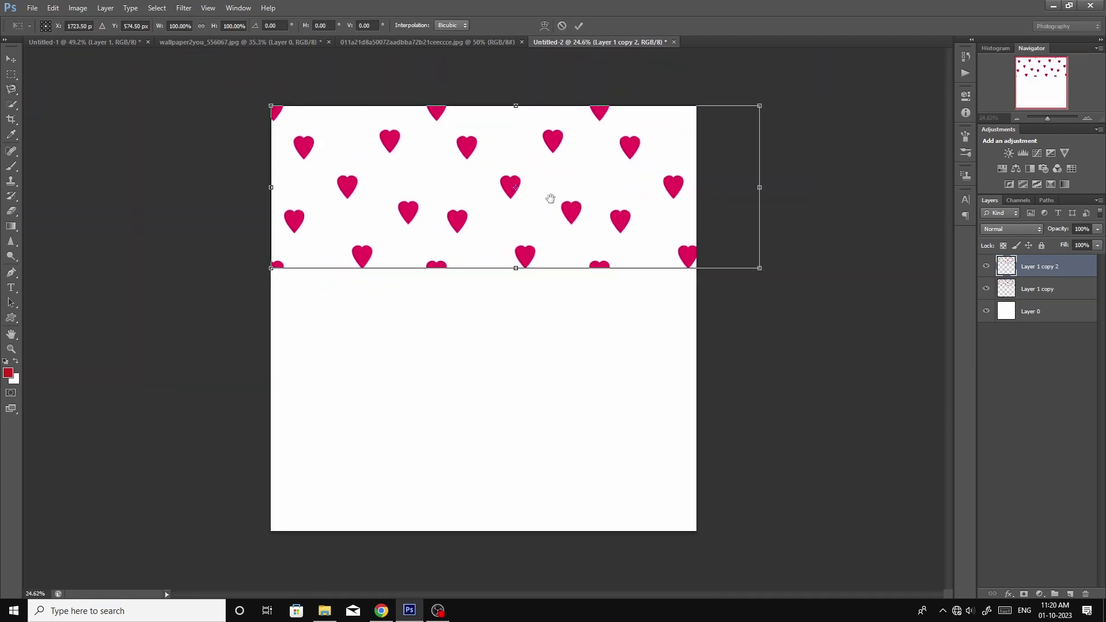
{"action": "left_click_drag", "start_coordinate": [550, 198], "coordinate": [554, 342]}
{"action": "key", "text": "Return"}
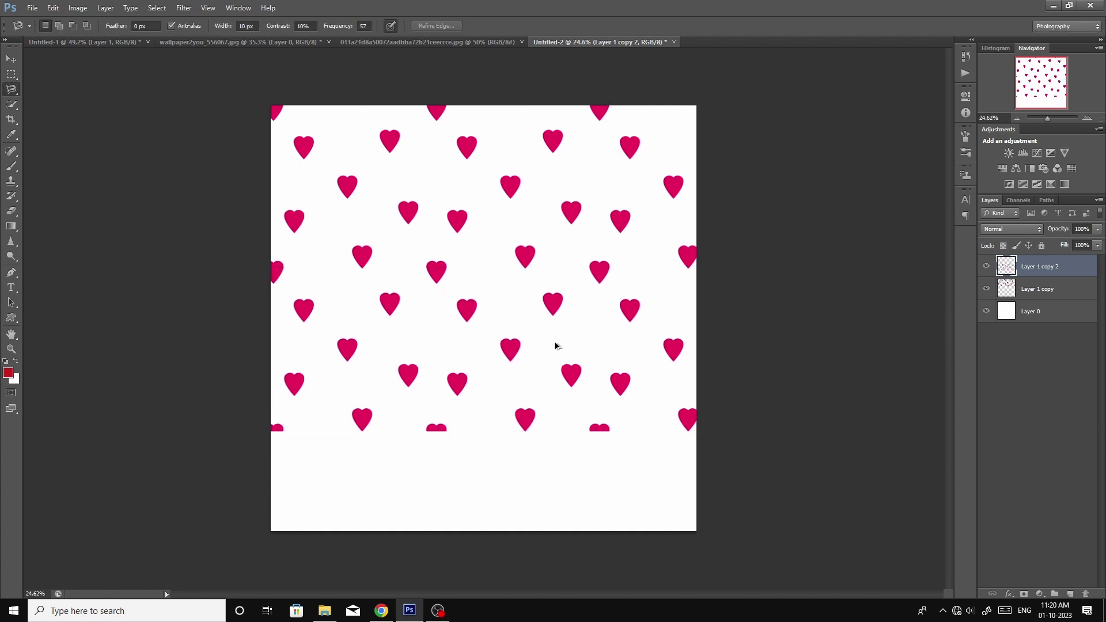
{"action": "key", "text": "ctrl+alt+shift+t"}
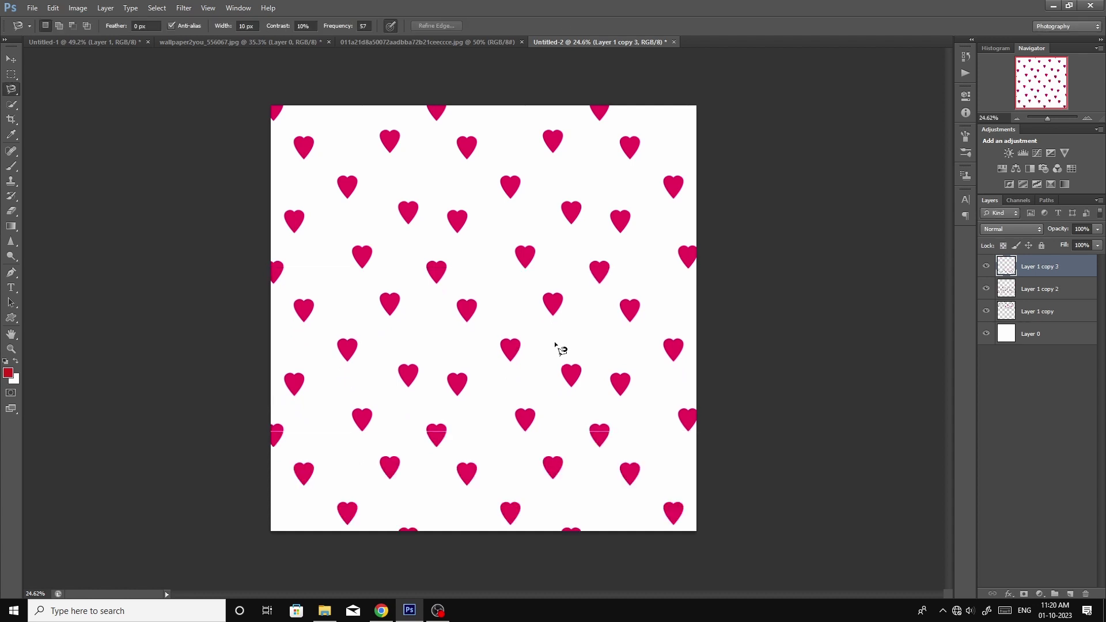
{"action": "key", "text": "ctrl+e"}
{"action": "key", "text": "ctrl+e"}
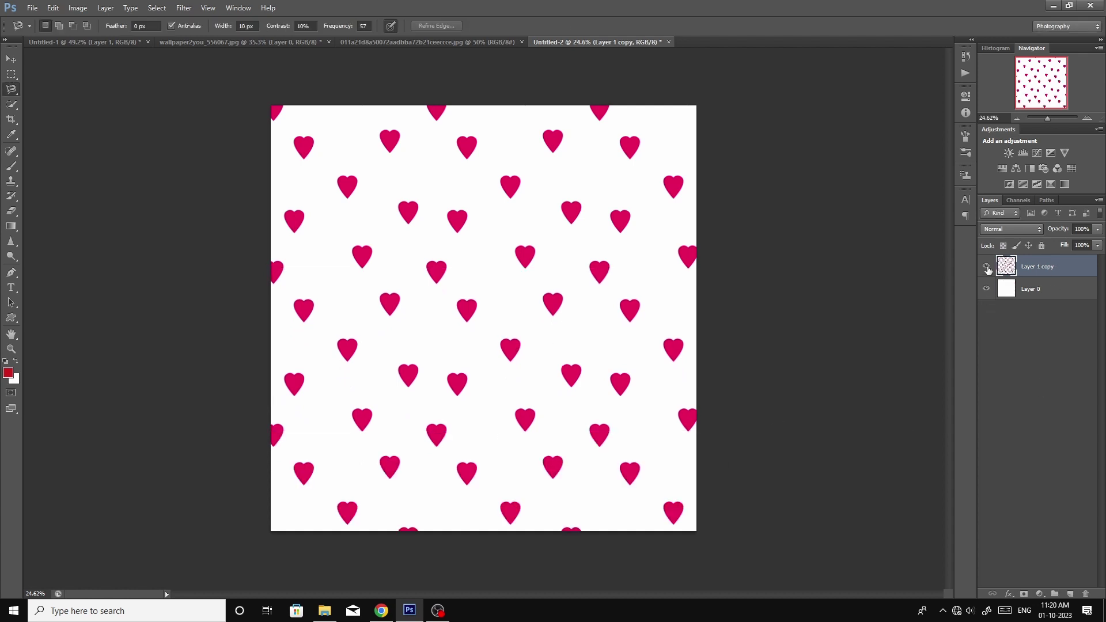
{"action": "scroll", "coordinate": [405, 344], "scroll_direction": "up", "scroll_amount": 3}
{"action": "scroll", "coordinate": [500, 358], "scroll_direction": "down", "scroll_amount": 3}
{"action": "scroll", "coordinate": [612, 388], "scroll_direction": "up", "scroll_amount": 1}
{"action": "scroll", "coordinate": [436, 369], "scroll_direction": "down", "scroll_amount": 2}
Step back through History until only the single heart remains
{"action": "key", "text": "ctrl+alt+z"}
{"action": "key", "text": "ctrl+alt+z"}
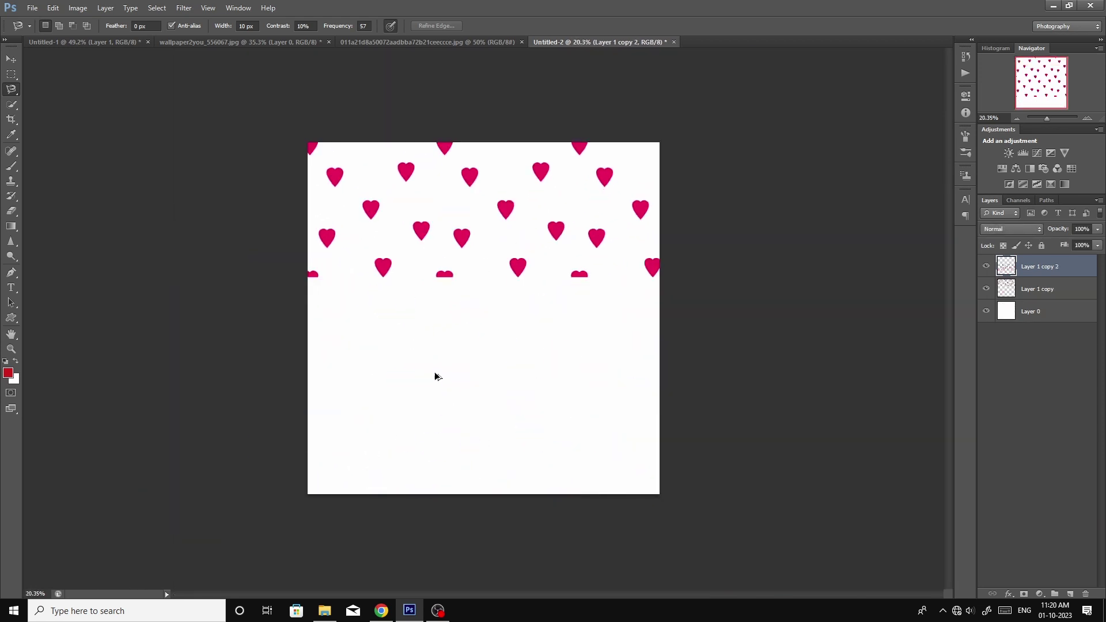
{"action": "key", "text": "ctrl+alt+z"}
{"action": "key", "text": "ctrl+alt+z"}
{"action": "key", "text": "ctrl+alt+z"}
{"action": "key", "text": "ctrl+alt+z"}
{"action": "key", "text": "ctrl+alt+z"}
{"action": "key", "text": "ctrl+alt+z"}
{"action": "key", "text": "ctrl+alt+z"}
{"action": "key", "text": "ctrl+alt+z"}
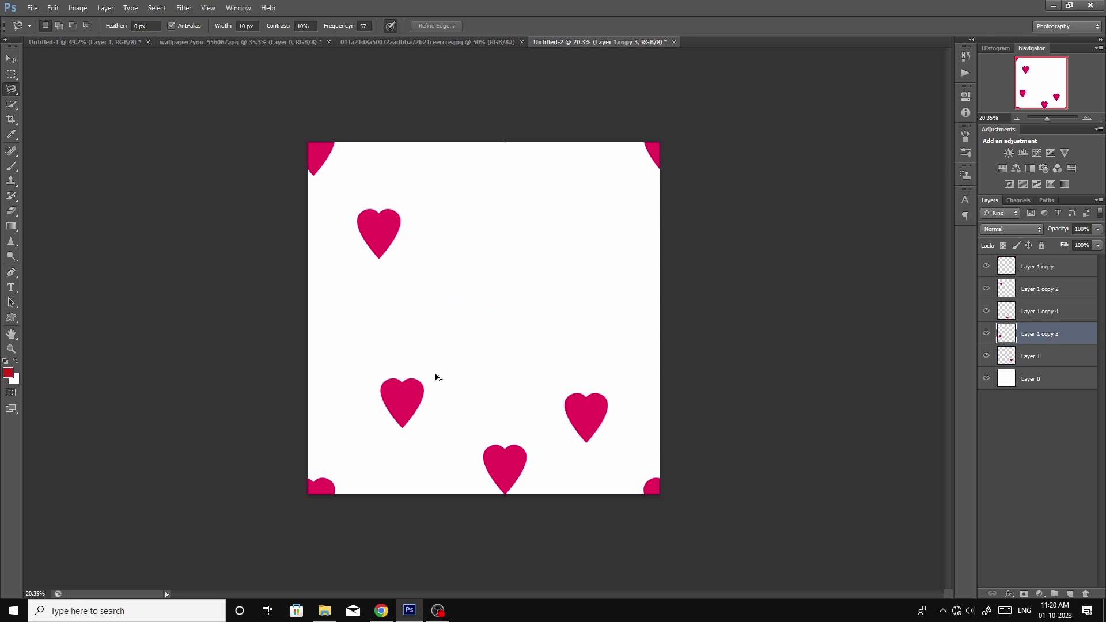
{"action": "key", "text": "ctrl+alt+z"}
{"action": "key", "text": "ctrl+alt+z"}
{"action": "key", "text": "ctrl+alt+z"}
{"action": "key", "text": "ctrl+alt+z"}
{"action": "key", "text": "ctrl+alt+z"}
{"action": "key", "text": "ctrl+alt+z"}
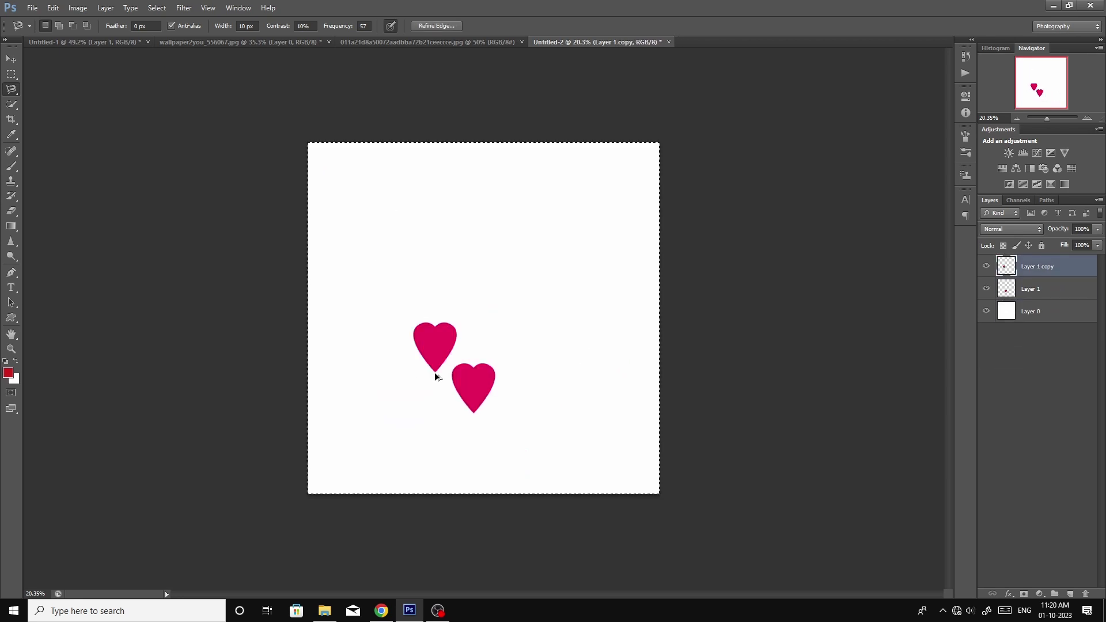
{"action": "key", "text": "ctrl+alt+z"}
{"action": "key", "text": "ctrl+alt+z"}
{"action": "scroll", "coordinate": [387, 376], "scroll_direction": "up", "scroll_amount": 1}
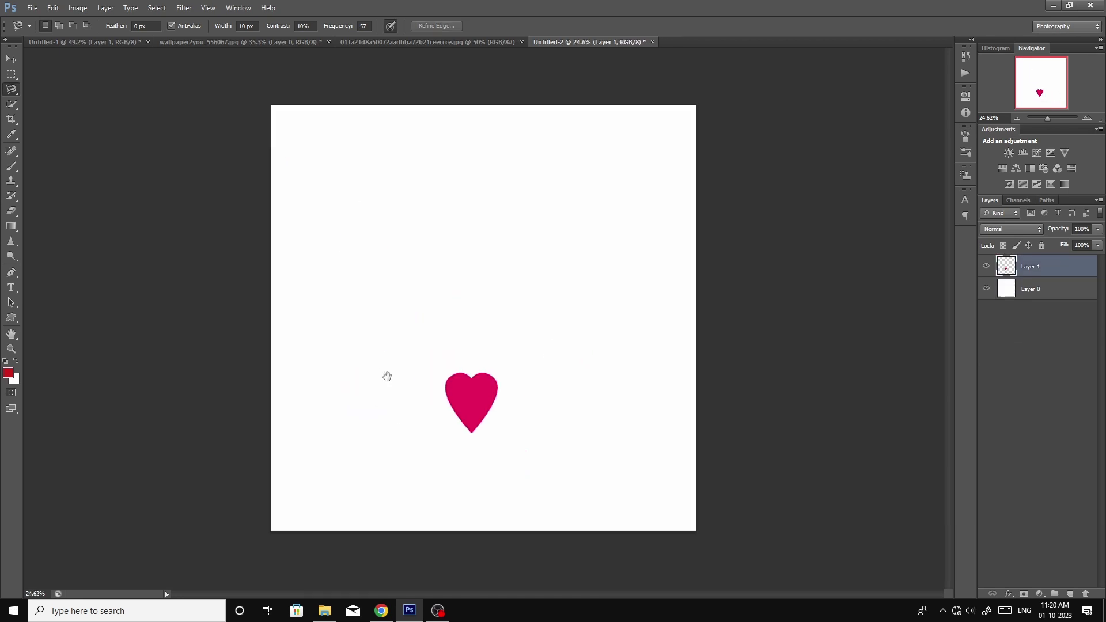
{"action": "scroll", "coordinate": [387, 376], "scroll_direction": "up", "scroll_amount": 3}
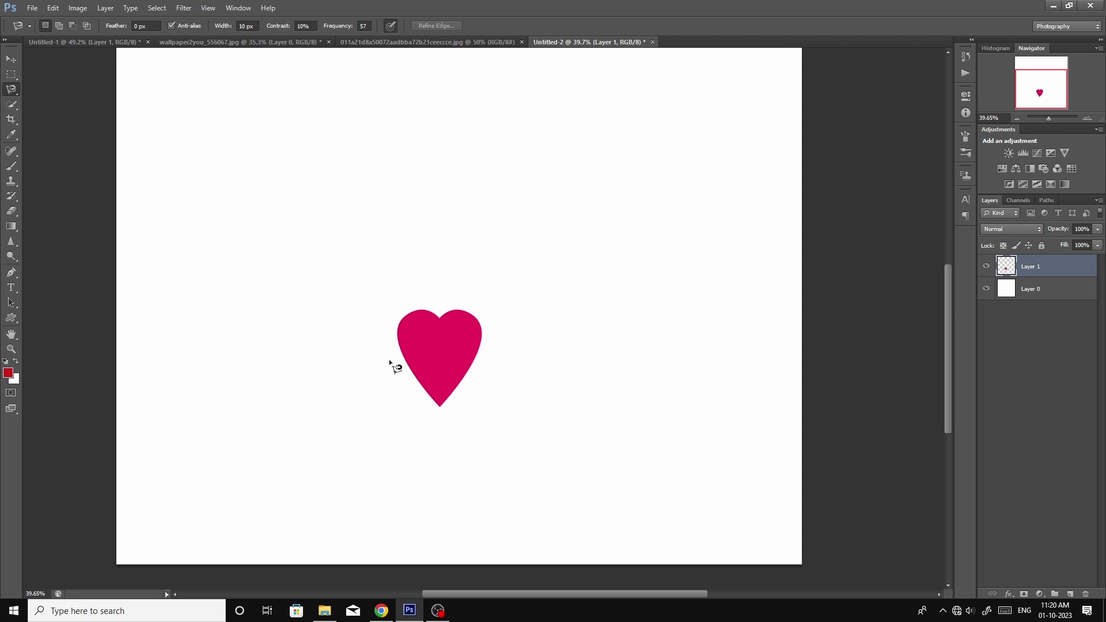
Marquee-select the heart's upper half and shift it to the right
{"action": "key", "text": "m"}
{"action": "mouse_move", "coordinate": [379, 263]}
{"action": "left_mouse_down"}
{"action": "mouse_move", "coordinate": [515, 350]}
{"action": "mouse_move", "coordinate": [538, 349]}
{"action": "left_mouse_up"}
{"action": "key", "text": "ctrl+t"}
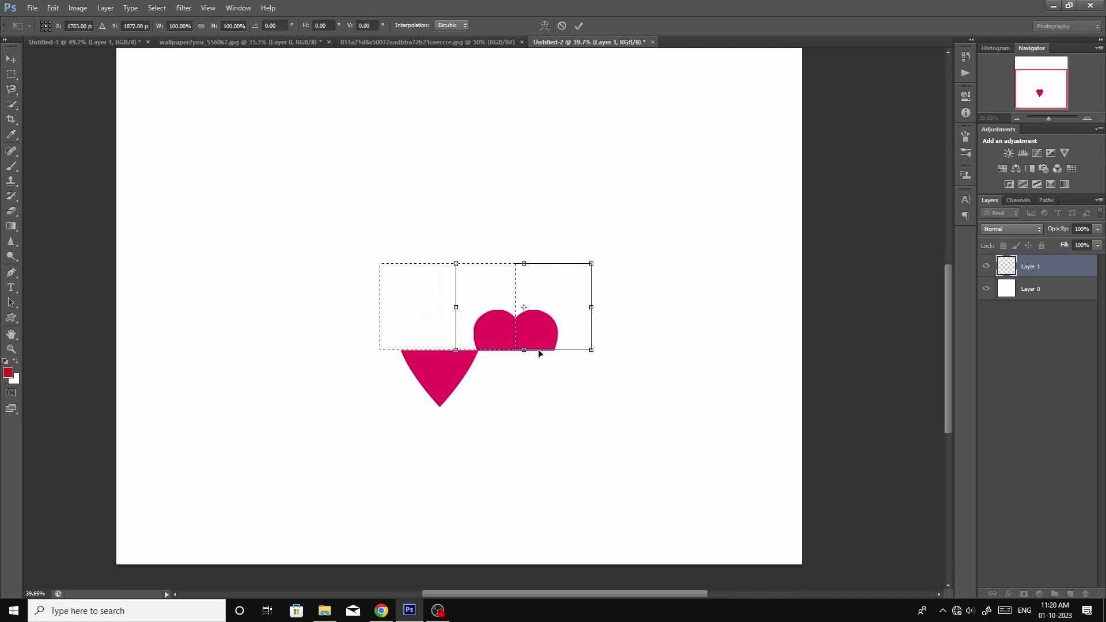
{"action": "key", "text": "Return"}
{"action": "key", "text": "ctrl+d"}
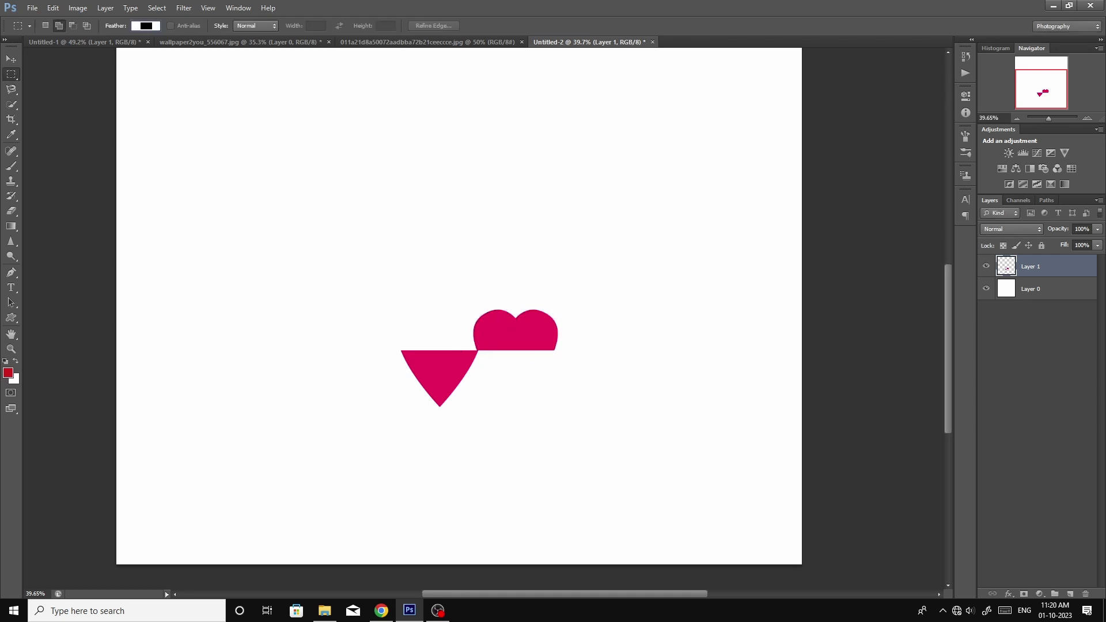
Move the split heart shape to the bottom-left edge of the canvas
{"action": "scroll", "coordinate": [508, 419], "scroll_direction": "down", "scroll_amount": 3}
{"action": "scroll", "coordinate": [551, 407], "scroll_direction": "up", "scroll_amount": 2}
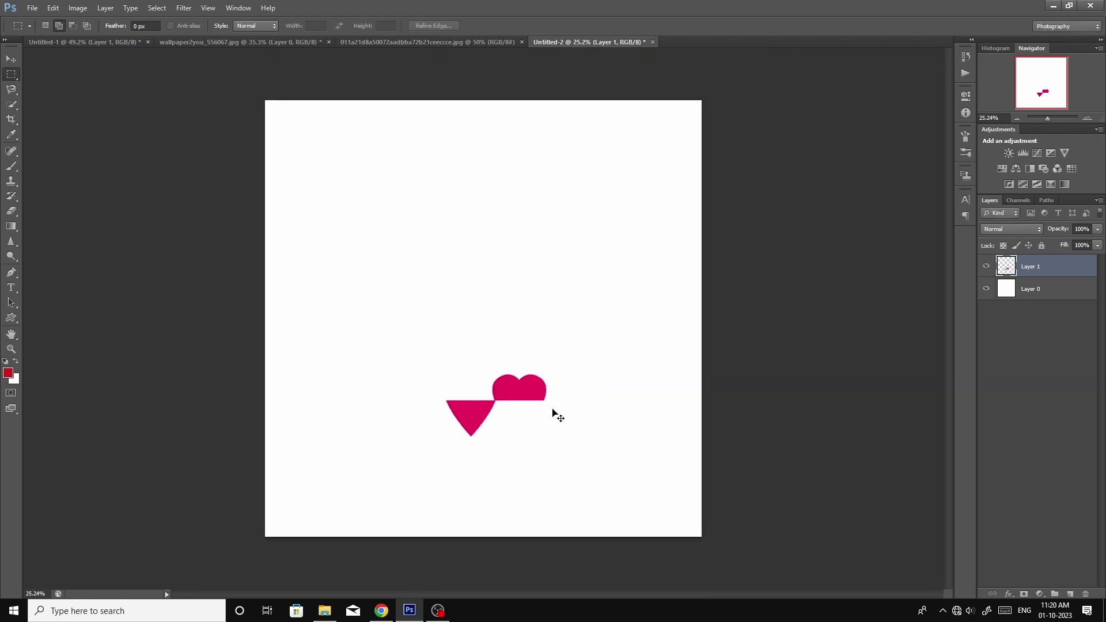
{"action": "key", "text": "ctrl+t"}
{"action": "left_click_drag", "start_coordinate": [528, 417], "coordinate": [373, 473]}
{"action": "mouse_move", "coordinate": [354, 434]}
{"action": "left_mouse_down"}
{"action": "mouse_move", "coordinate": [295, 548]}
{"action": "mouse_move", "coordinate": [498, 343]}
{"action": "left_mouse_up"}
Confirm the split heart's position, then duplicate it and transform the copy
{"action": "key", "text": "Return"}
{"action": "key", "text": "ctrl+j"}
{"action": "key", "text": "ctrl+t"}
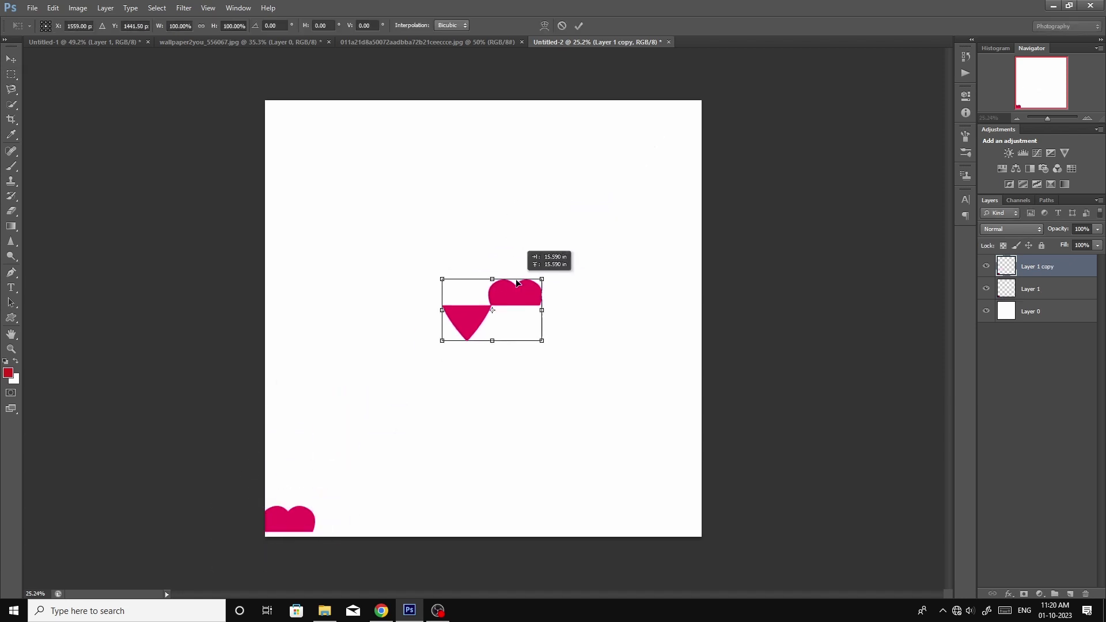
{"action": "key", "text": "Return"}
{"action": "key", "text": "m"}
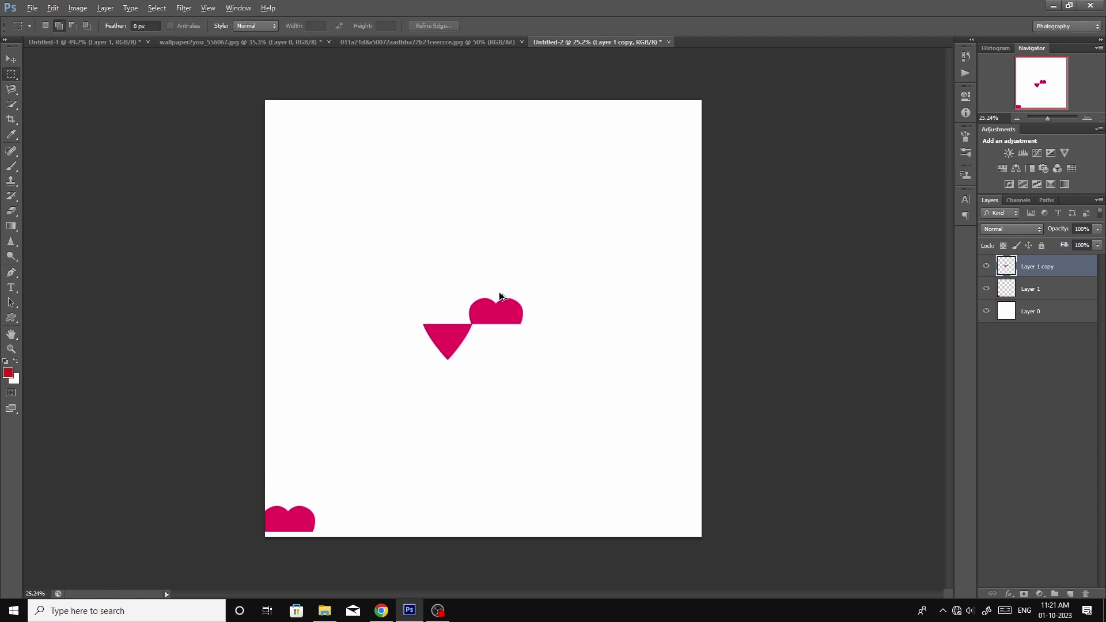
Repeat the duplicate transform twice and wrap-offset one copy up and to the right
{"action": "key", "text": "ctrl+shift+alt+t"}
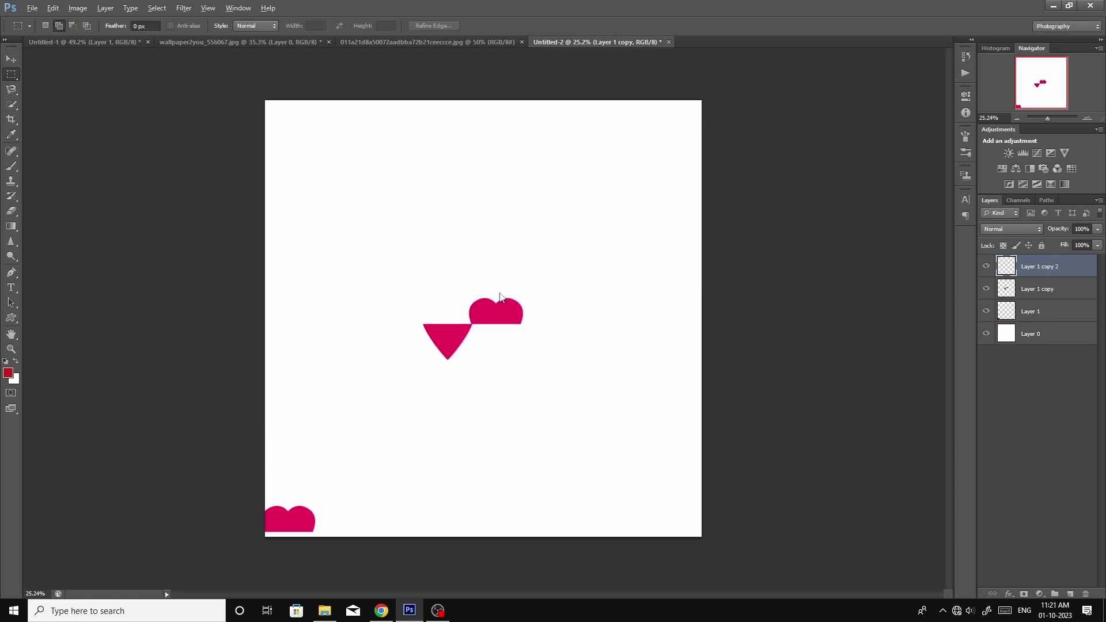
{"action": "scroll", "coordinate": [517, 351], "scroll_direction": "down", "scroll_amount": 2}
{"action": "key", "text": "ctrl+shift+alt+t"}
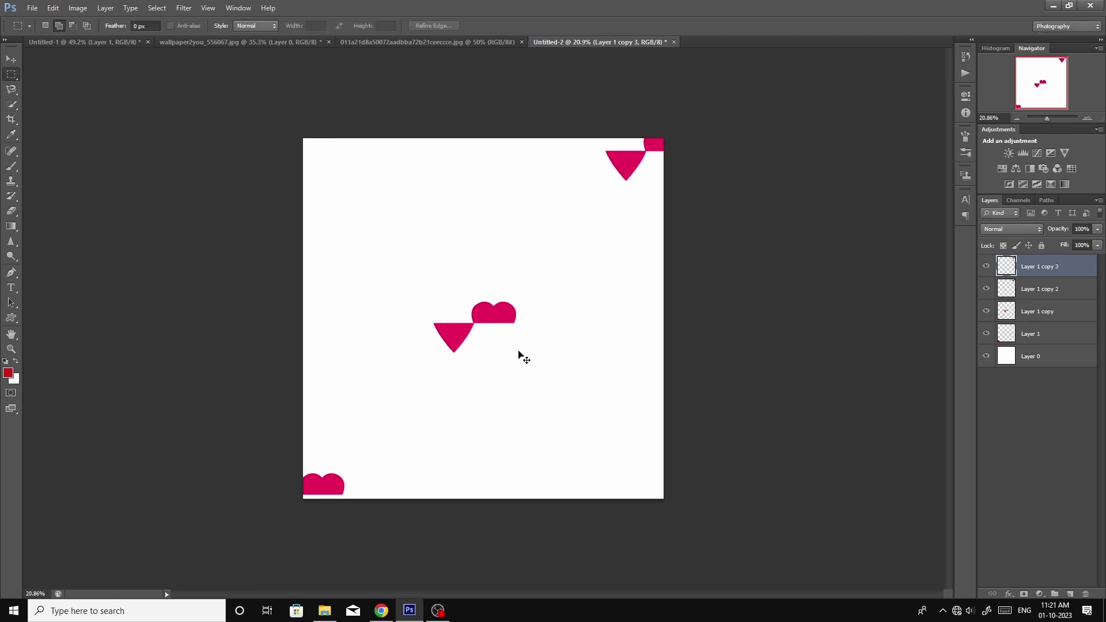
{"action": "key", "text": "ctrl+alt+f"}
{"action": "mouse_move", "coordinate": [438, 296]}
{"action": "left_mouse_down"}
{"action": "mouse_move", "coordinate": [478, 232]}
{"action": "mouse_move", "coordinate": [600, 440]}
{"action": "left_mouse_up"}
{"action": "key", "text": "Return"}
Offset one more heart copy, then merge all the copies into one layer
{"action": "key", "text": "ctrl+shift+alt+t"}
{"action": "key", "text": "ctrl+alt+f"}
{"action": "key", "text": "Return"}
{"action": "key", "text": "m"}
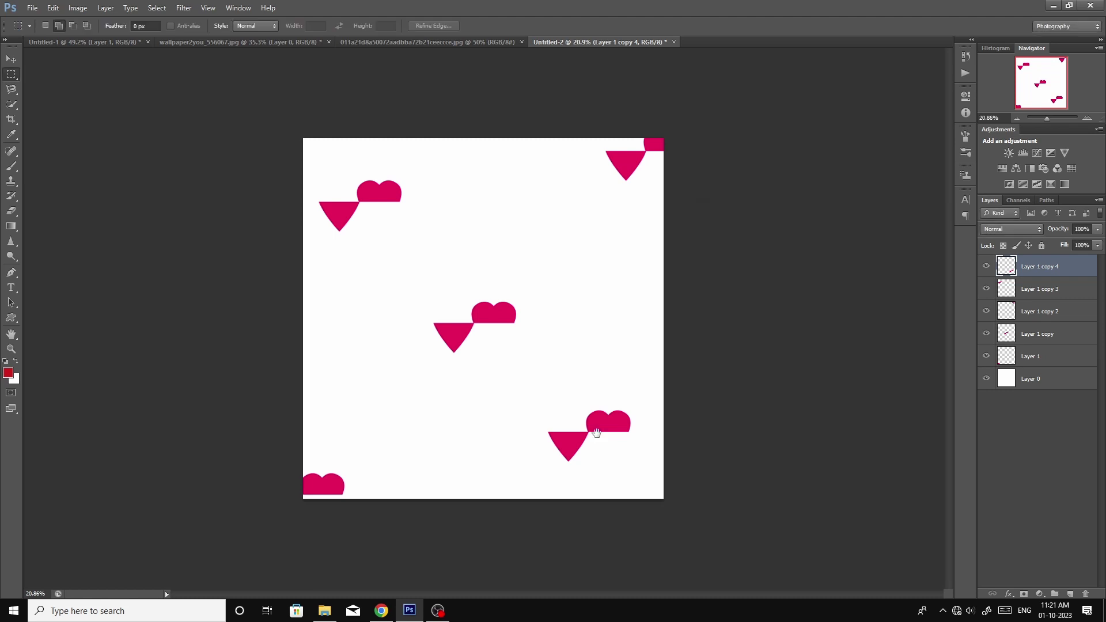
{"action": "scroll", "coordinate": [573, 438], "scroll_direction": "down", "scroll_amount": 2}
{"action": "scroll", "coordinate": [574, 438], "scroll_direction": "up", "scroll_amount": 2}
{"action": "key", "text": "ctrl+e"}
{"action": "key", "text": "ctrl+e"}
{"action": "key", "text": "ctrl+e"}
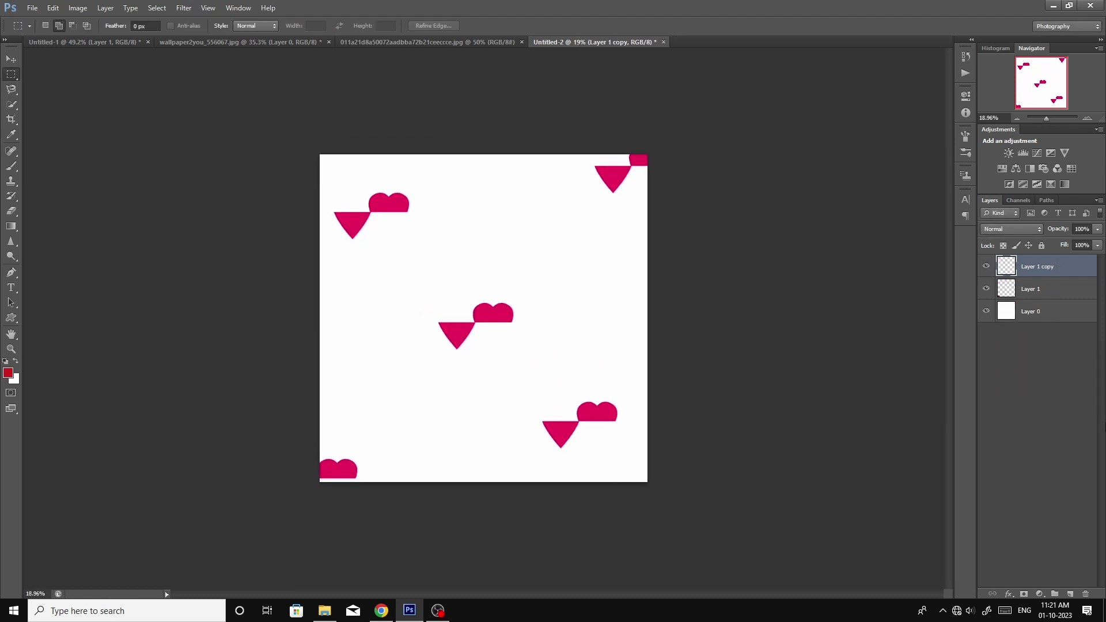
{"action": "key", "text": "ctrl+e"}
{"action": "key", "text": "ctrl+t"}
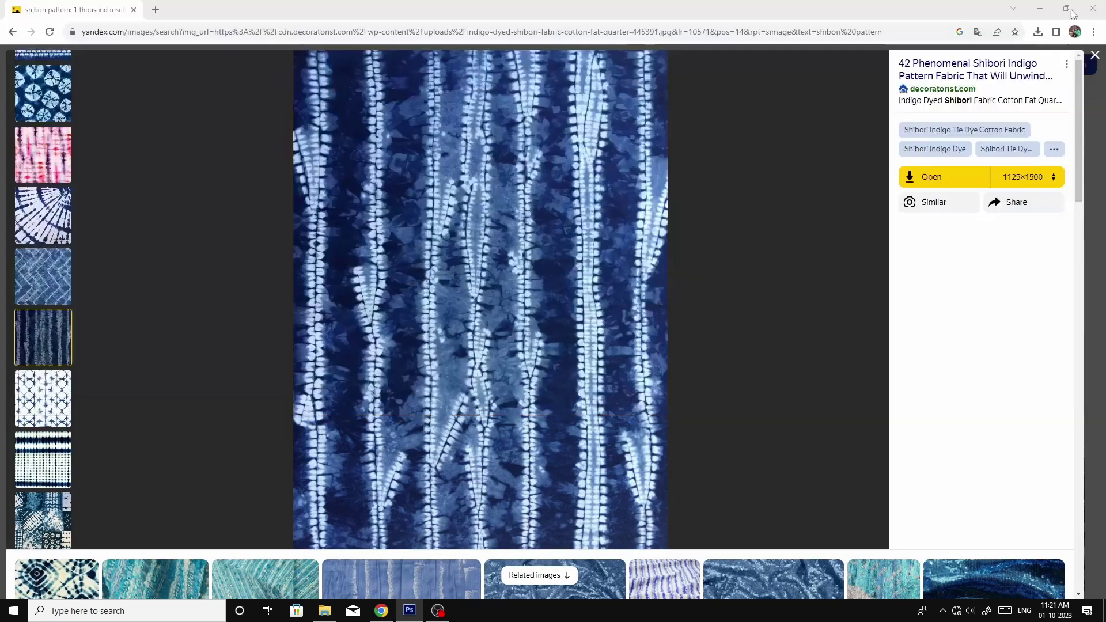
{"action": "key", "text": "Return"}
{"action": "scroll", "coordinate": [619, 349], "scroll_direction": "up", "scroll_amount": 2}
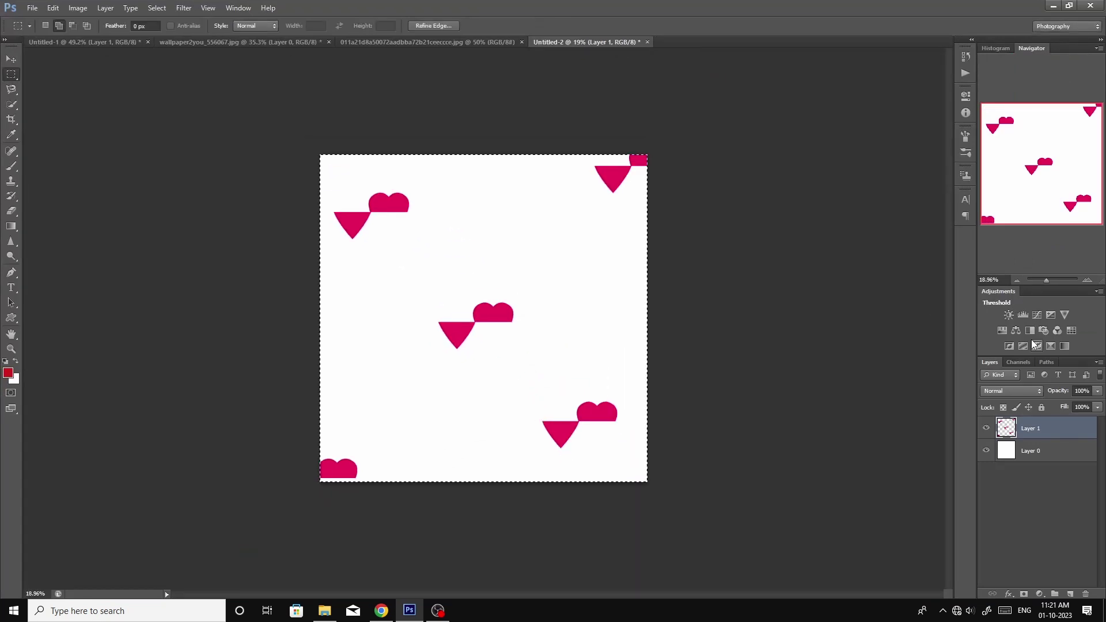
Confirm the transform, duplicate the heart layer and merge the copy back in
{"action": "key", "text": "ctrl+t"}
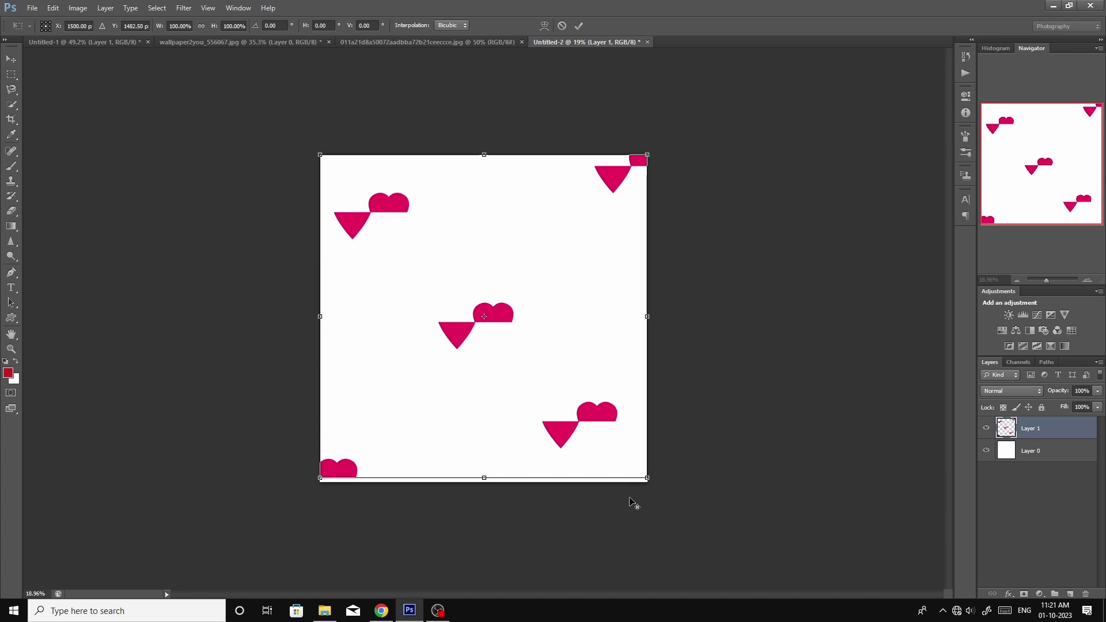
{"action": "key", "text": "alt+space"}
{"action": "key", "text": "Escape"}
{"action": "key", "text": "Return"}
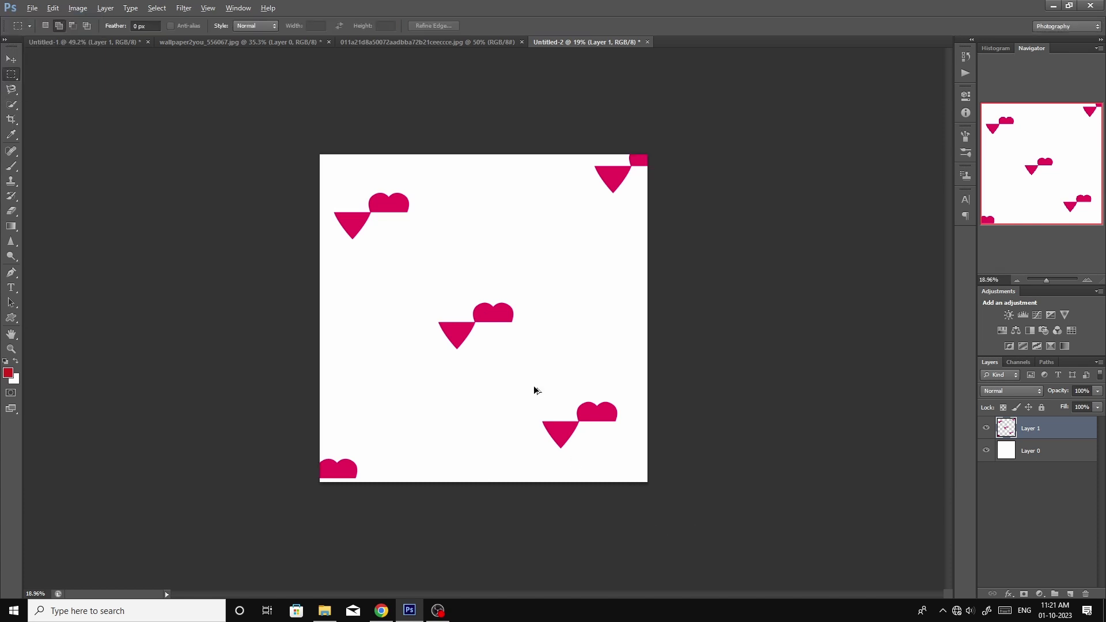
{"action": "key", "text": "ctrl+d"}
{"action": "key", "text": "ctrl+j"}
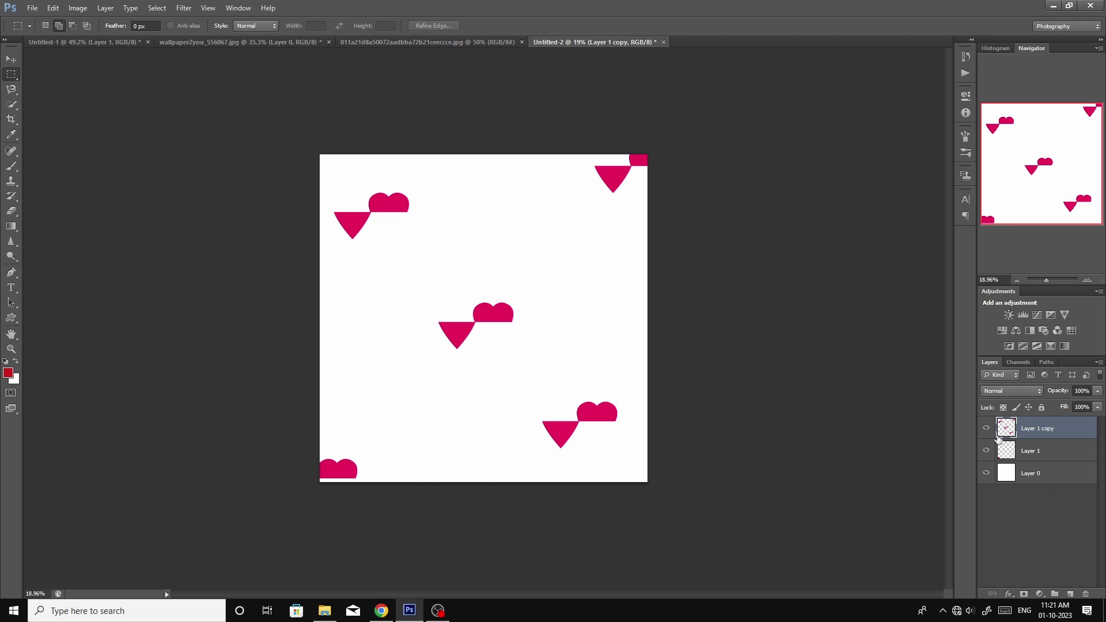
{"action": "left_click", "coordinate": [986, 429]}
{"action": "key", "text": "ctrl+e"}
Shrink the heart layer toward the upper left and zoom out to fit the canvas
{"action": "key", "text": "ctrl+t"}
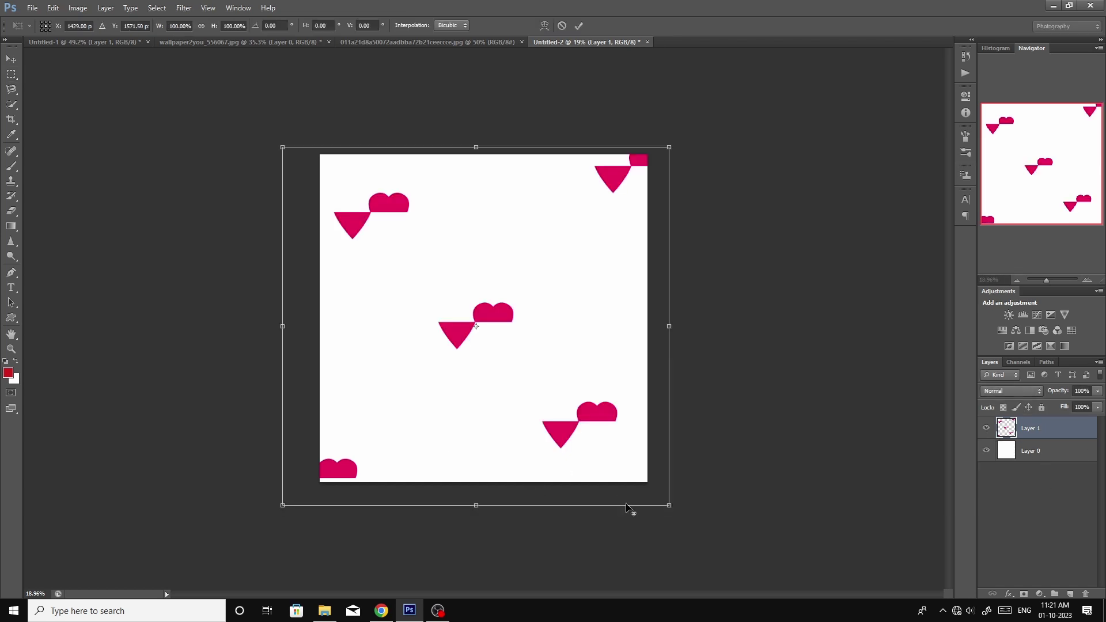
{"action": "mouse_move", "coordinate": [668, 506]}
{"action": "left_mouse_down"}
{"action": "mouse_move", "coordinate": [562, 395]}
{"action": "mouse_move", "coordinate": [478, 249]}
{"action": "mouse_move", "coordinate": [431, 252]}
{"action": "left_mouse_up"}
{"action": "key", "text": "Return"}
{"action": "key", "text": "ctrl+0"}
{"action": "key", "text": "ctrl+minus"}
{"action": "key", "text": "ctrl+t"}
{"action": "key", "text": "Return"}
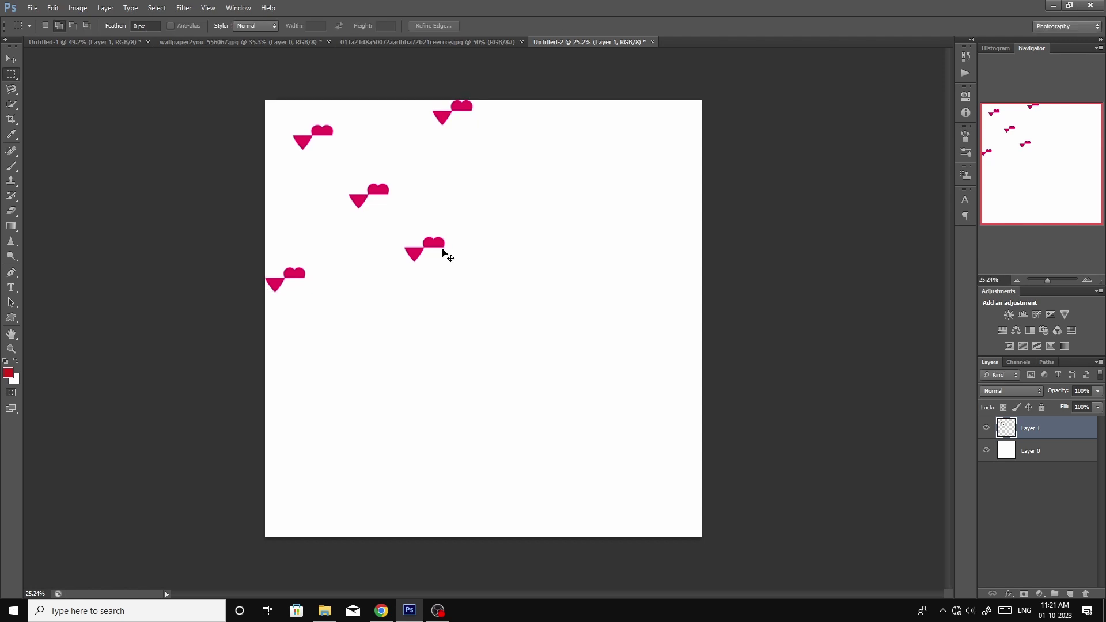
Duplicate the shrunk tile, move the copy into the right half, and merge
{"action": "key", "text": "ctrl+j"}
{"action": "key", "text": "ctrl+t"}
{"action": "mouse_move", "coordinate": [348, 251]}
{"action": "left_mouse_down"}
{"action": "mouse_move", "coordinate": [551, 280]}
{"action": "mouse_move", "coordinate": [541, 276]}
{"action": "left_mouse_up"}
{"action": "key", "text": "Return"}
{"action": "key", "text": "m"}
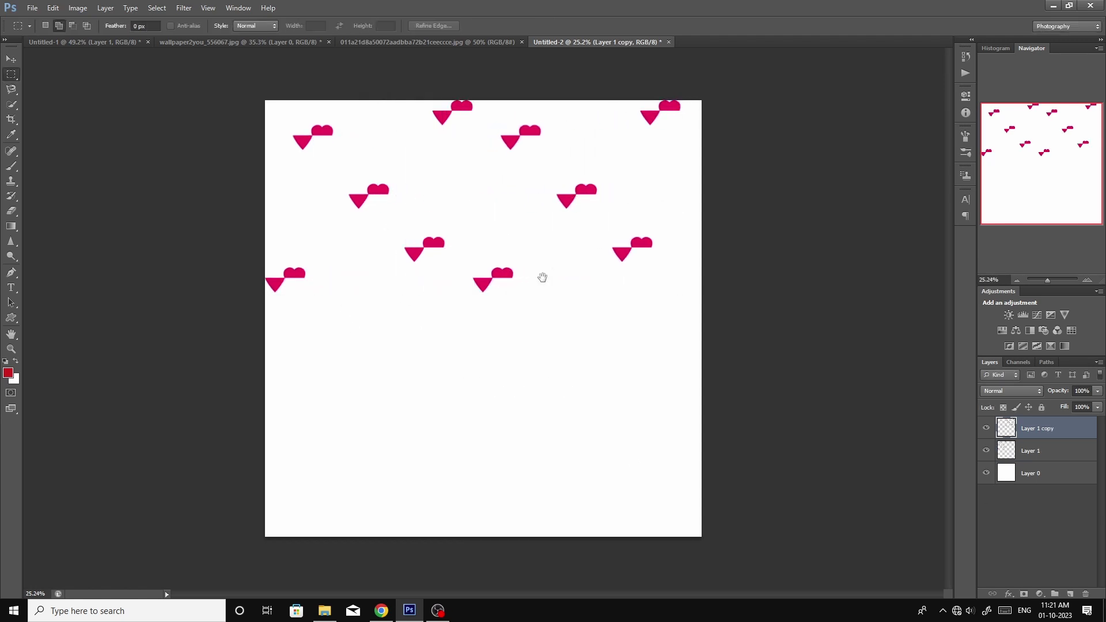
{"action": "key", "text": "ctrl+e"}
Duplicate the merged row, move the copy into the lower half, and merge
{"action": "key", "text": "ctrl+j"}
{"action": "key", "text": "ctrl+t"}
{"action": "left_click_drag", "start_coordinate": [575, 227], "coordinate": [580, 410]}
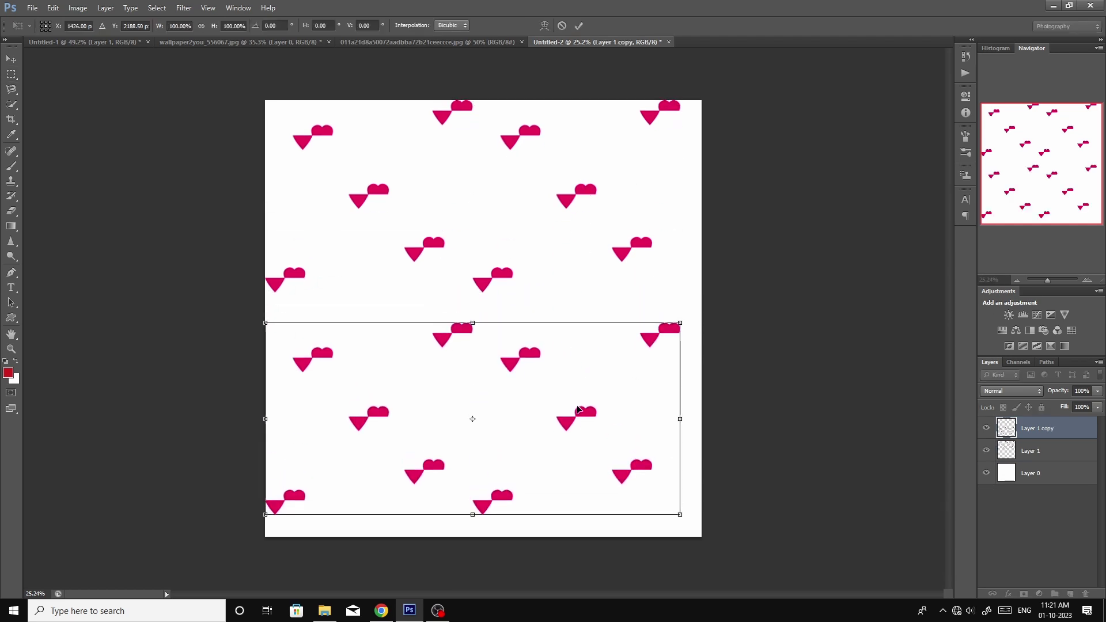
{"action": "key", "text": "Return"}
{"action": "key", "text": "m"}
{"action": "key", "text": "ctrl+e"}
Scale the merged heart pattern to about 31% and place it in the top-left corner
{"action": "key", "text": "ctrl+minus"}
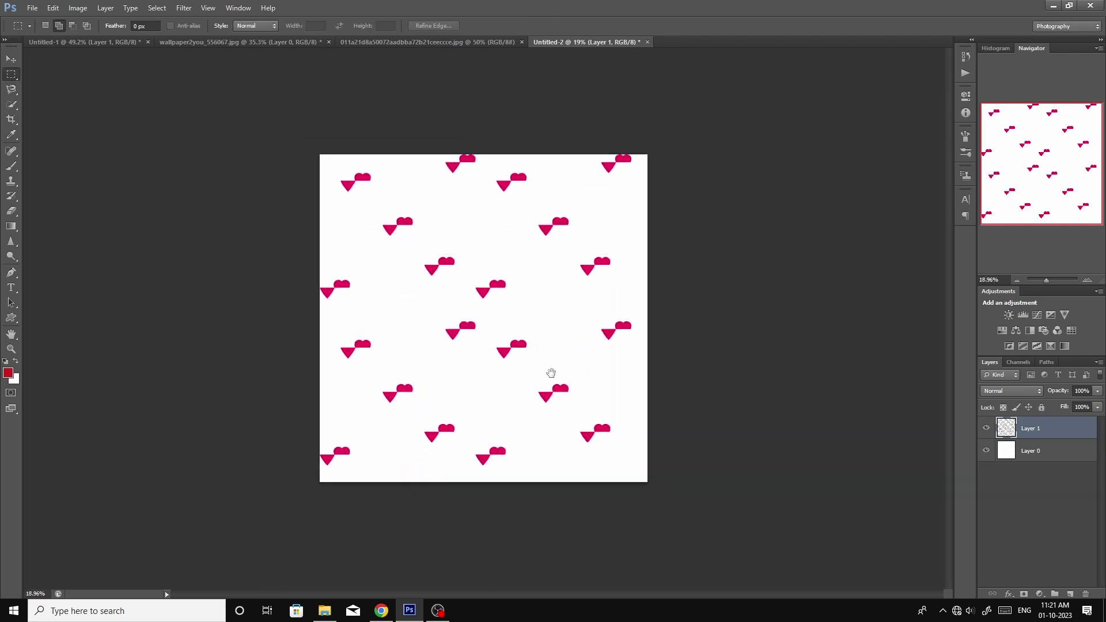
{"action": "key", "text": "ctrl+t"}
{"action": "mouse_move", "coordinate": [630, 466]}
{"action": "left_mouse_down"}
{"action": "mouse_move", "coordinate": [522, 358]}
{"action": "mouse_move", "coordinate": [508, 236]}
{"action": "mouse_move", "coordinate": [400, 237]}
{"action": "left_mouse_up"}
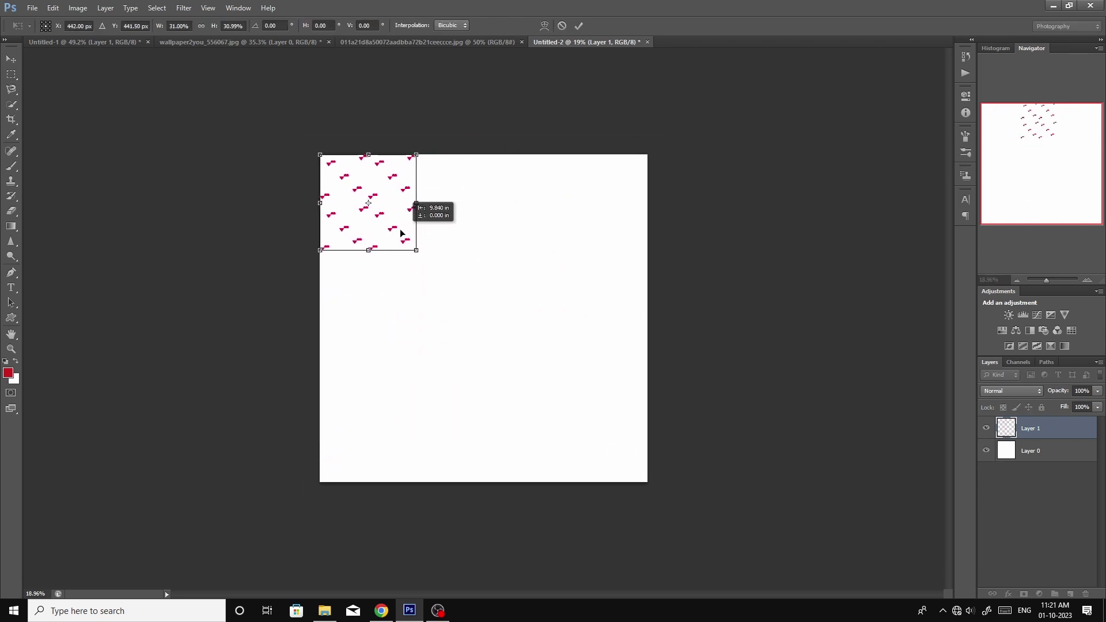
{"action": "key", "text": "ctrl+0"}
{"action": "key", "text": "Return"}
Add a duplicate tile beside the first and merge the two into one strip
{"action": "key", "text": "ctrl+j"}
{"action": "key", "text": "ctrl+t"}
{"action": "left_click_drag", "start_coordinate": [259, 178], "coordinate": [425, 177]}
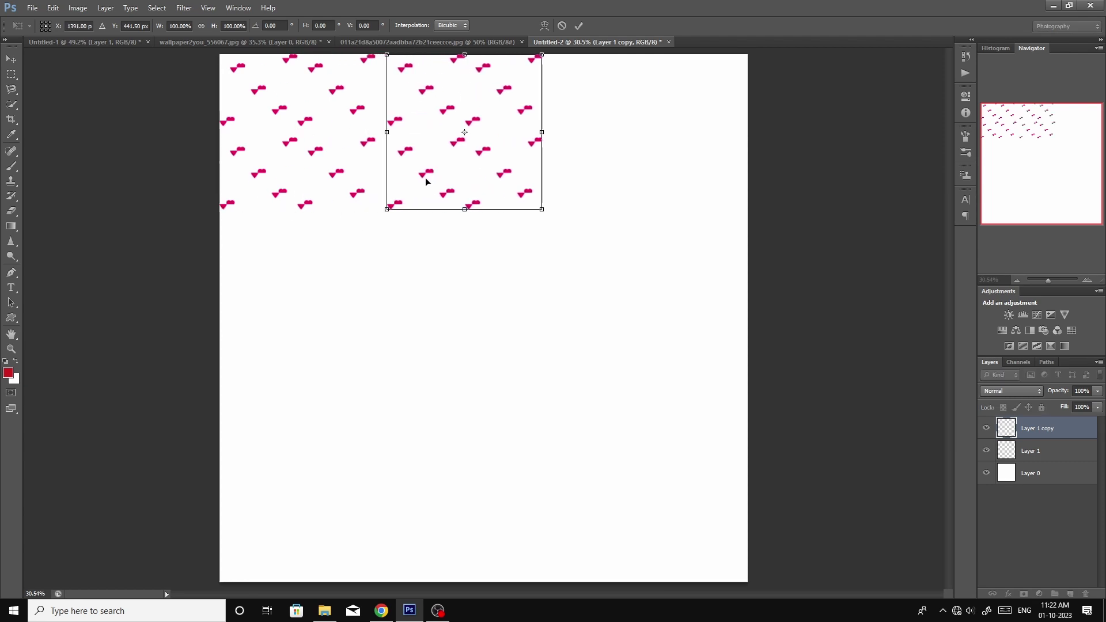
{"action": "key", "text": "Return"}
{"action": "key", "text": "ctrl+shift+alt+t"}
{"action": "scroll", "coordinate": [425, 177], "scroll_direction": "down", "scroll_amount": 3}
{"action": "scroll", "coordinate": [450, 239], "scroll_direction": "up", "scroll_amount": 1}
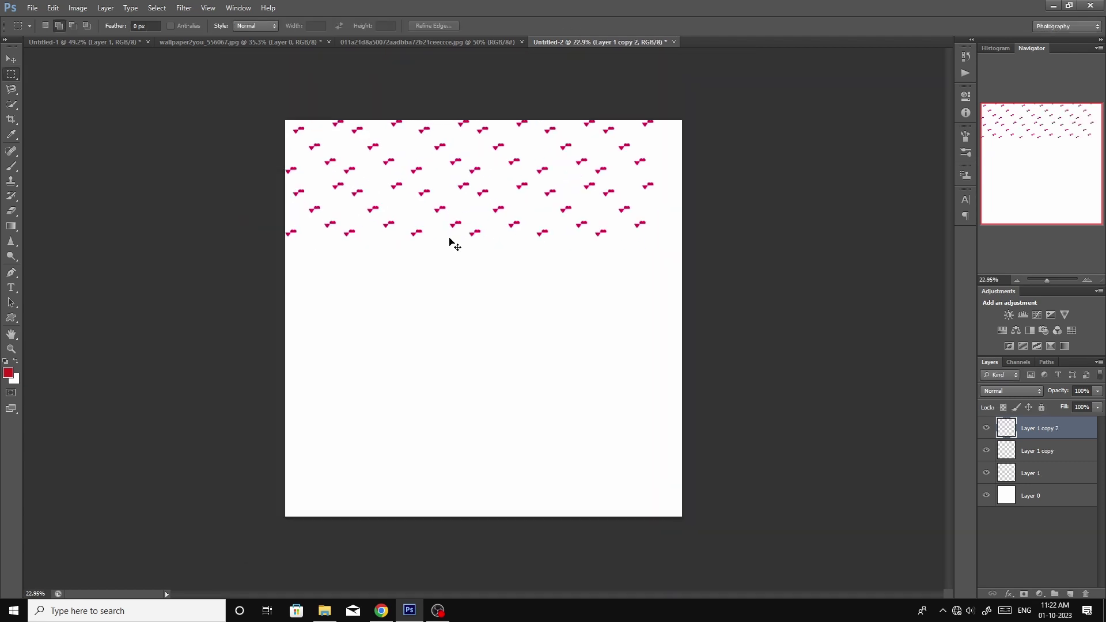
{"action": "key", "text": "ctrl+z"}
{"action": "key", "text": "ctrl+e"}
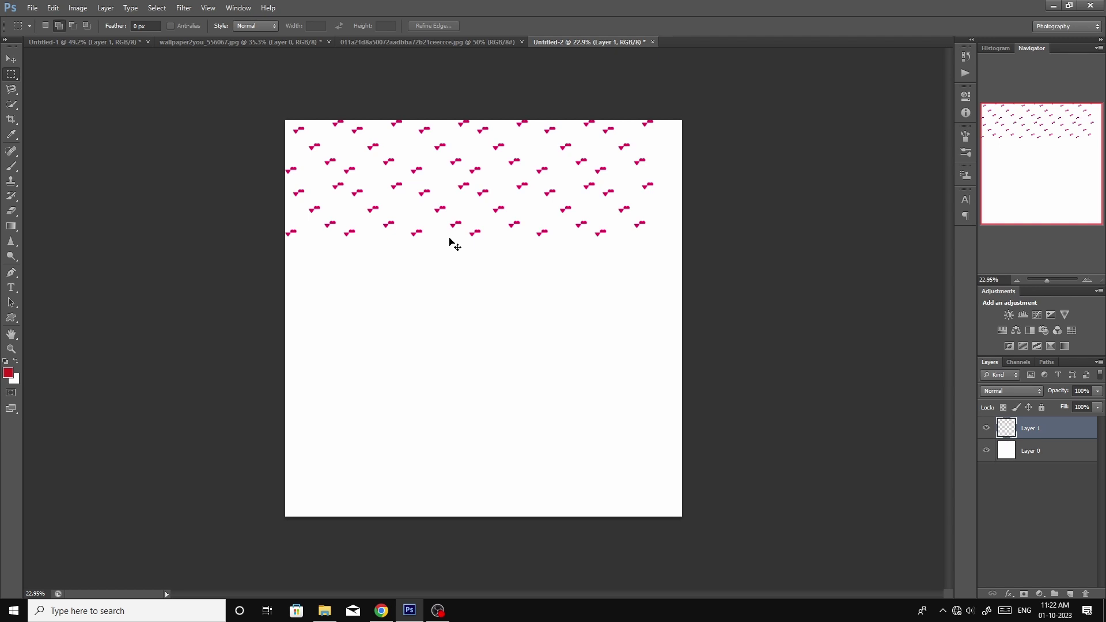
Repeat the two-tile strip downward as a second and third row
{"action": "key", "text": "ctrl+j"}
{"action": "key", "text": "ctrl+t"}
{"action": "left_click_drag", "start_coordinate": [542, 187], "coordinate": [535, 315]}
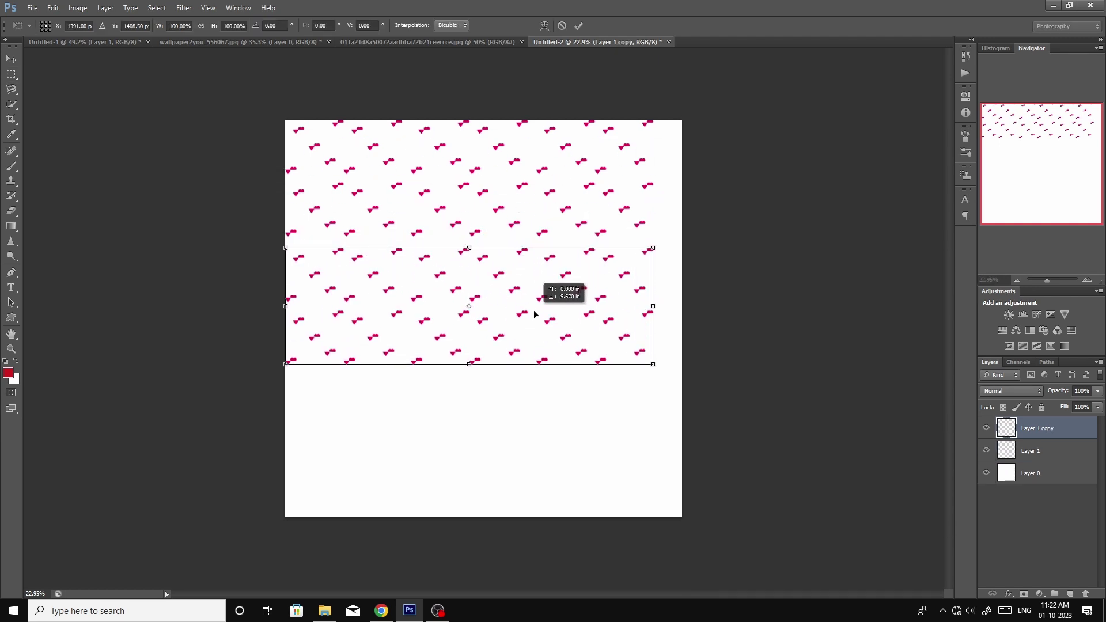
{"action": "key", "text": "Return"}
{"action": "key", "text": "ctrl+shift+alt+t"}
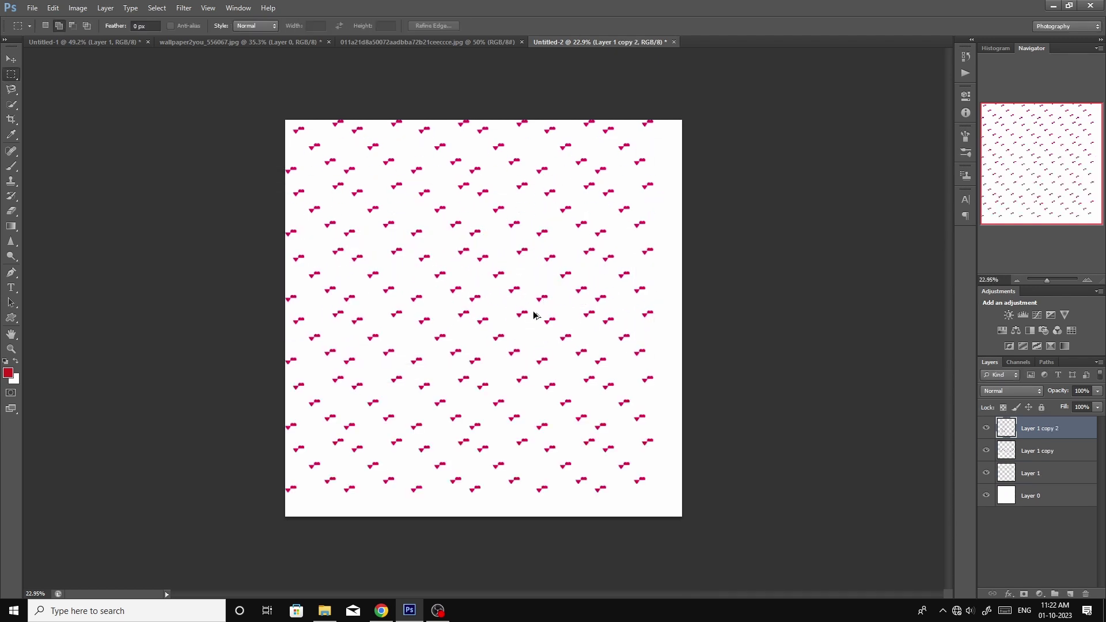
{"action": "scroll", "coordinate": [499, 441], "scroll_direction": "up", "scroll_amount": 3}
{"action": "scroll", "coordinate": [451, 346], "scroll_direction": "up", "scroll_amount": 2}
{"action": "scroll", "coordinate": [578, 326], "scroll_direction": "up", "scroll_amount": 2}
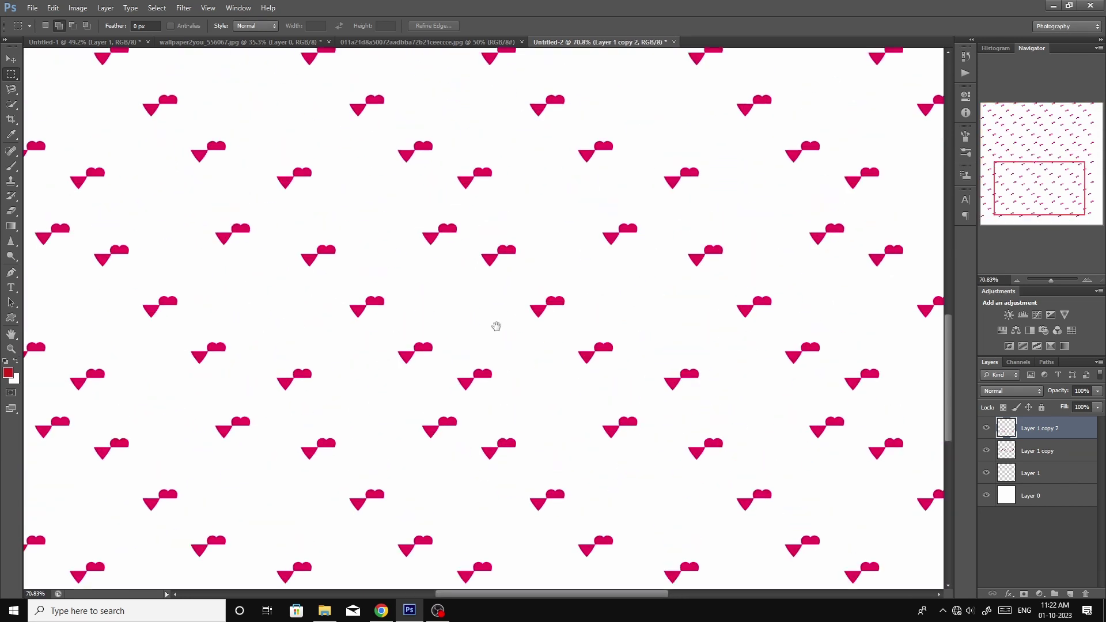
{"action": "scroll", "coordinate": [673, 289], "scroll_direction": "down", "scroll_amount": 2}
{"action": "scroll", "coordinate": [578, 299], "scroll_direction": "down", "scroll_amount": 2}
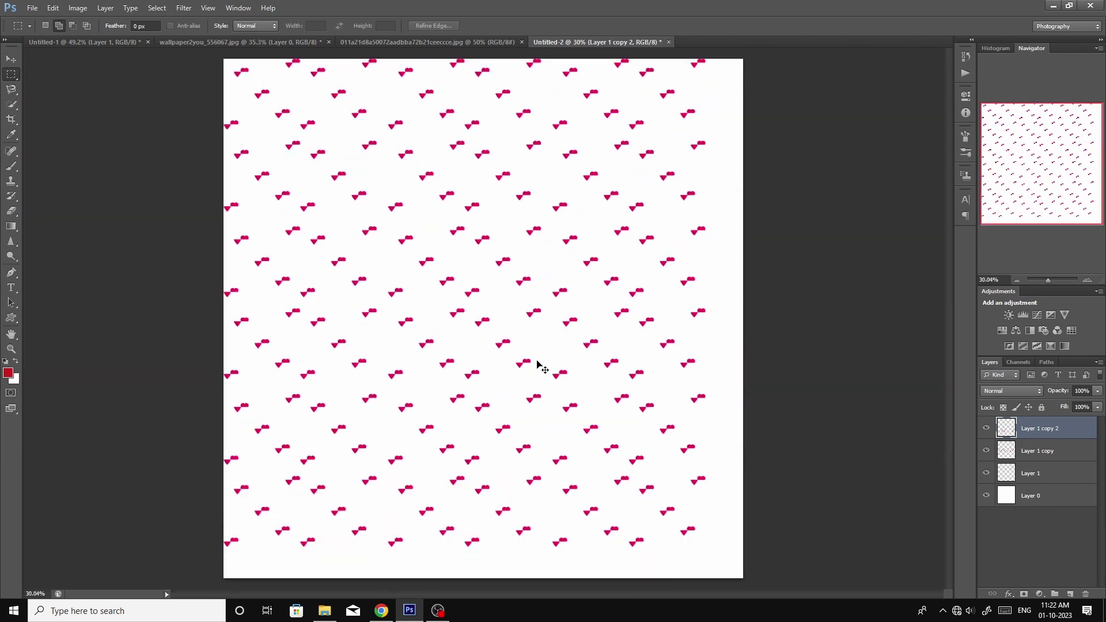
Switch to the brown wave document and delete its Background layer
{"action": "key", "text": "ctrl+Tab"}
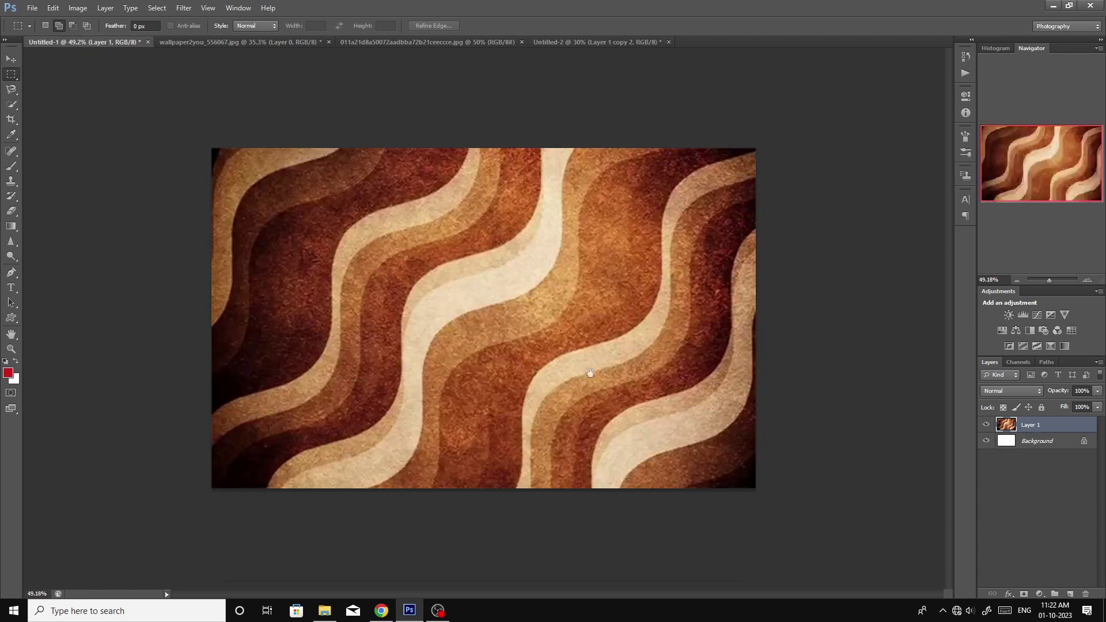
{"action": "key", "text": "ctrl+Tab"}
{"action": "key", "text": "ctrl+Tab"}
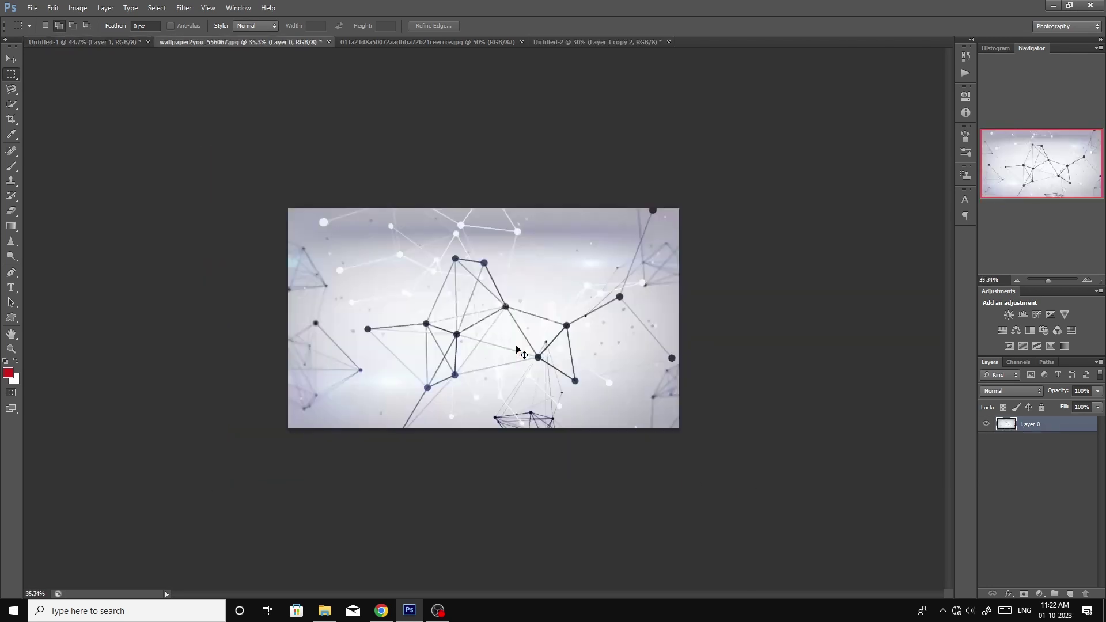
{"action": "key", "text": "ctrl+Tab"}
{"action": "key", "text": "ctrl+Tab"}
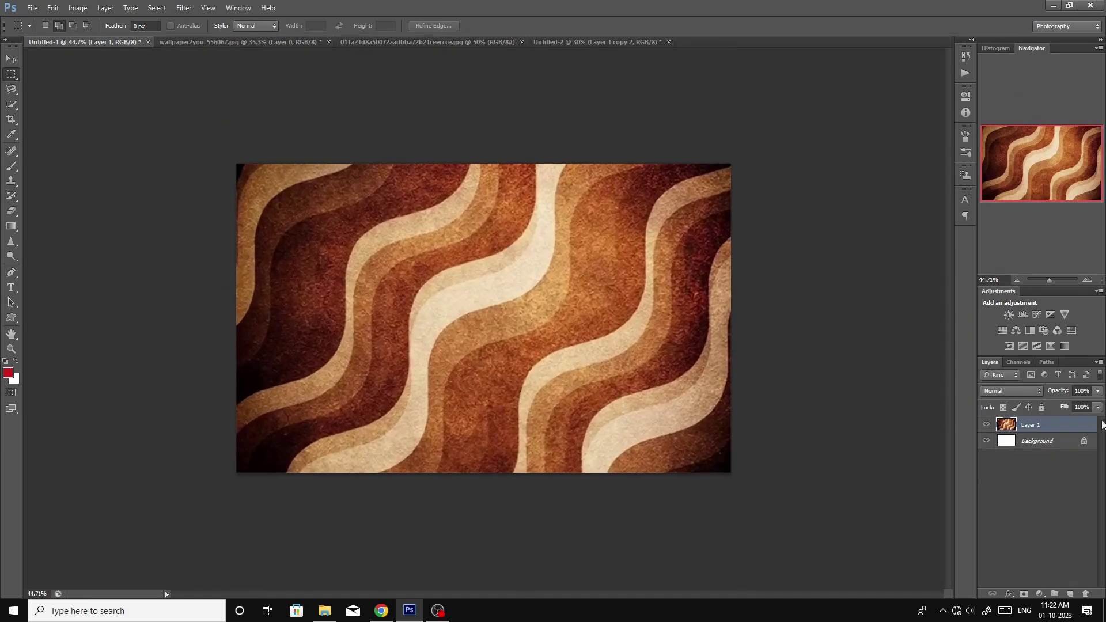
{"action": "left_click", "coordinate": [1018, 442]}
{"action": "key", "text": "Delete"}
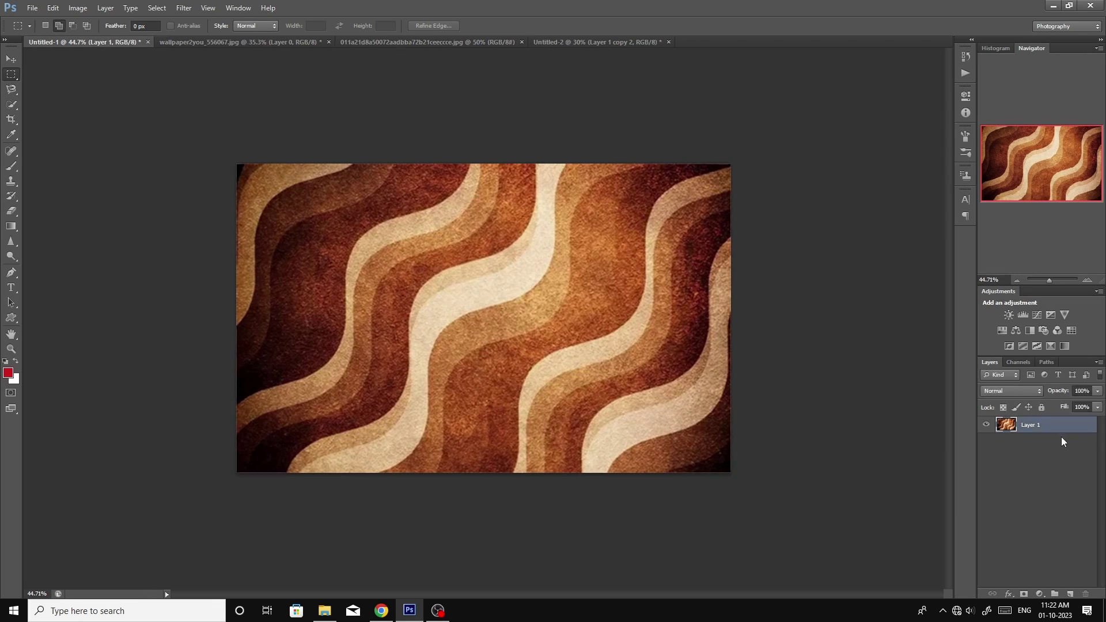
{"action": "left_click", "coordinate": [986, 428]}
Enlarge the canvas size to 50 by 50 inches
{"action": "key", "text": "ctrl+alt+c"}
{"action": "type", "text": "50"}
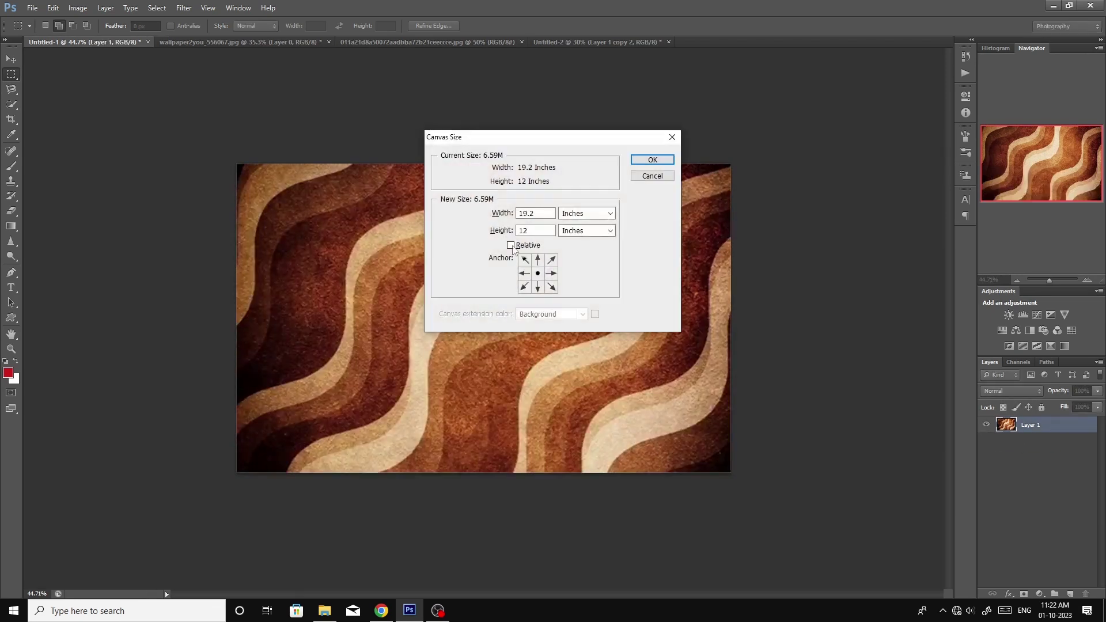
{"action": "left_click", "coordinate": [494, 215]}
{"action": "type", "text": "0"}
{"action": "key", "text": "Return"}
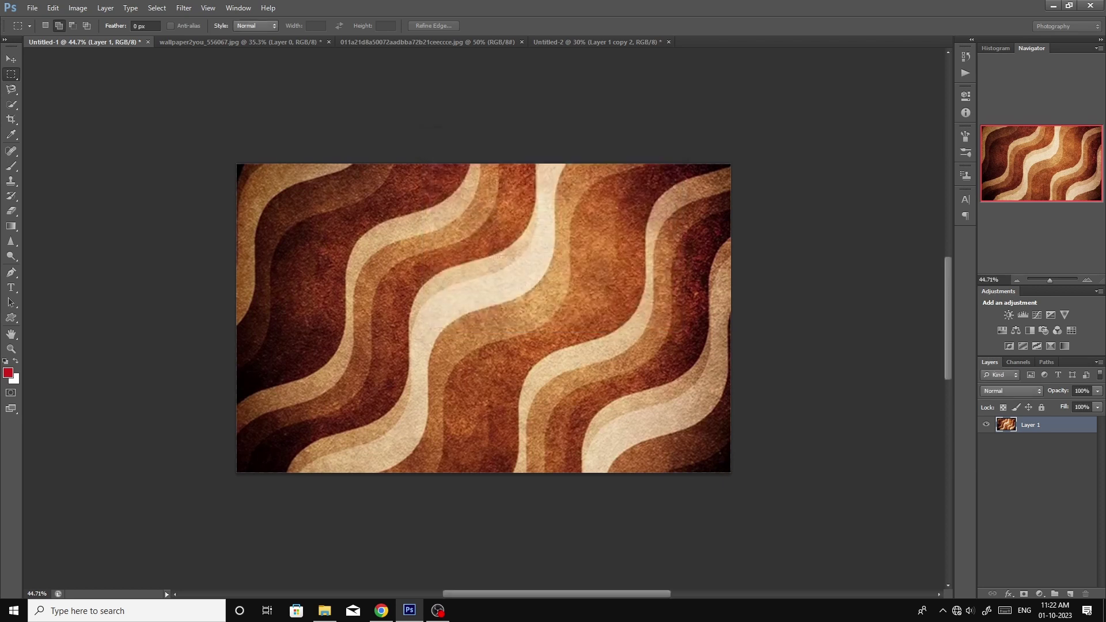
{"action": "scroll", "coordinate": [493, 428], "scroll_direction": "down", "scroll_amount": 3}
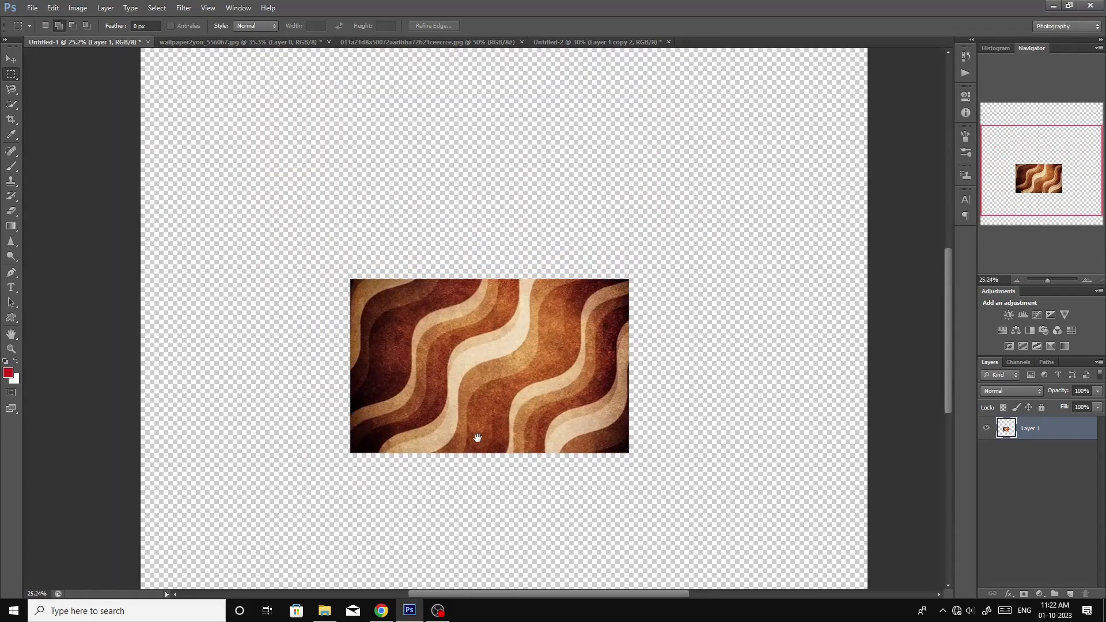
Clear the unfinished pen path and zoom out to view the whole canvas
{"action": "key", "text": "p"}
{"action": "scroll", "coordinate": [517, 464], "scroll_direction": "up", "scroll_amount": 5}
{"action": "scroll", "coordinate": [847, 462], "scroll_direction": "up", "scroll_amount": 1}
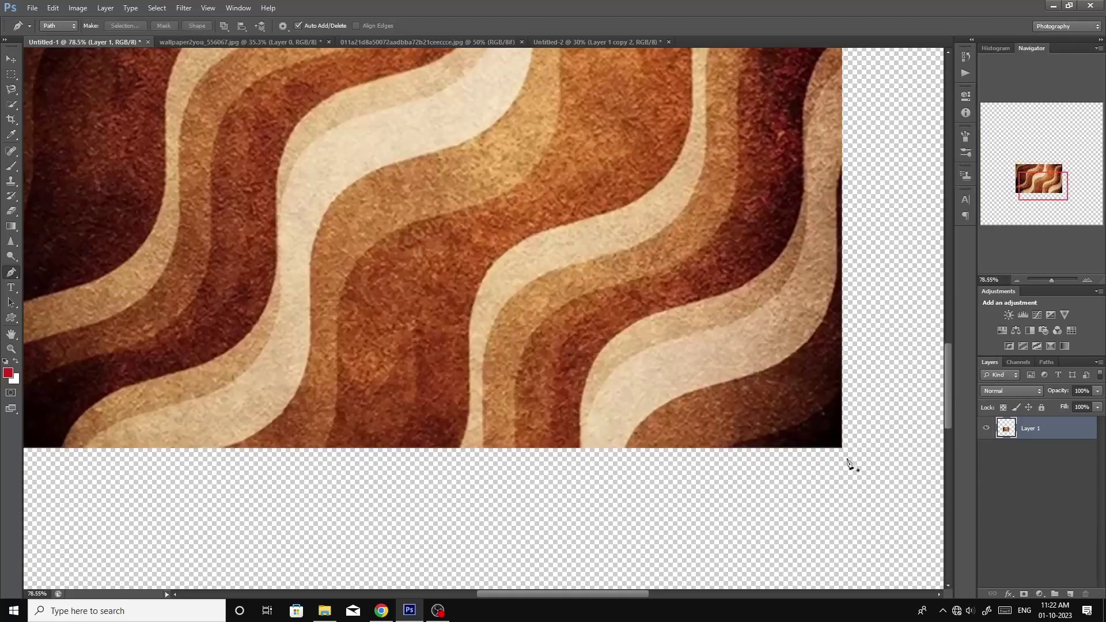
{"action": "scroll", "coordinate": [842, 455], "scroll_direction": "up", "scroll_amount": 2}
{"action": "scroll", "coordinate": [852, 457], "scroll_direction": "up", "scroll_amount": 2}
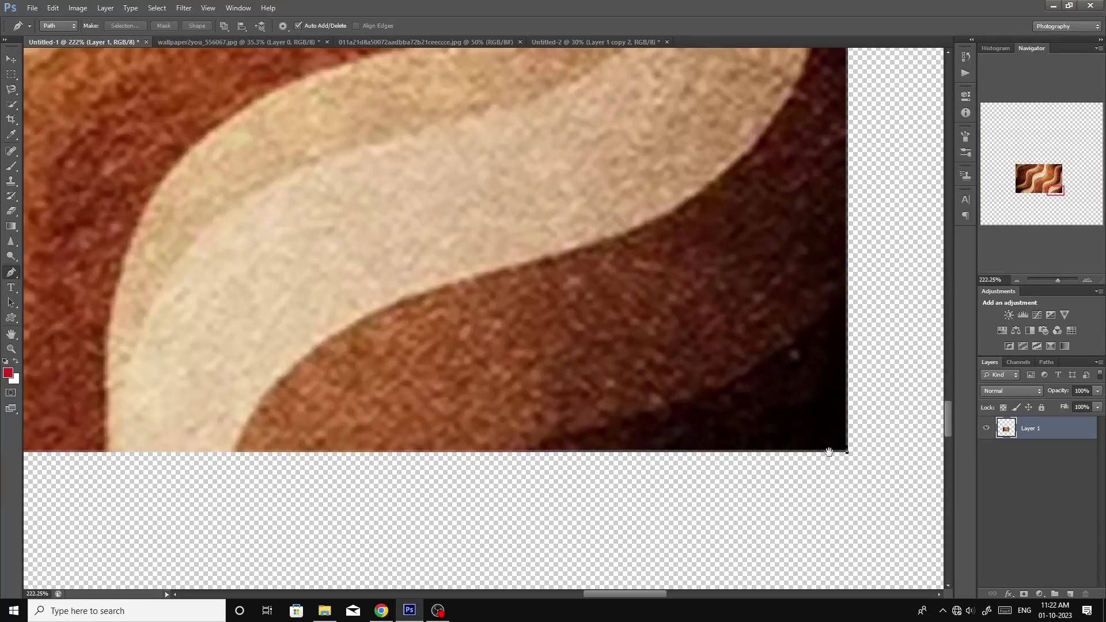
{"action": "scroll", "coordinate": [828, 452], "scroll_direction": "down", "scroll_amount": 3}
{"action": "scroll", "coordinate": [778, 448], "scroll_direction": "down", "scroll_amount": 6}
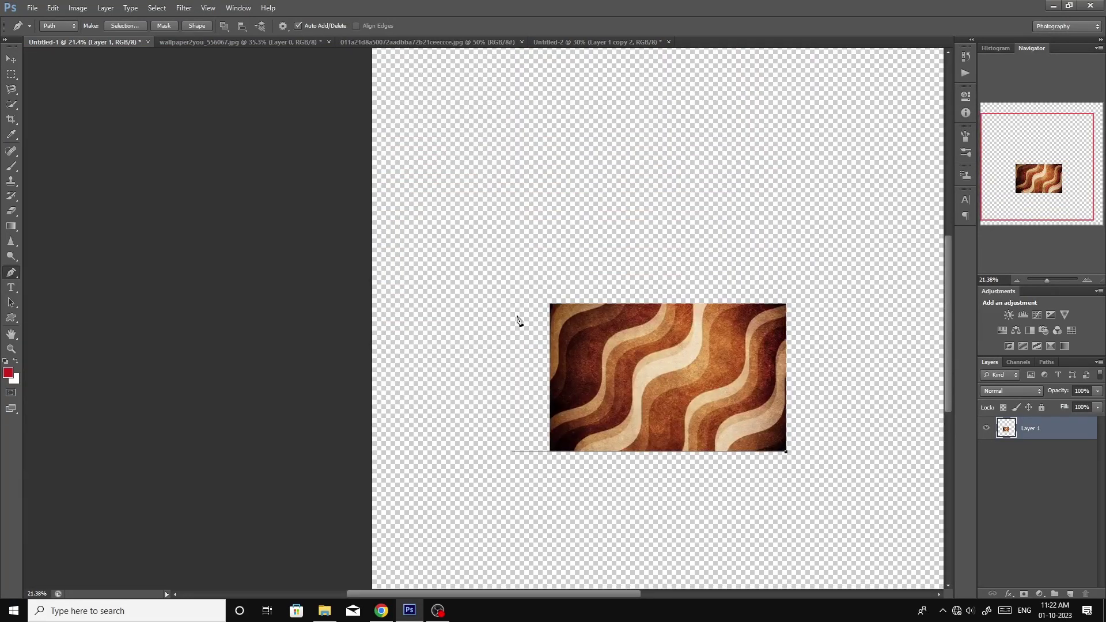
{"action": "key", "text": "Escape"}
{"action": "scroll", "coordinate": [693, 420], "scroll_direction": "up", "scroll_amount": 2}
{"action": "scroll", "coordinate": [672, 432], "scroll_direction": "up", "scroll_amount": 1}
{"action": "scroll", "coordinate": [599, 409], "scroll_direction": "up", "scroll_amount": 1}
{"action": "scroll", "coordinate": [513, 452], "scroll_direction": "down", "scroll_amount": 3}
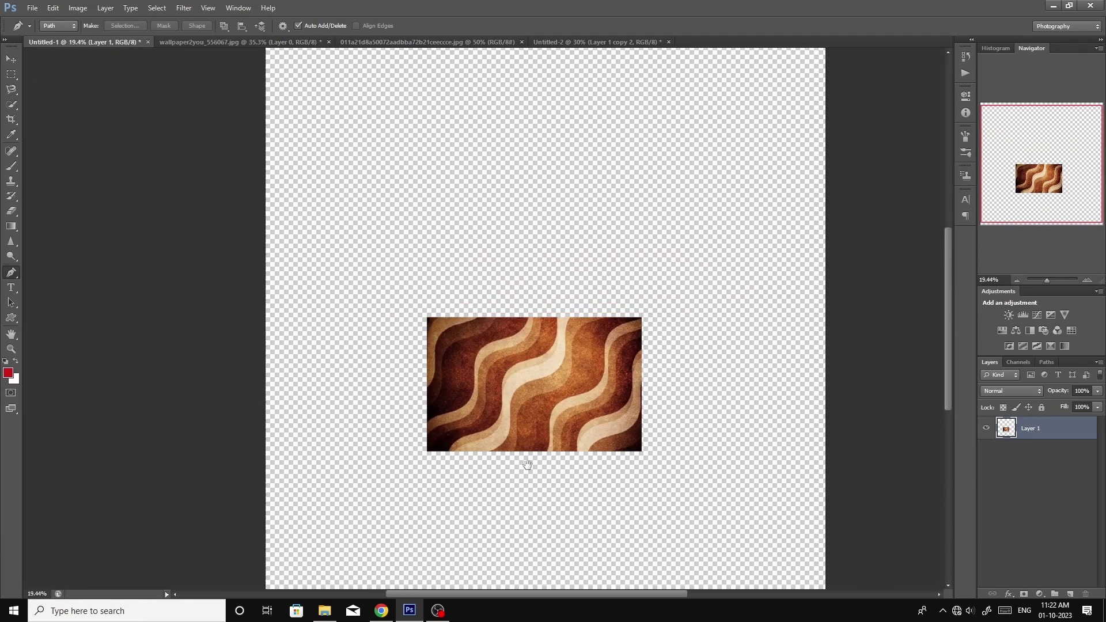
Duplicate the wave layer, copy a square marquee selection to Layer 2, and hide the originals
{"action": "key", "text": "ctrl+j"}
{"action": "key", "text": "ctrl+t"}
{"action": "scroll", "coordinate": [541, 391], "scroll_direction": "up", "scroll_amount": 2}
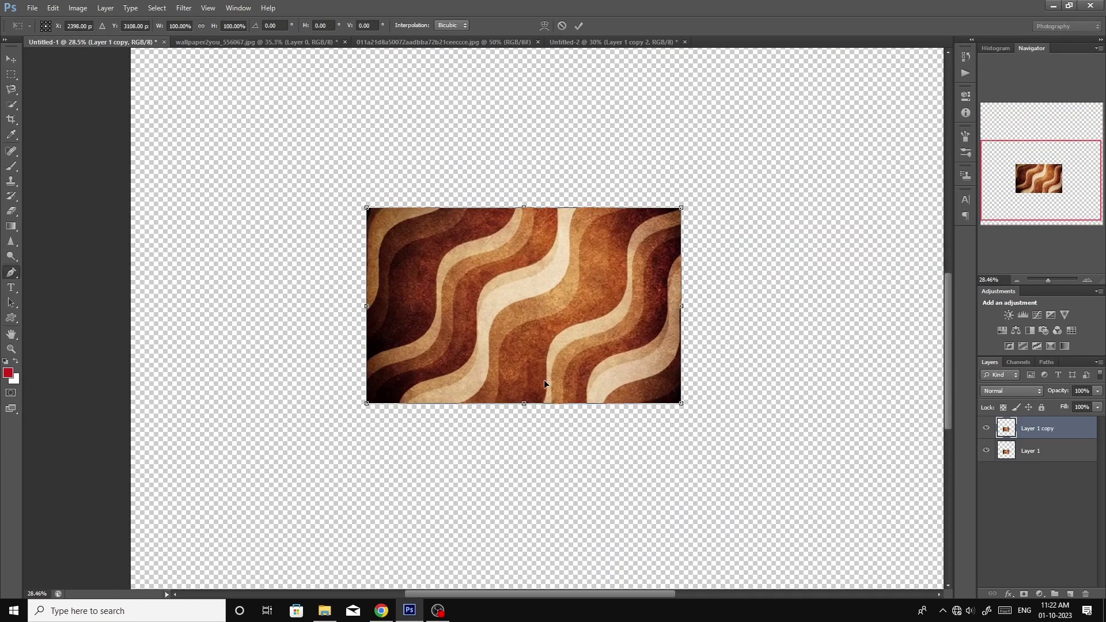
{"action": "key", "text": "Return"}
{"action": "key", "text": "m"}
{"action": "left_click_drag", "start_coordinate": [390, 237], "coordinate": [574, 390]}
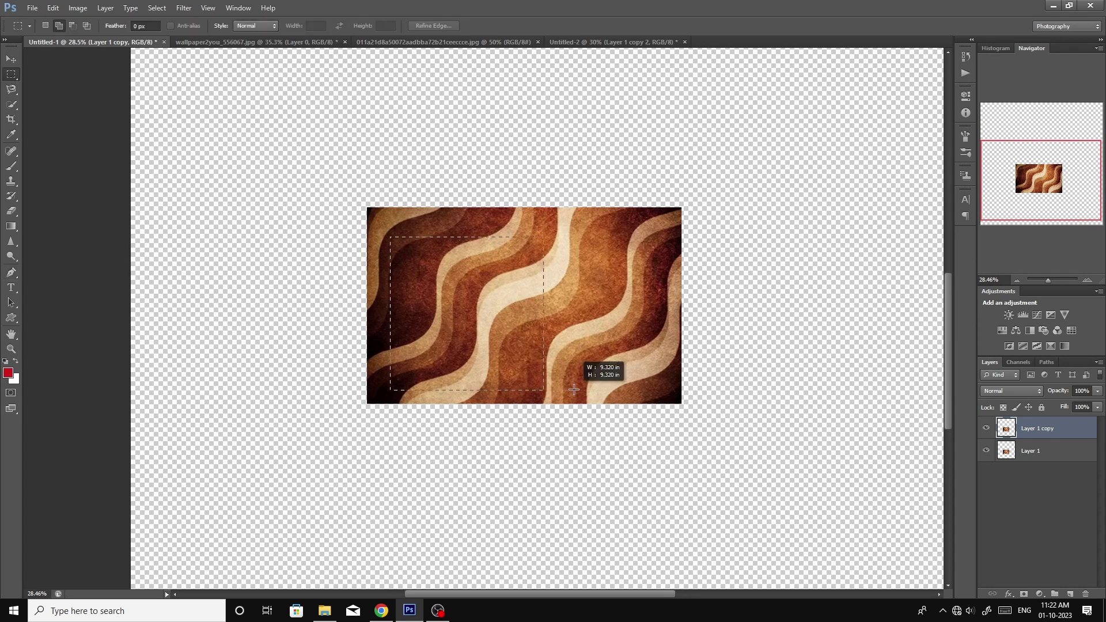
{"action": "key", "text": "ctrl+j"}
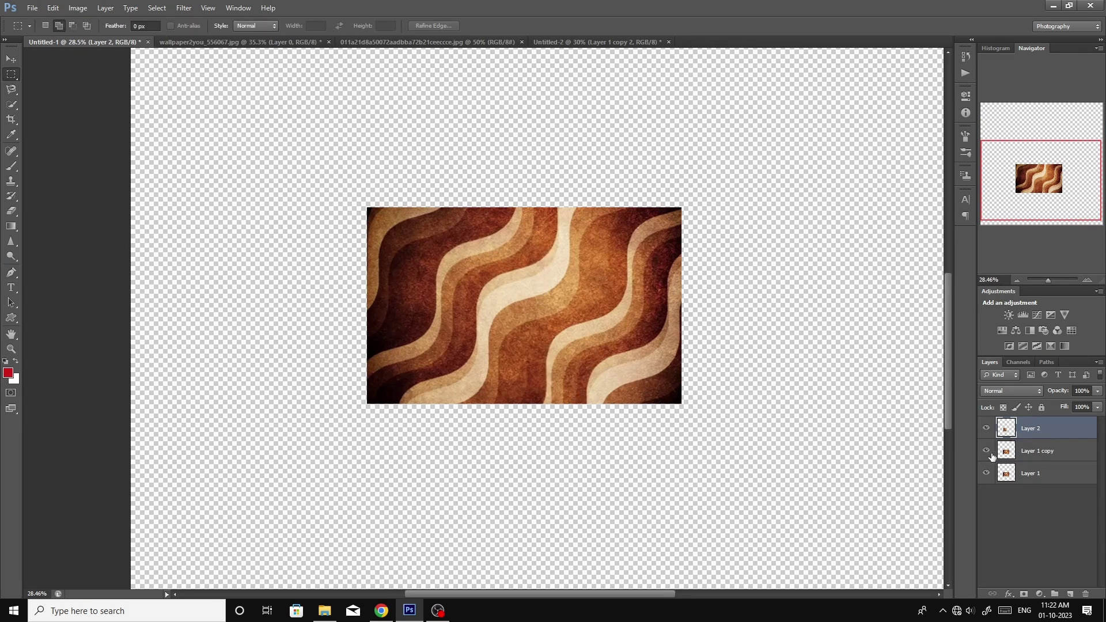
{"action": "left_click", "coordinate": [986, 473]}
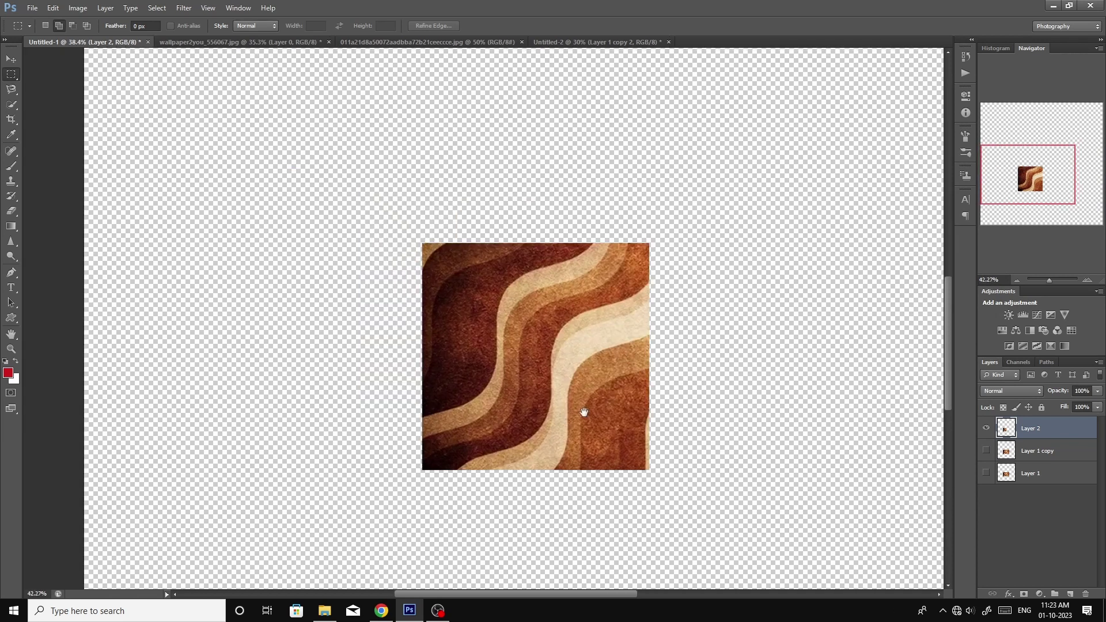
{"action": "scroll", "coordinate": [552, 408], "scroll_direction": "up", "scroll_amount": 1}
Add a horizontally flipped copy of the square beside the original
{"action": "key", "text": "ctrl+j"}
{"action": "key", "text": "ctrl+t"}
{"action": "right_click", "coordinate": [521, 400]}
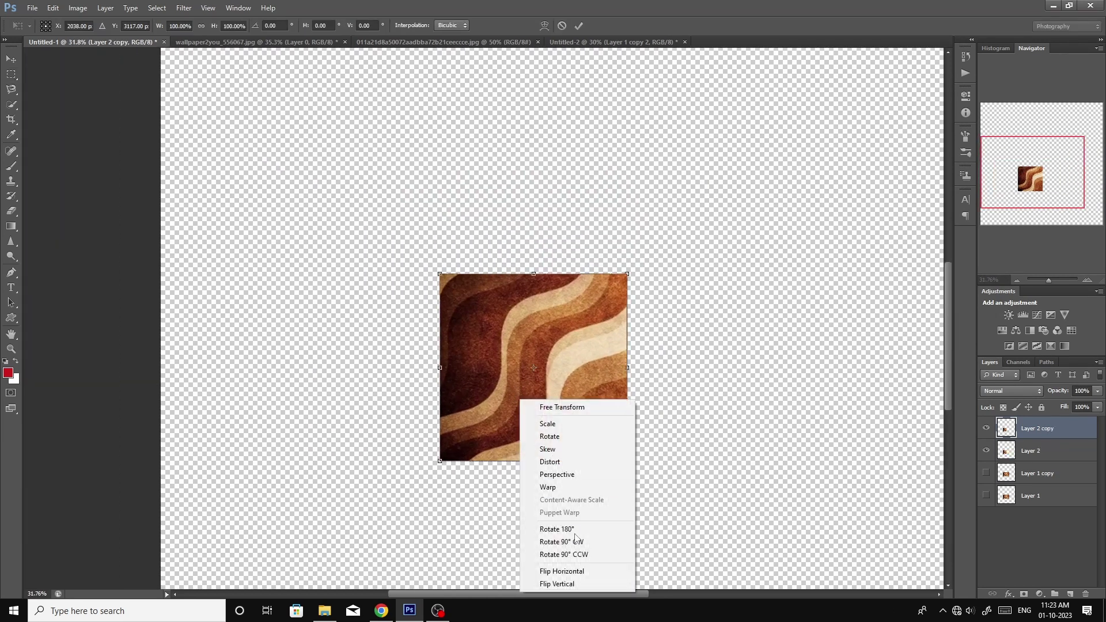
{"action": "left_click", "coordinate": [573, 564]}
{"action": "left_click_drag", "start_coordinate": [500, 441], "coordinate": [687, 437]}
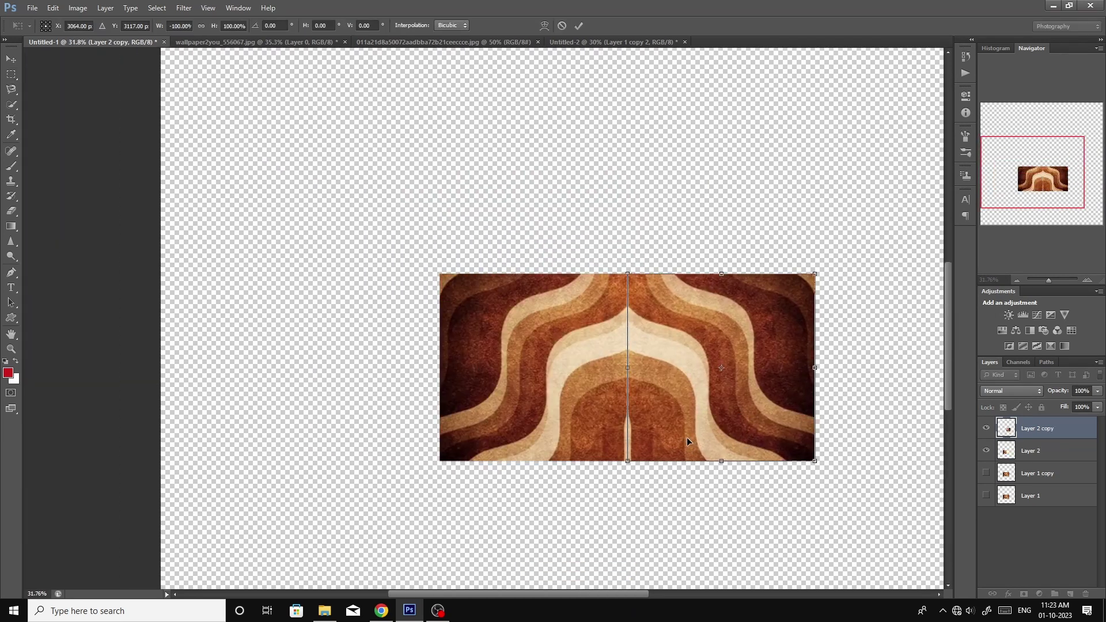
{"action": "key", "text": "Return"}
Add a vertically flipped copy below and merge it down into Layer 2
{"action": "key", "text": "ctrl+t"}
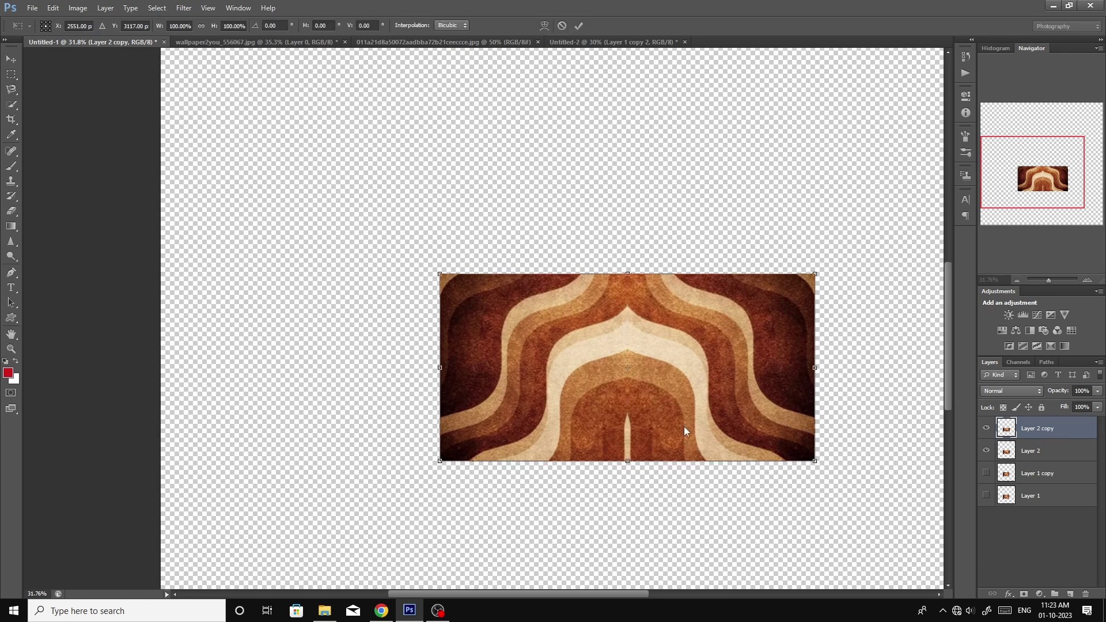
{"action": "right_click", "coordinate": [685, 431]}
{"action": "left_click", "coordinate": [720, 417]}
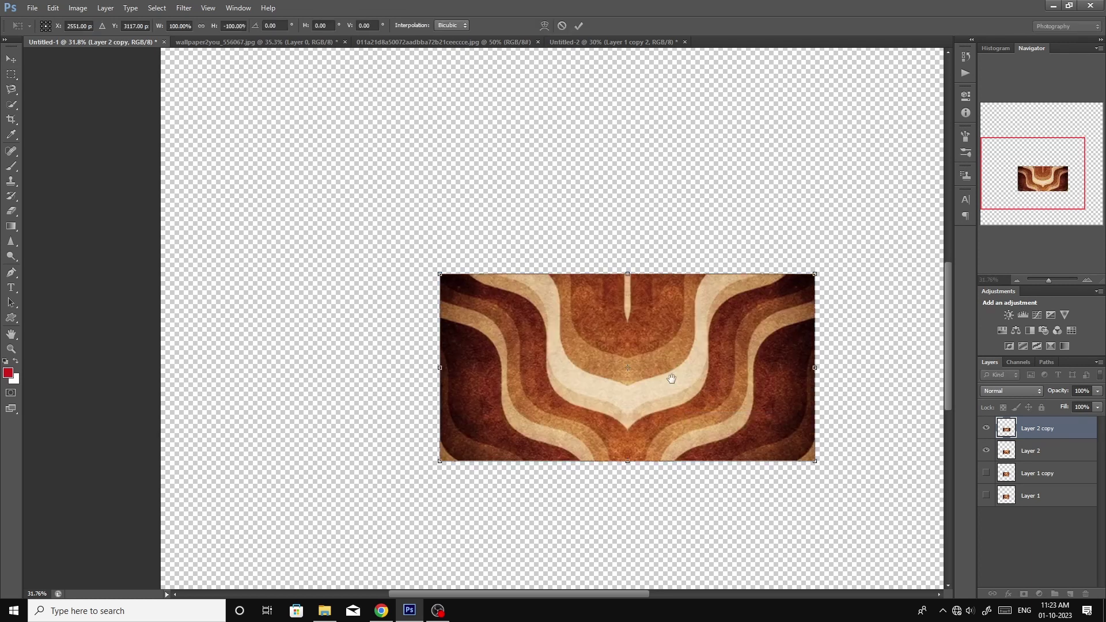
{"action": "mouse_move", "coordinate": [676, 405]}
{"action": "left_mouse_down"}
{"action": "mouse_move", "coordinate": [655, 458]}
{"action": "mouse_move", "coordinate": [650, 423]}
{"action": "left_mouse_up"}
{"action": "key", "text": "Return"}
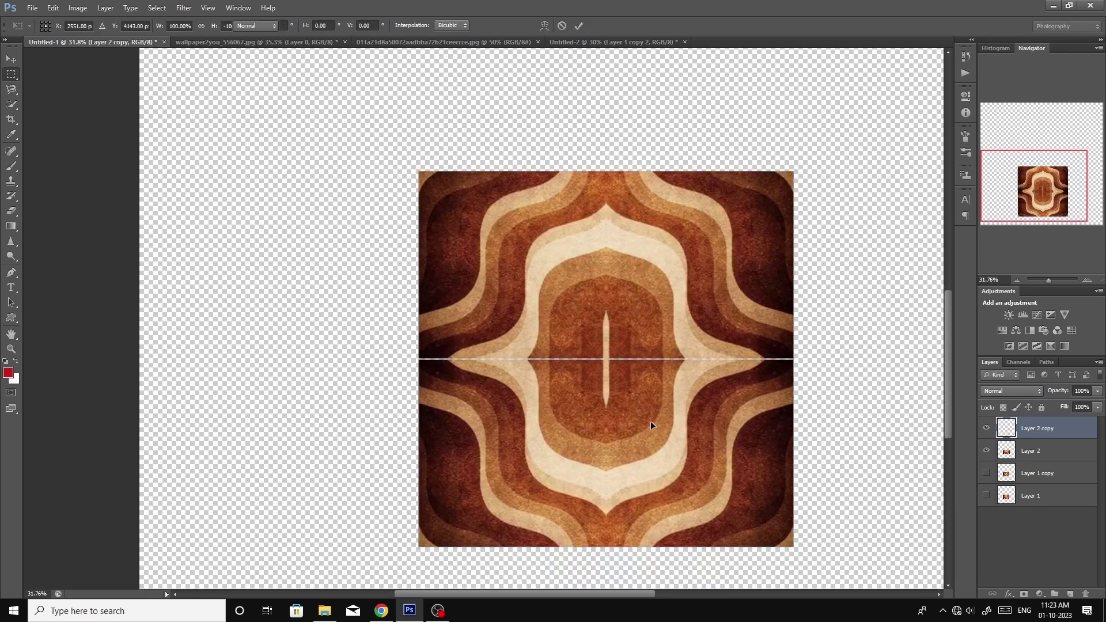
{"action": "scroll", "coordinate": [651, 421], "scroll_direction": "up", "scroll_amount": 2}
{"action": "scroll", "coordinate": [568, 370], "scroll_direction": "down", "scroll_amount": 2}
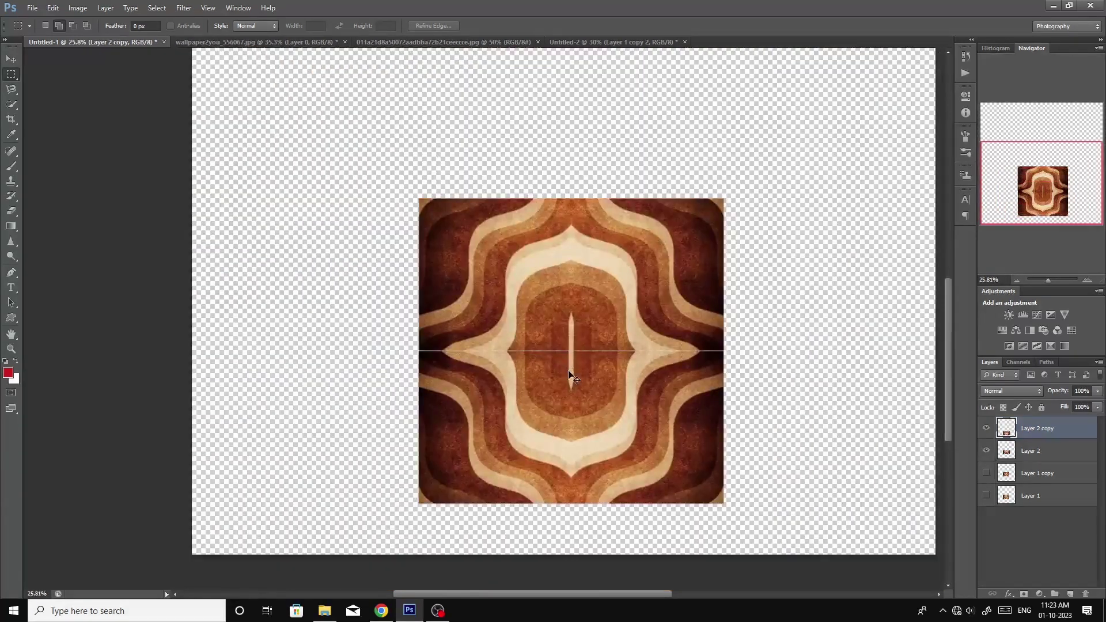
{"action": "key", "text": "ctrl+e"}
{"action": "scroll", "coordinate": [569, 375], "scroll_direction": "down", "scroll_amount": 2}
Move the tile to the top-left corner, place a copy beside it, and merge them
{"action": "key", "text": "ctrl+t"}
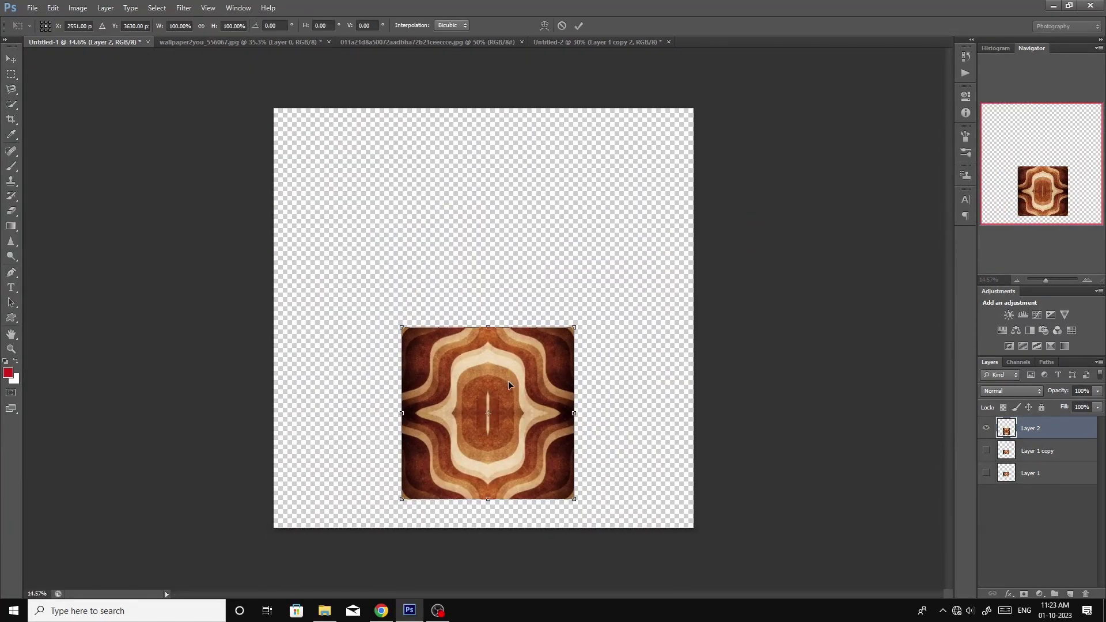
{"action": "left_click_drag", "start_coordinate": [537, 414], "coordinate": [420, 234]}
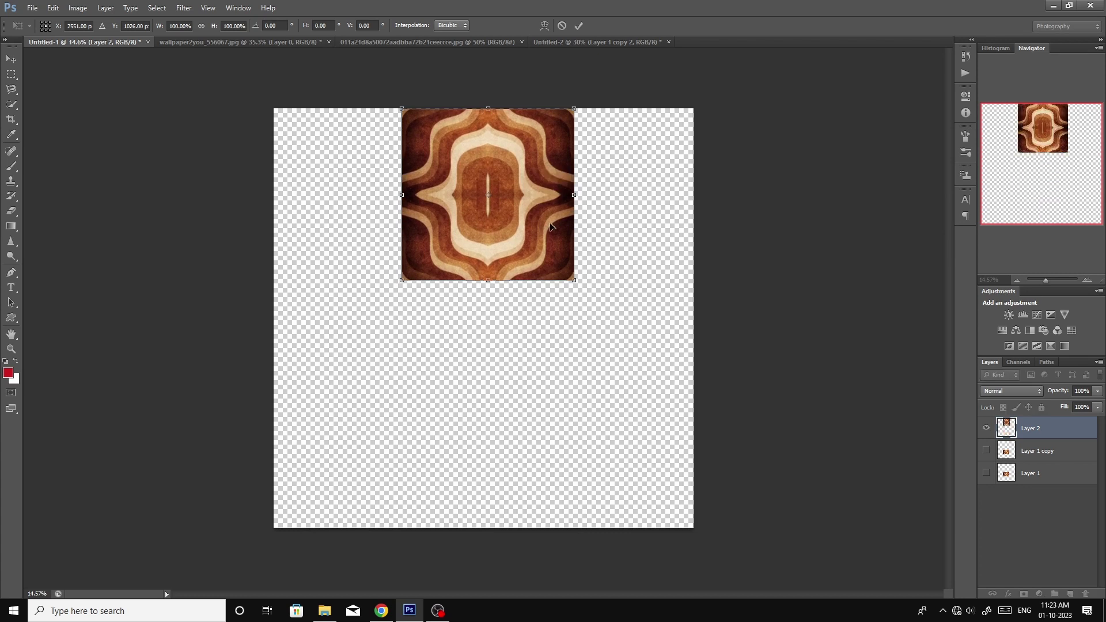
{"action": "key", "text": "Return"}
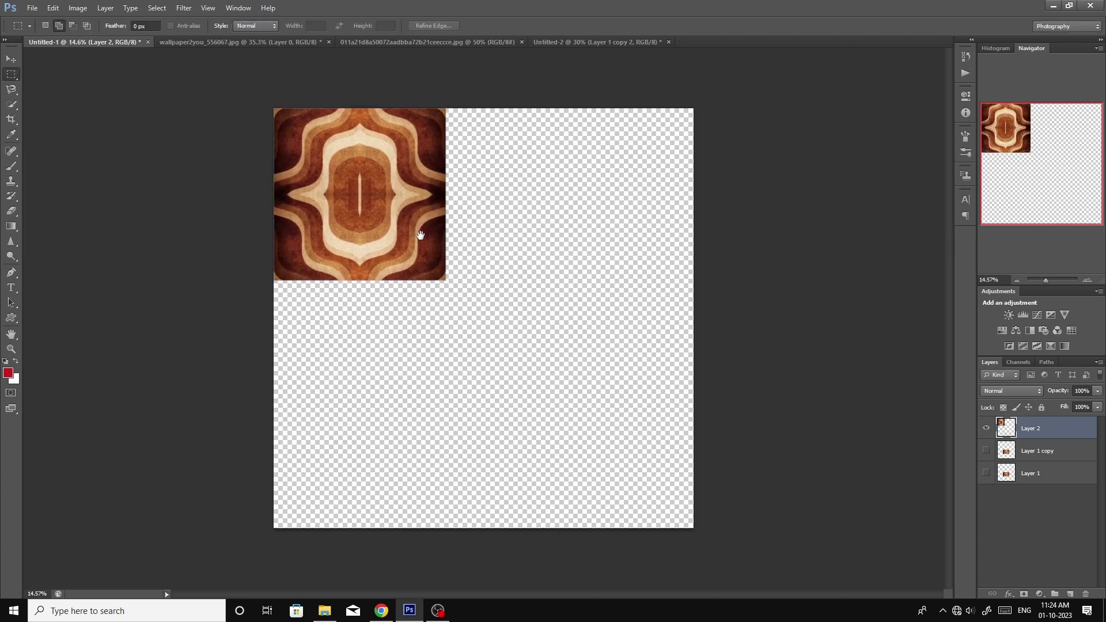
{"action": "key", "text": "ctrl+j"}
{"action": "key", "text": "ctrl+t"}
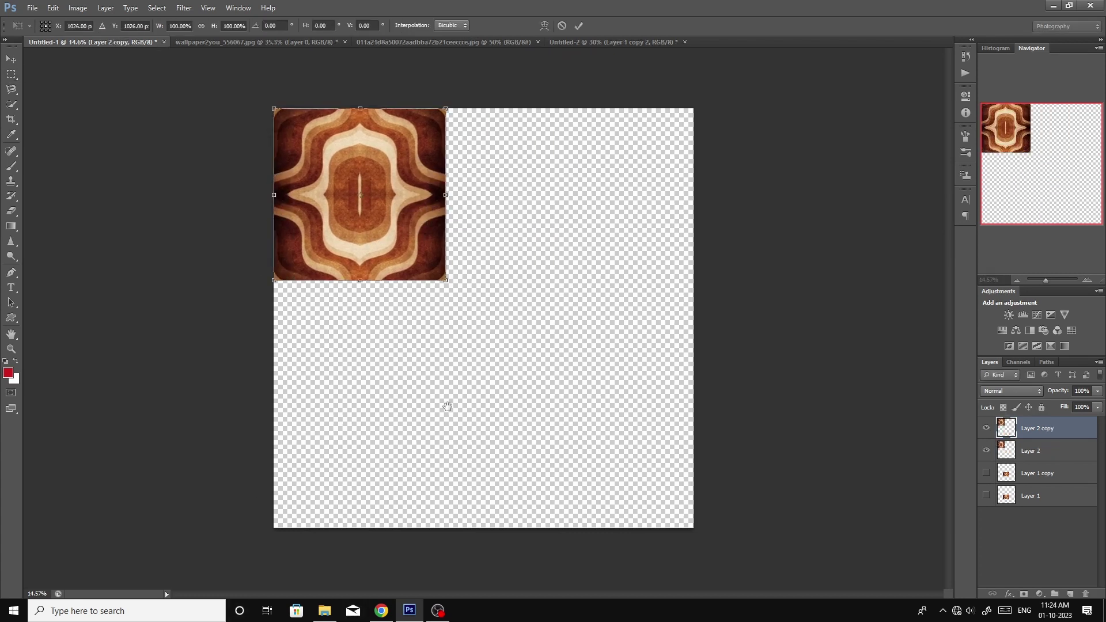
{"action": "mouse_move", "coordinate": [343, 248]}
{"action": "left_mouse_down"}
{"action": "mouse_move", "coordinate": [547, 248]}
{"action": "mouse_move", "coordinate": [516, 246]}
{"action": "mouse_move", "coordinate": [517, 237]}
{"action": "left_mouse_up"}
{"action": "key", "text": "Return"}
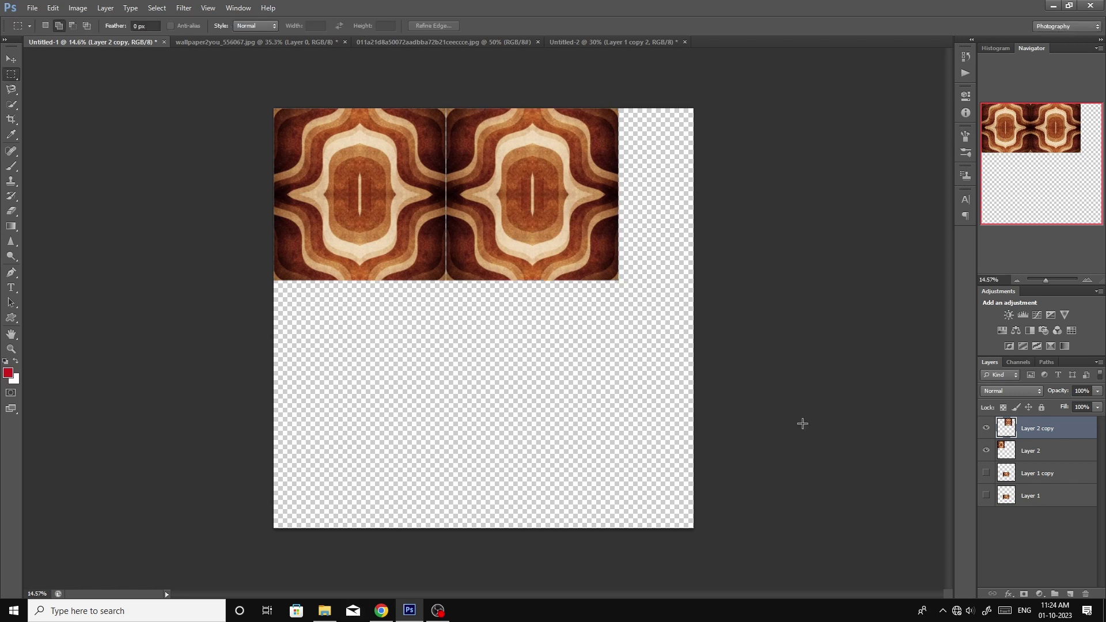
{"action": "key", "text": "ctrl+e"}
Place a copy of the tile row below the first and merge the rows
{"action": "scroll", "coordinate": [519, 248], "scroll_direction": "up", "scroll_amount": 2}
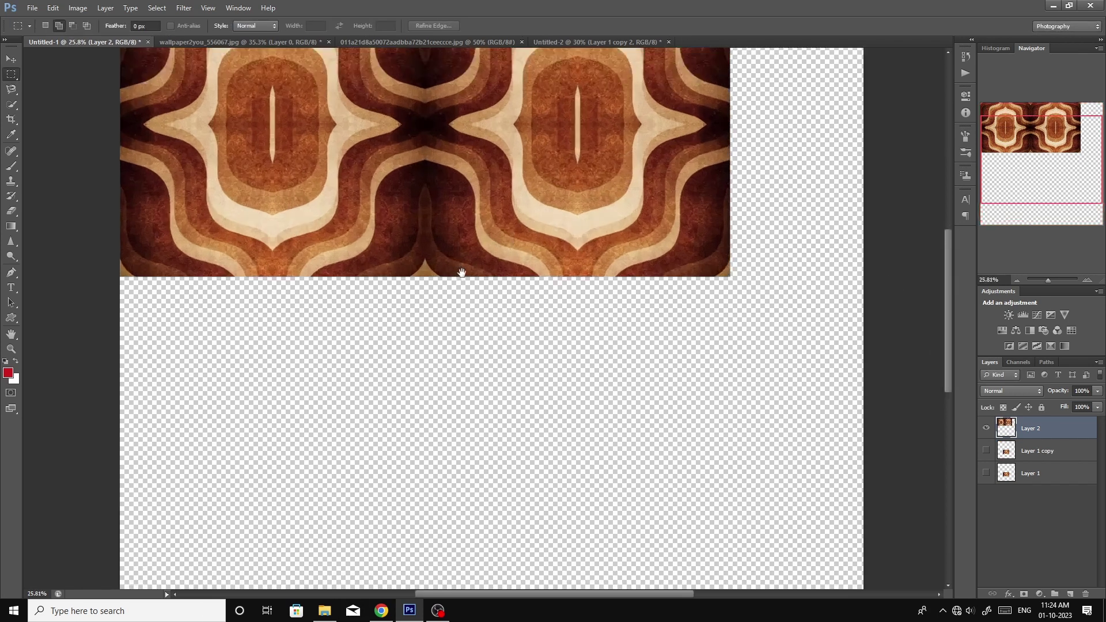
{"action": "scroll", "coordinate": [459, 271], "scroll_direction": "down", "scroll_amount": 3}
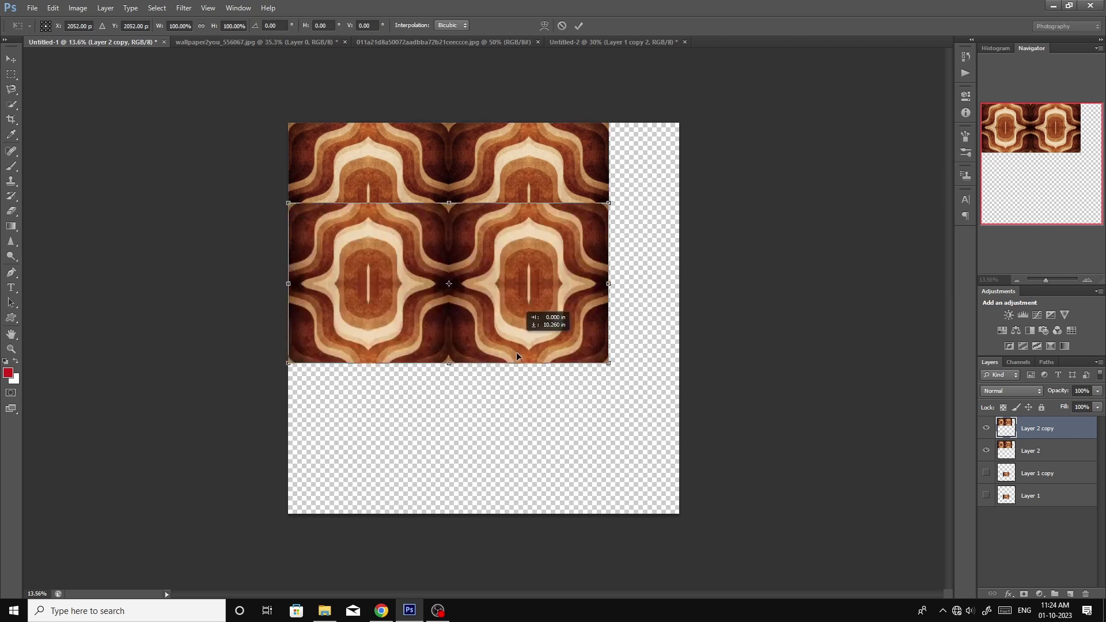
{"action": "left_click_drag", "start_coordinate": [483, 286], "coordinate": [516, 361]}
{"action": "key", "text": "ctrl+t"}
{"action": "key", "text": "Return"}
{"action": "scroll", "coordinate": [516, 355], "scroll_direction": "up", "scroll_amount": 3}
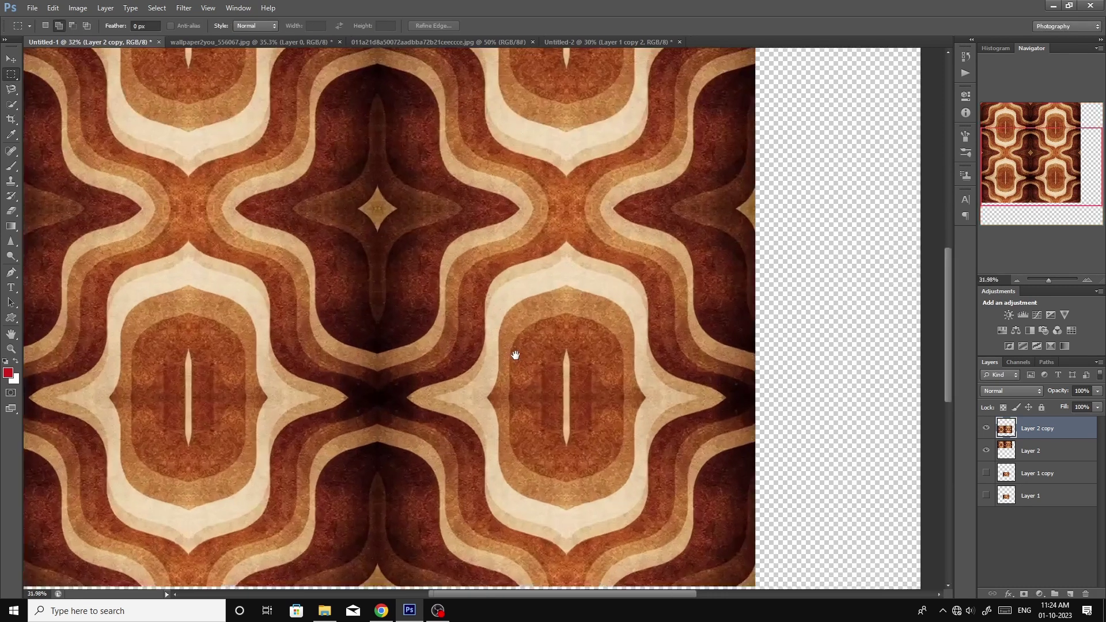
{"action": "scroll", "coordinate": [513, 358], "scroll_direction": "down", "scroll_amount": 3}
{"action": "scroll", "coordinate": [507, 363], "scroll_direction": "down", "scroll_amount": 3}
{"action": "key", "text": "ctrl+e"}
Inspect the tiled pattern, then undo the tiling steps
{"action": "scroll", "coordinate": [505, 367], "scroll_direction": "up", "scroll_amount": 2}
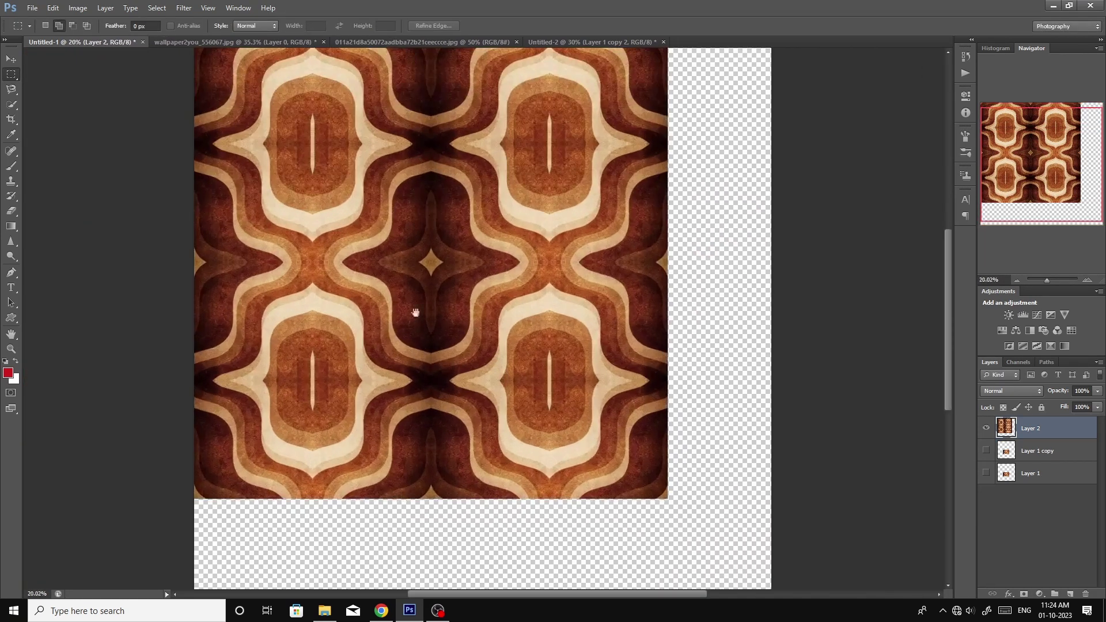
{"action": "left_click_drag", "start_coordinate": [415, 314], "coordinate": [539, 384]}
{"action": "scroll", "coordinate": [539, 383], "scroll_direction": "down", "scroll_amount": 1}
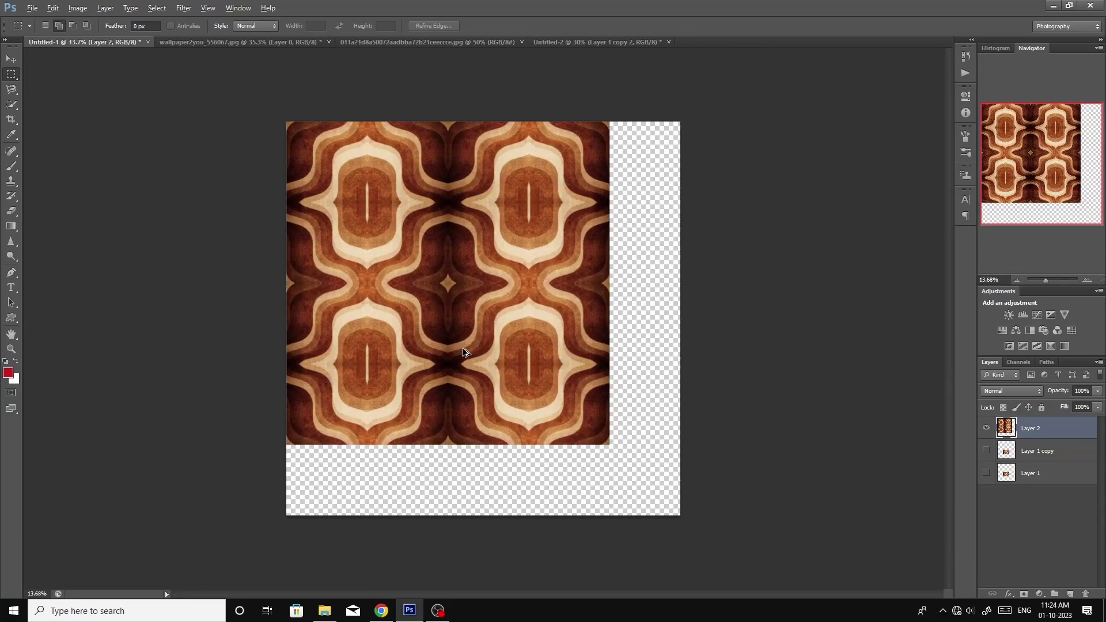
{"action": "key", "text": "ctrl+alt+z"}
{"action": "key", "text": "ctrl+alt+z"}
{"action": "key", "text": "ctrl+alt+z"}
Merge the mirrored copy into the kaleidoscope tile layer
{"action": "scroll", "coordinate": [463, 348], "scroll_direction": "up", "scroll_amount": 2}
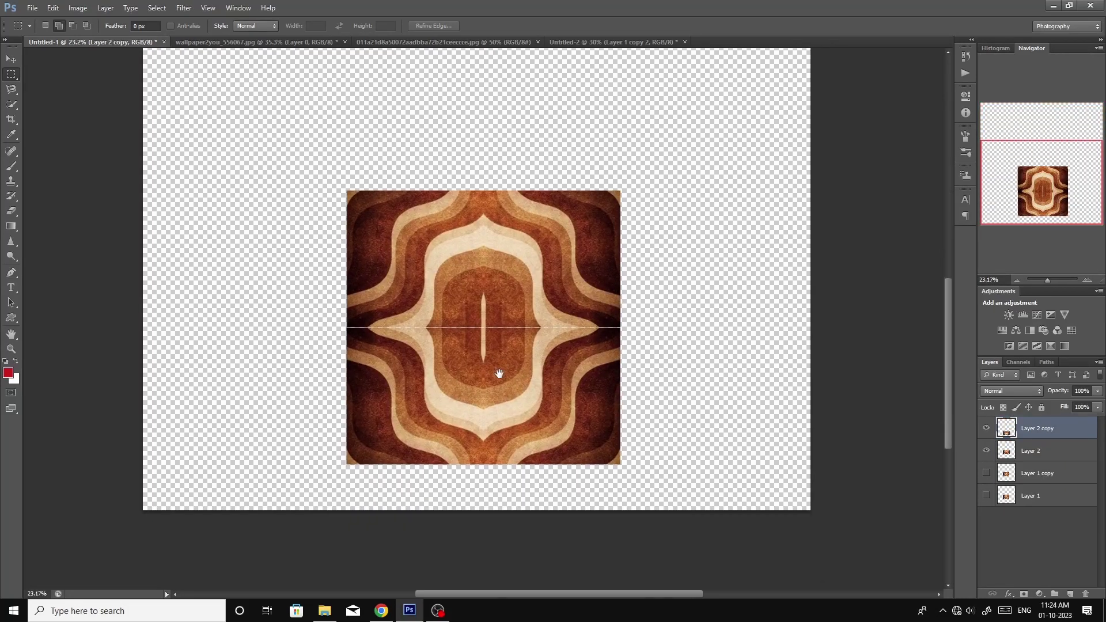
{"action": "key", "text": "ctrl+e"}
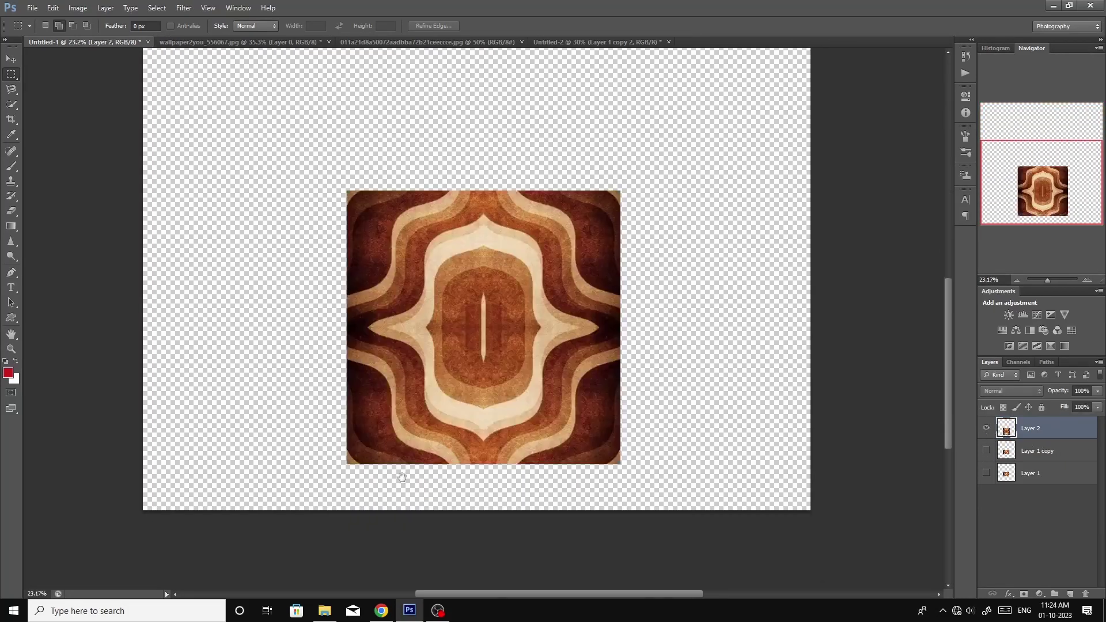
{"action": "scroll", "coordinate": [500, 416], "scroll_direction": "up", "scroll_amount": 2}
{"action": "scroll", "coordinate": [499, 416], "scroll_direction": "down", "scroll_amount": 3}
Delete the tile's upper-right half along a diagonal pen path, then duplicate the remaining triangle
{"action": "key", "text": "p"}
{"action": "scroll", "coordinate": [500, 416], "scroll_direction": "up", "scroll_amount": 3}
{"action": "scroll", "coordinate": [736, 395], "scroll_direction": "up", "scroll_amount": 3}
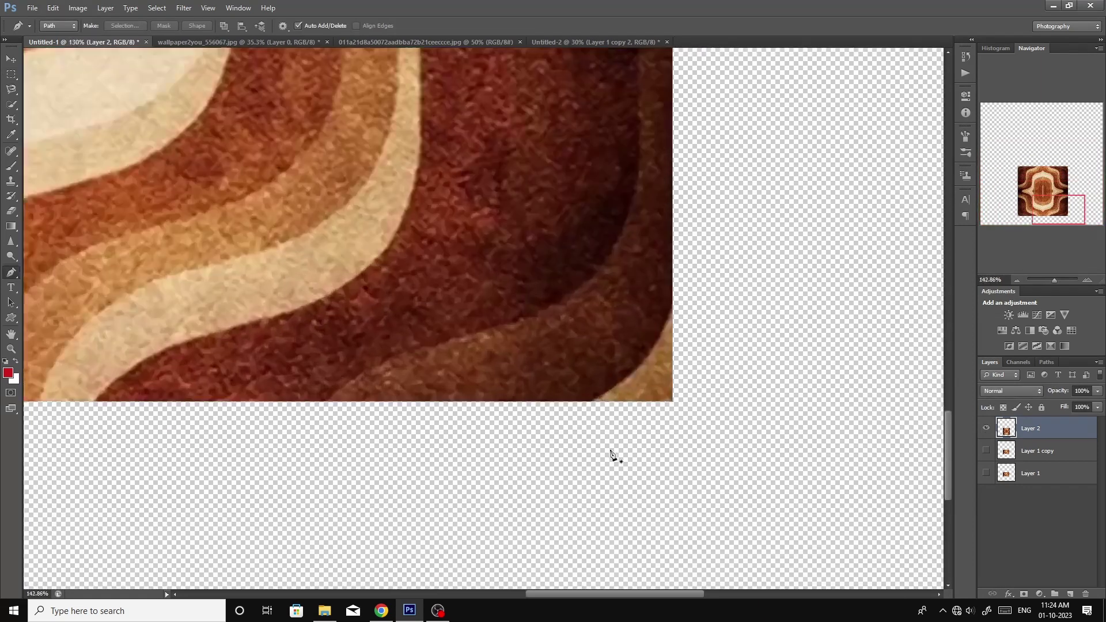
{"action": "scroll", "coordinate": [613, 452], "scroll_direction": "up", "scroll_amount": 3}
{"action": "scroll", "coordinate": [716, 391], "scroll_direction": "up", "scroll_amount": 3}
{"action": "scroll", "coordinate": [699, 427], "scroll_direction": "down", "scroll_amount": 3}
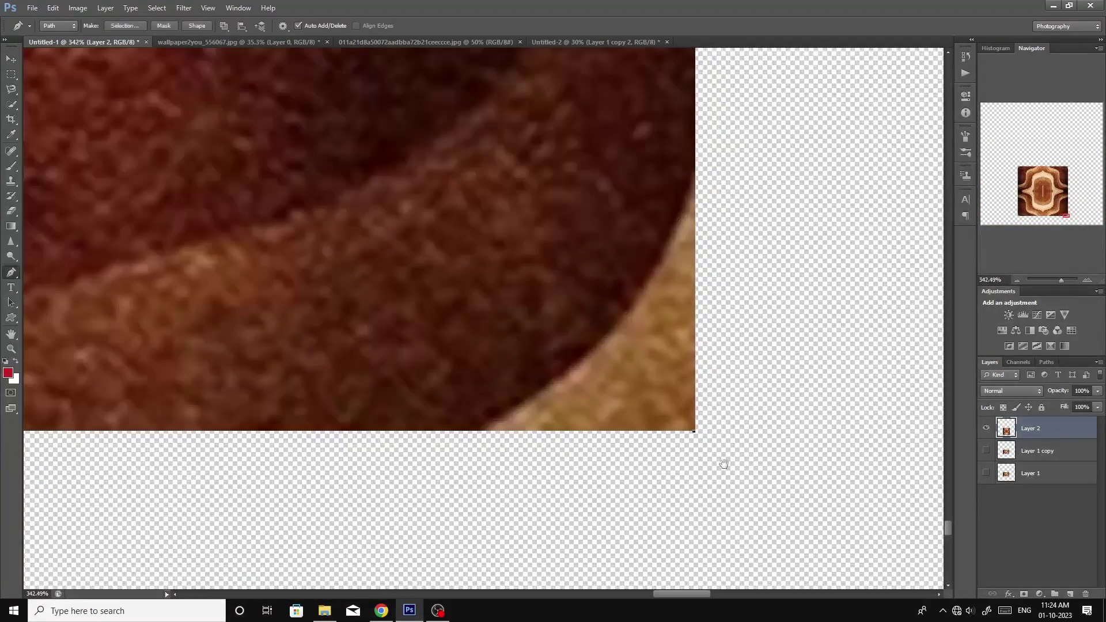
{"action": "scroll", "coordinate": [723, 460], "scroll_direction": "down", "scroll_amount": 3}
{"action": "scroll", "coordinate": [727, 465], "scroll_direction": "down", "scroll_amount": 3}
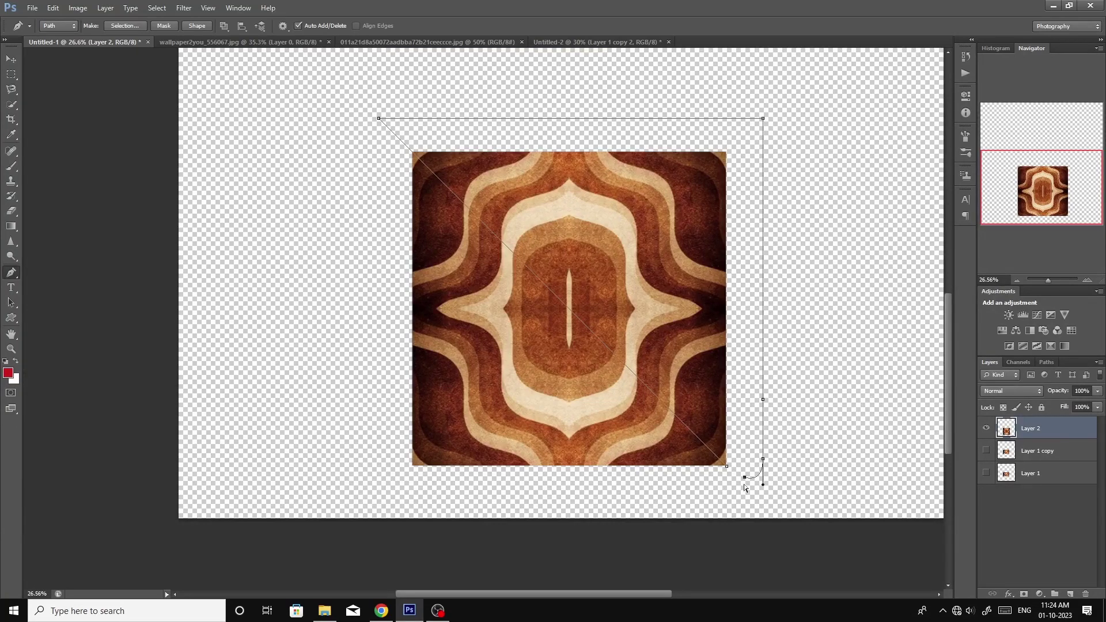
{"action": "key", "text": "ctrl+Return"}
{"action": "key", "text": "Delete"}
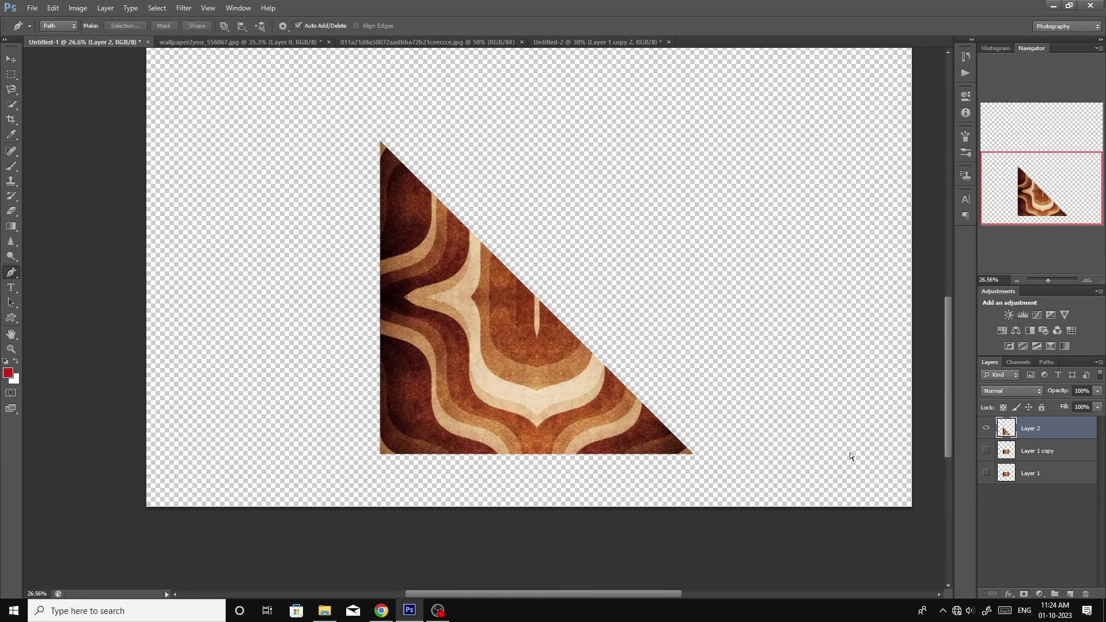
{"action": "key", "text": "ctrl+j"}
Rotate the triangle copy so it fills the empty diagonal half
{"action": "key", "text": "ctrl+t"}
{"action": "right_click", "coordinate": [519, 405]}
{"action": "left_click", "coordinate": [593, 557]}
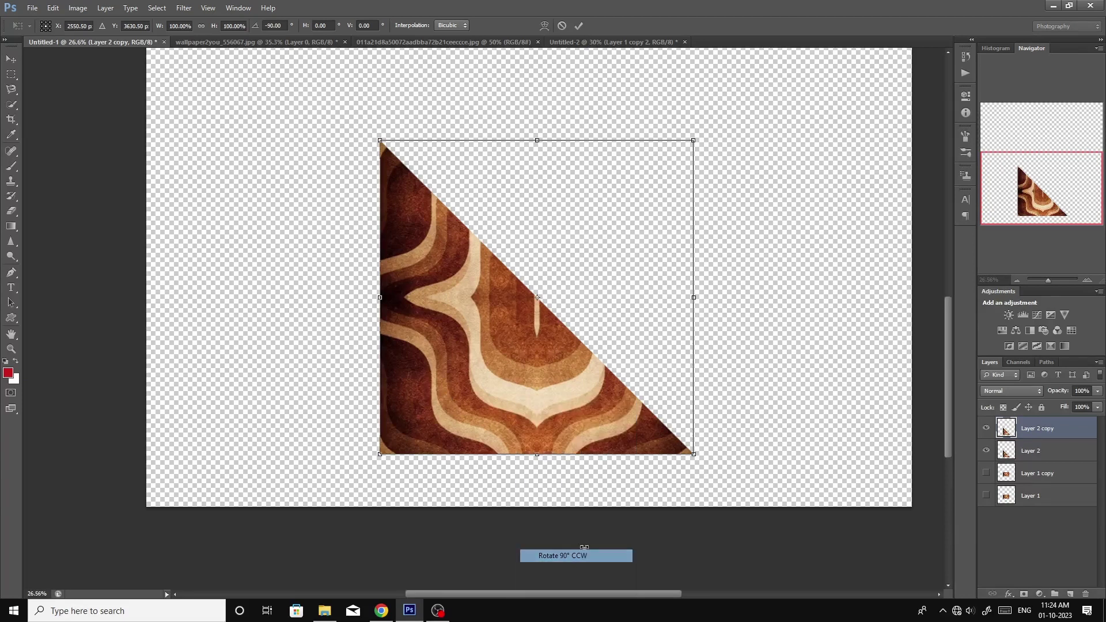
{"action": "right_click", "coordinate": [577, 410]}
{"action": "left_click", "coordinate": [647, 372]}
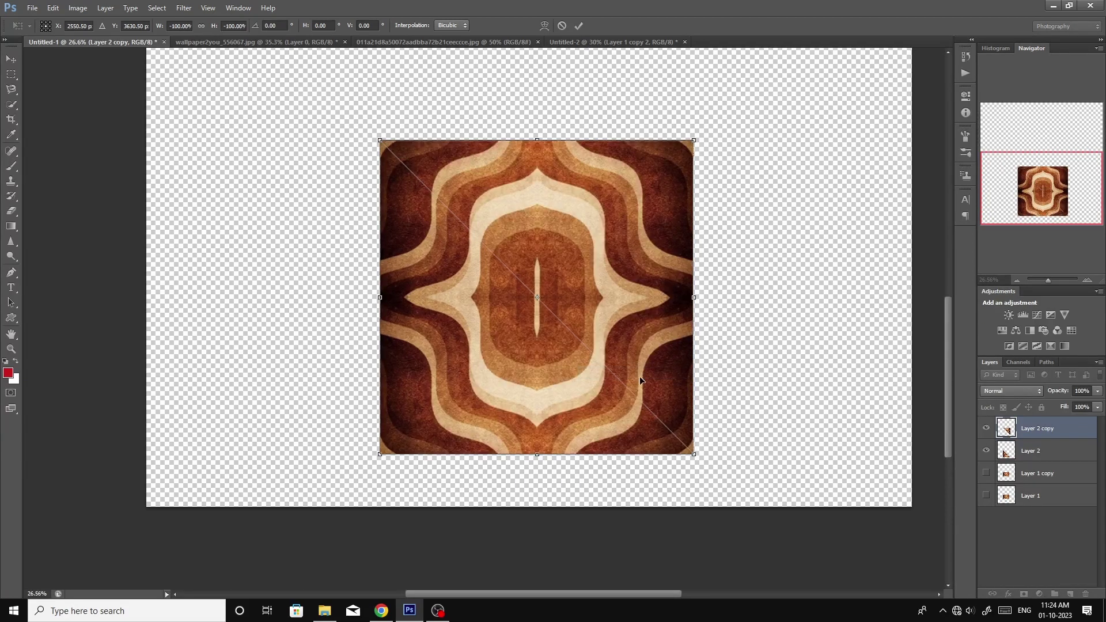
{"action": "key", "text": "Return"}
Merge the rotated triangle copy down into Layer 2
{"action": "key", "text": "p"}
{"action": "scroll", "coordinate": [576, 323], "scroll_direction": "up", "scroll_amount": 8}
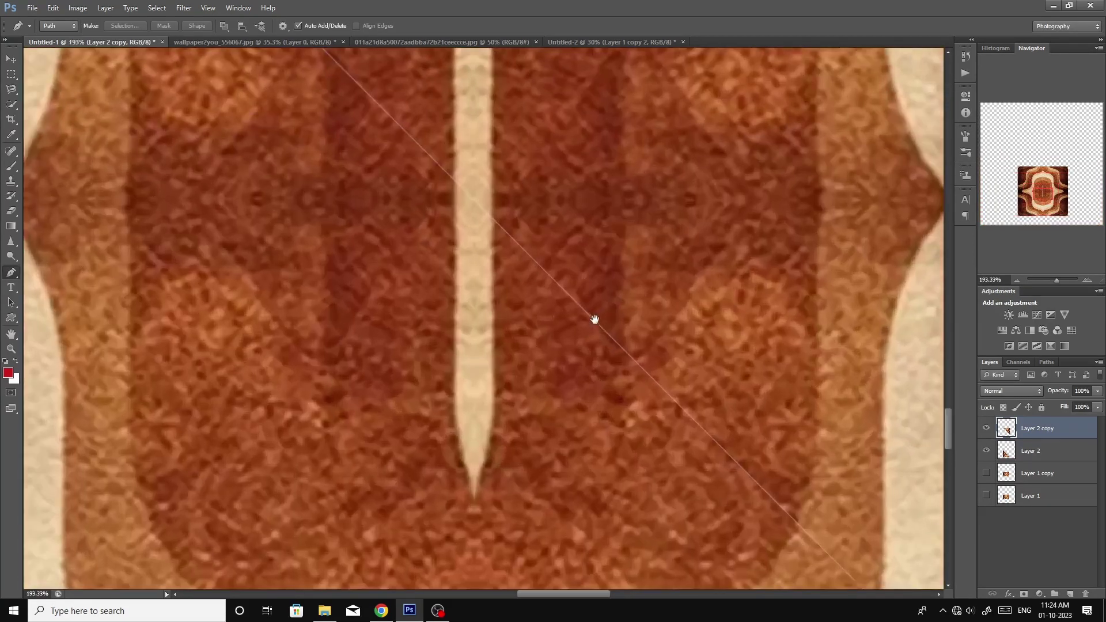
{"action": "scroll", "coordinate": [579, 326], "scroll_direction": "up", "scroll_amount": 3}
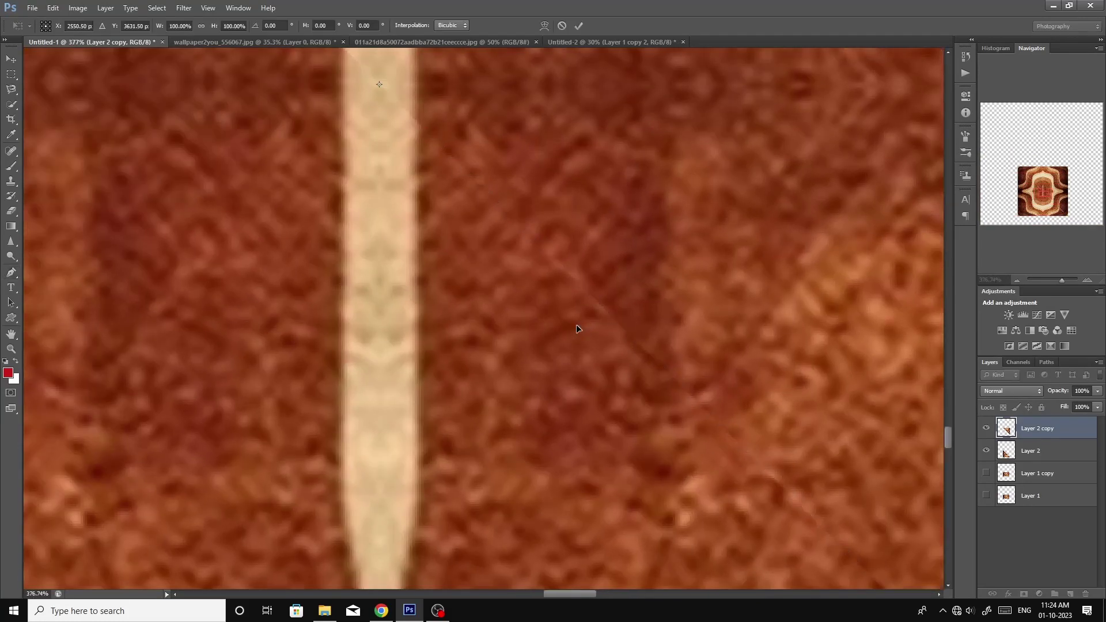
{"action": "scroll", "coordinate": [554, 318], "scroll_direction": "down", "scroll_amount": 6}
{"action": "scroll", "coordinate": [531, 325], "scroll_direction": "down", "scroll_amount": 6}
{"action": "scroll", "coordinate": [531, 316], "scroll_direction": "down", "scroll_amount": 3}
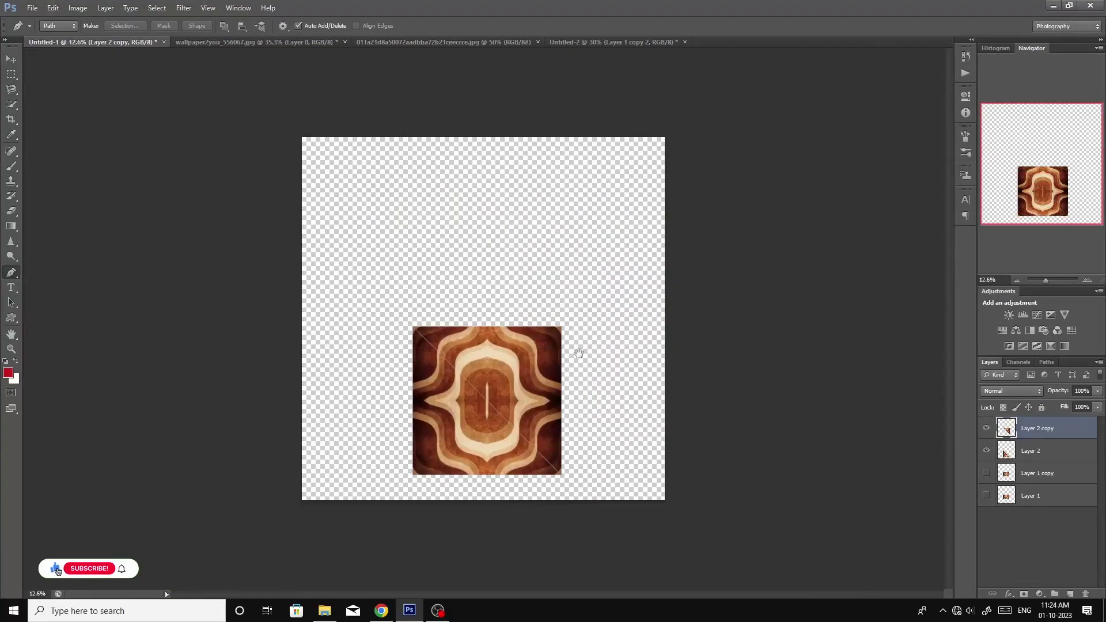
{"action": "key", "text": "ctrl+e"}
Duplicate the brown wave tile, place the copy to its right, and merge them
{"action": "scroll", "coordinate": [475, 411], "scroll_direction": "up", "scroll_amount": 4}
{"action": "key", "text": "ctrl+j"}
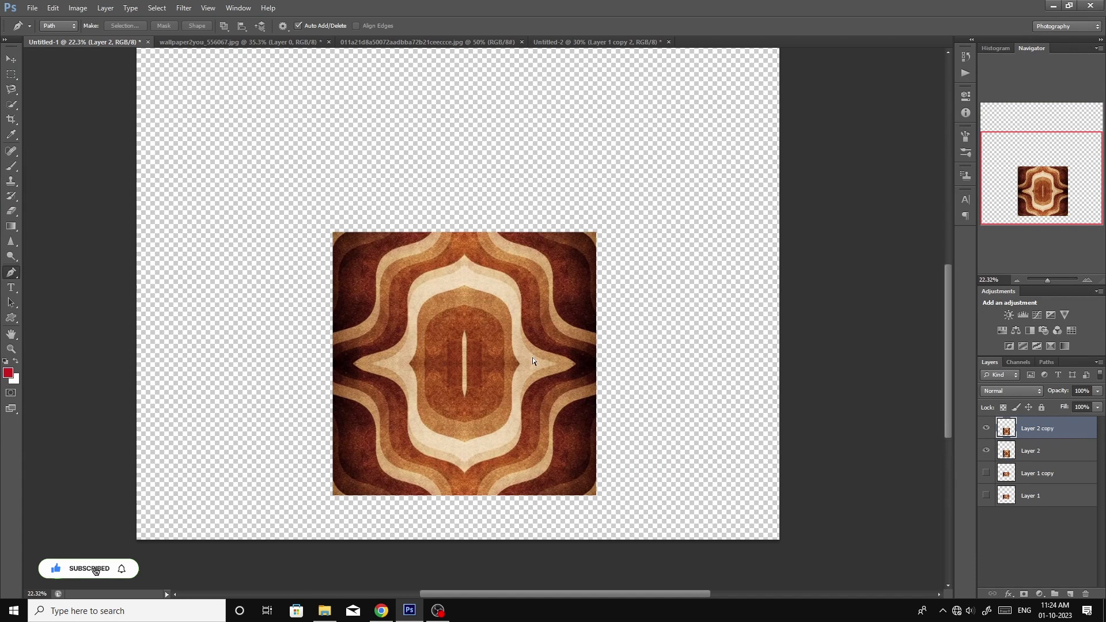
{"action": "key", "text": "ctrl+t"}
{"action": "left_click_drag", "start_coordinate": [510, 433], "coordinate": [738, 422]}
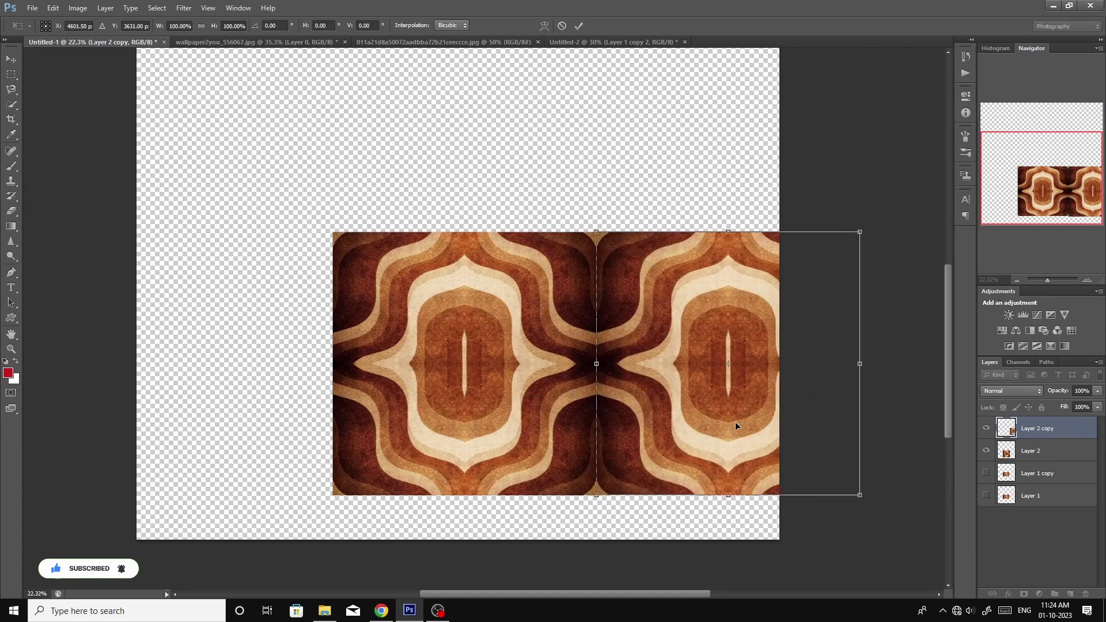
{"action": "key", "text": "Return"}
{"action": "key", "text": "ctrl+e"}
Duplicate the double tile and move the copy directly above it
{"action": "key", "text": "ctrl+j"}
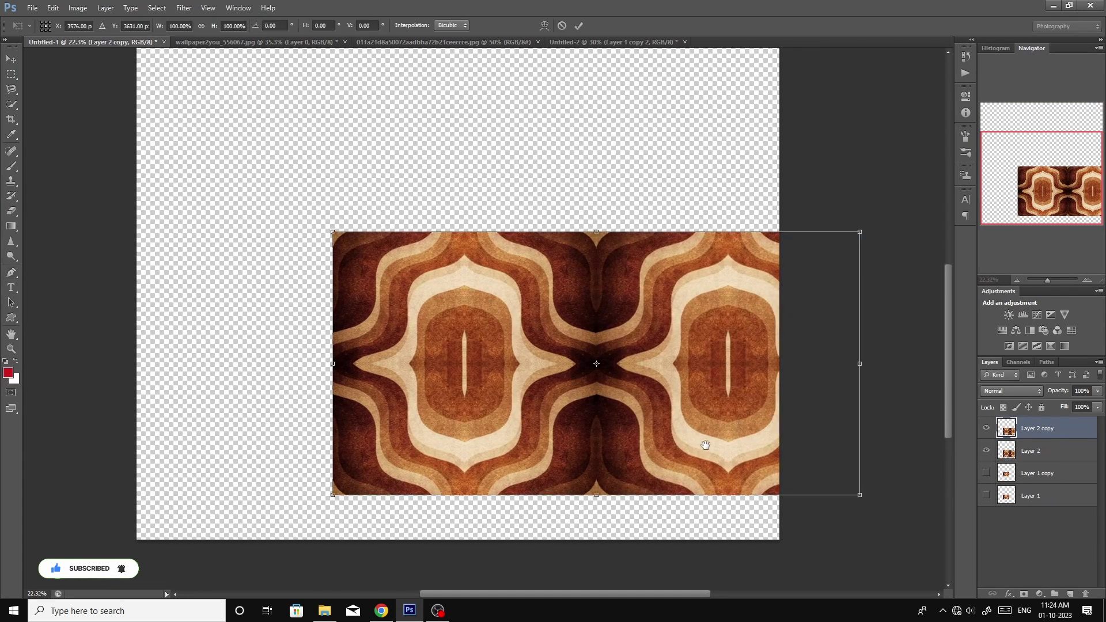
{"action": "key", "text": "ctrl+t"}
{"action": "mouse_move", "coordinate": [704, 448]}
{"action": "left_mouse_down"}
{"action": "mouse_move", "coordinate": [700, 171]}
{"action": "mouse_move", "coordinate": [699, 193]}
{"action": "left_mouse_up"}
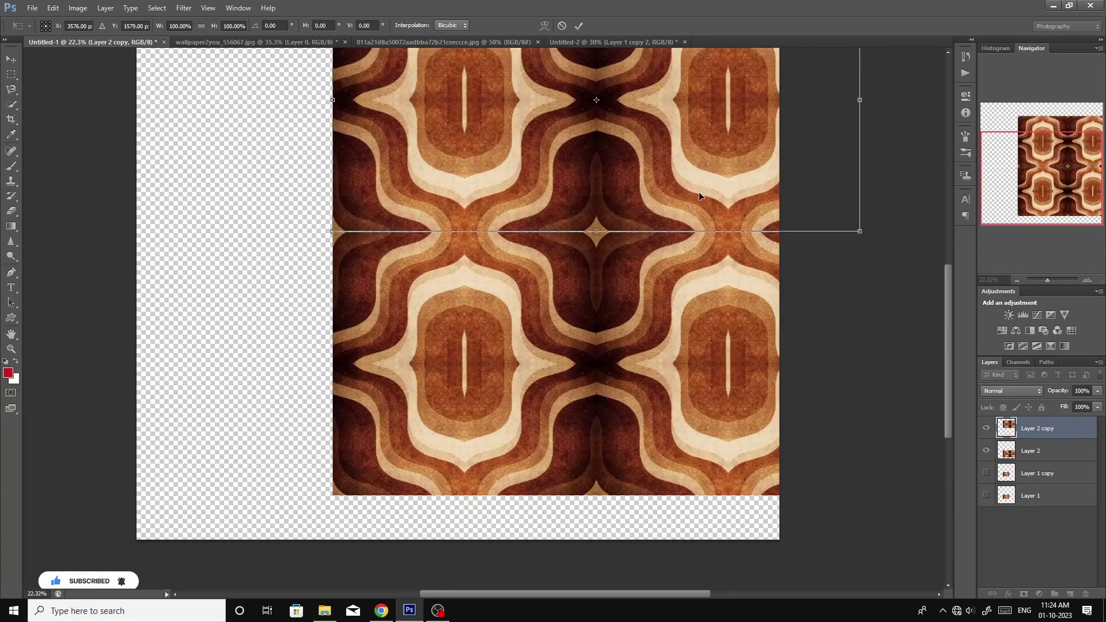
{"action": "key", "text": "Return"}
{"action": "scroll", "coordinate": [546, 264], "scroll_direction": "up", "scroll_amount": 5}
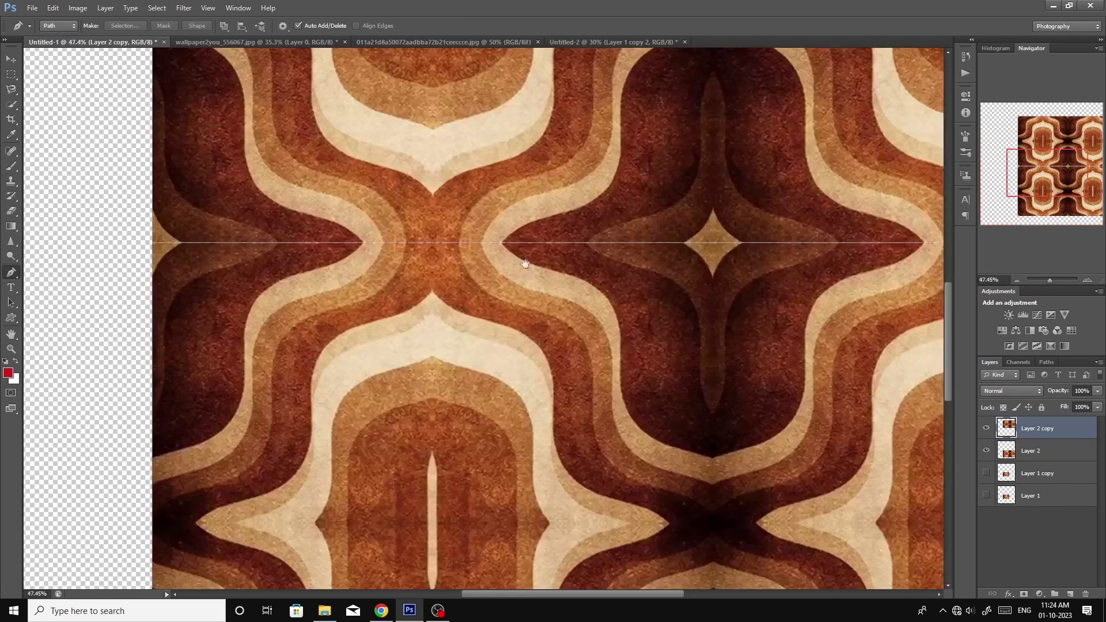
{"action": "scroll", "coordinate": [545, 264], "scroll_direction": "up", "scroll_amount": 2}
Fine-tune the upper strip to close the seam, then merge both strips
{"action": "key", "text": "ctrl+t"}
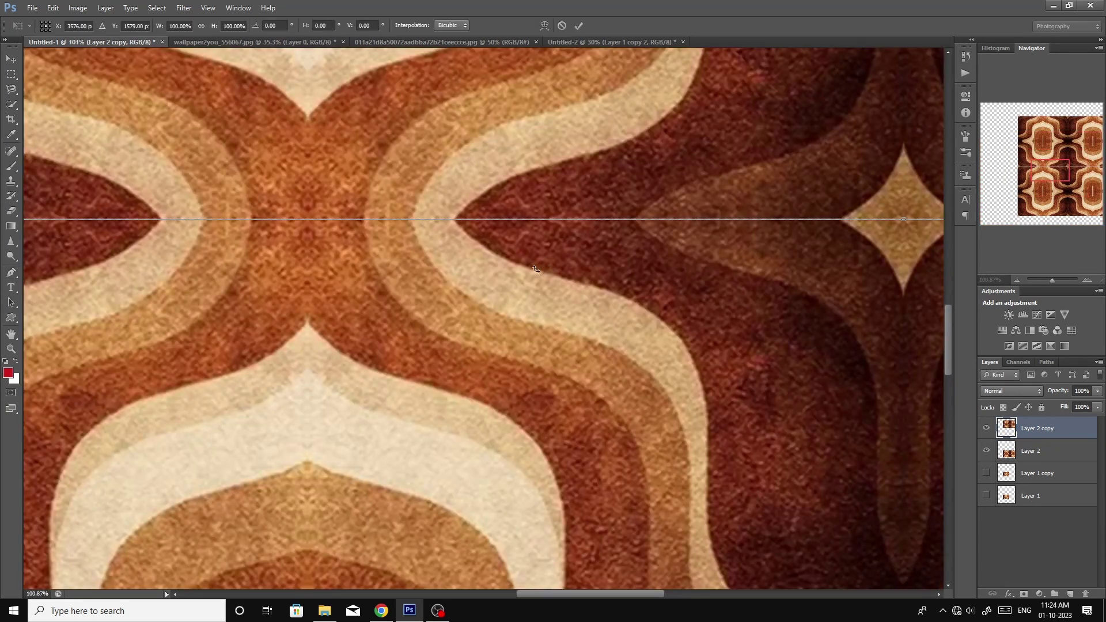
{"action": "key", "text": "Return"}
{"action": "scroll", "coordinate": [533, 286], "scroll_direction": "up", "scroll_amount": 7}
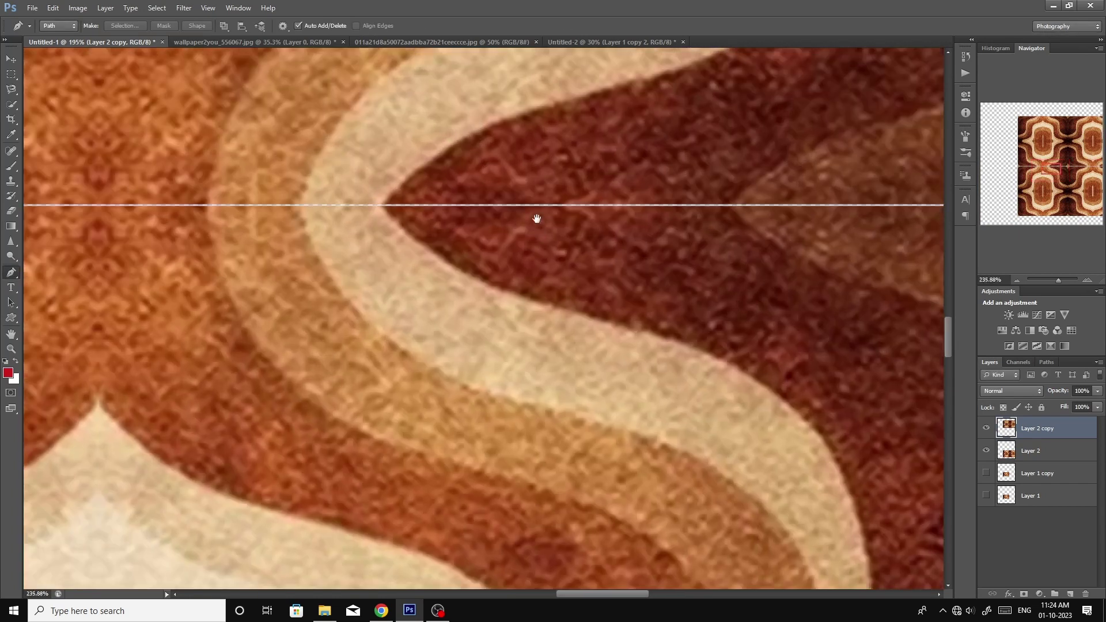
{"action": "key", "text": "ctrl+t"}
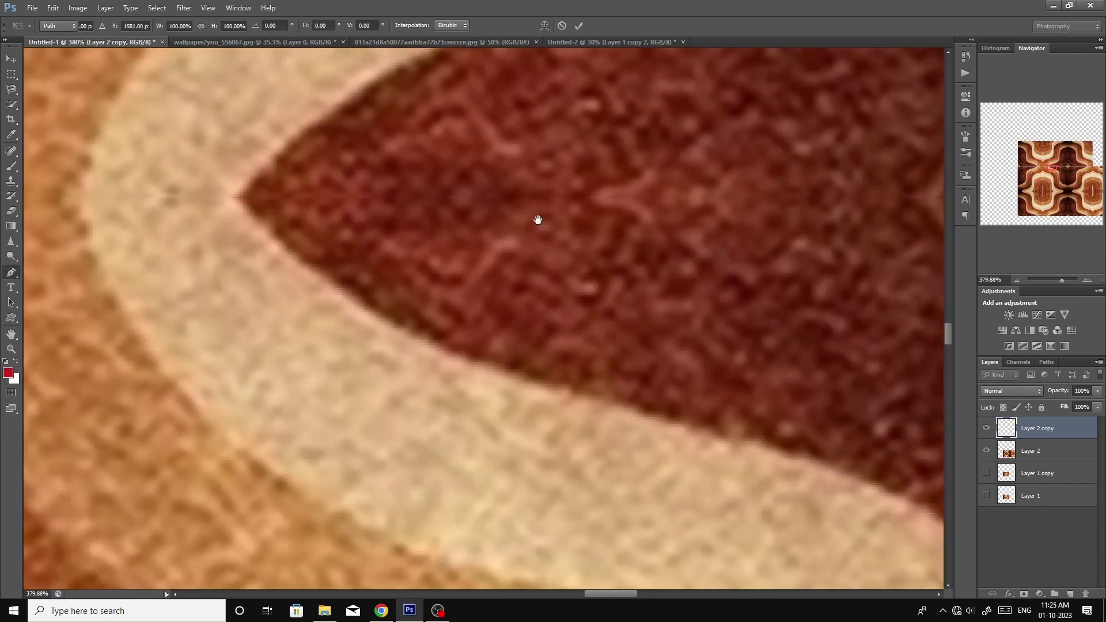
{"action": "key", "text": "Return"}
{"action": "scroll", "coordinate": [538, 220], "scroll_direction": "down", "scroll_amount": 5}
{"action": "scroll", "coordinate": [520, 333], "scroll_direction": "down", "scroll_amount": 5}
{"action": "key", "text": "ctrl+e"}
Centre the four-tile pattern on the canvas and switch to the wallpaper2you network photo
{"action": "scroll", "coordinate": [520, 333], "scroll_direction": "down", "scroll_amount": 3}
{"action": "scroll", "coordinate": [524, 357], "scroll_direction": "down", "scroll_amount": 3}
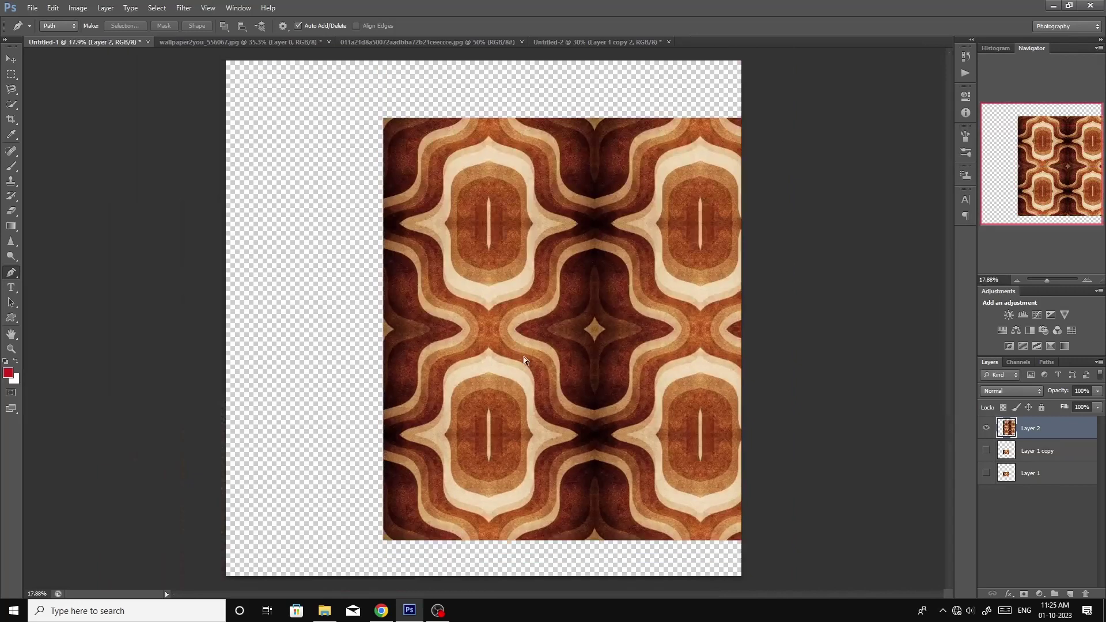
{"action": "key", "text": "ctrl+t"}
{"action": "left_click_drag", "start_coordinate": [602, 354], "coordinate": [485, 352]}
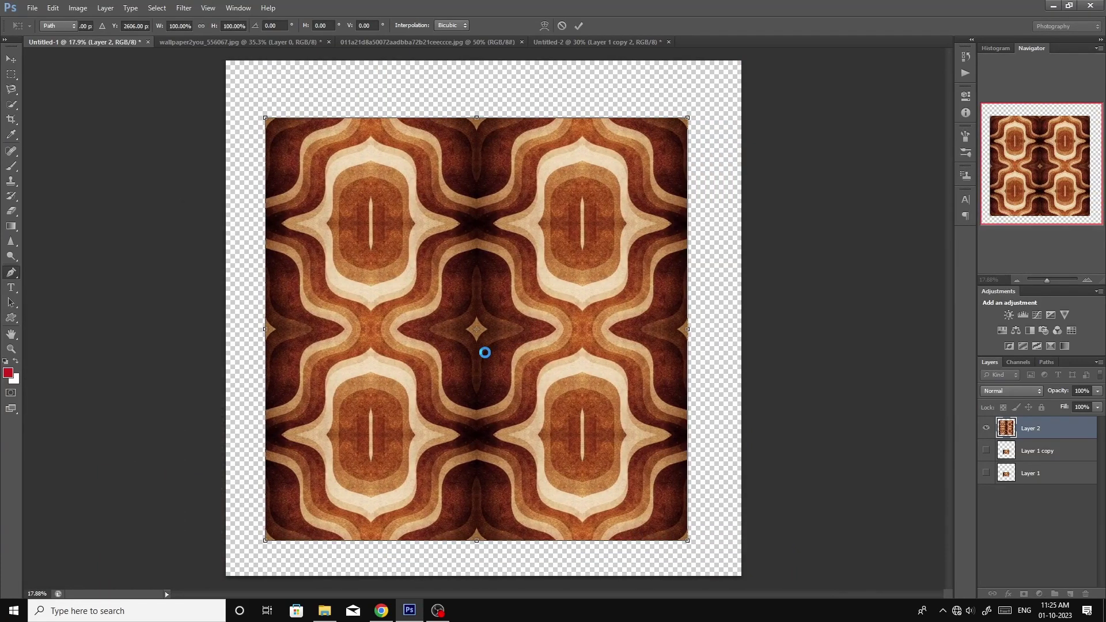
{"action": "key", "text": "Return"}
{"action": "key", "text": "ctrl+Tab"}
{"action": "scroll", "coordinate": [459, 379], "scroll_direction": "up", "scroll_amount": 2}
Enlarge the network photo's canvas to 50 by 50 inches
{"action": "scroll", "coordinate": [459, 378], "scroll_direction": "up", "scroll_amount": 3}
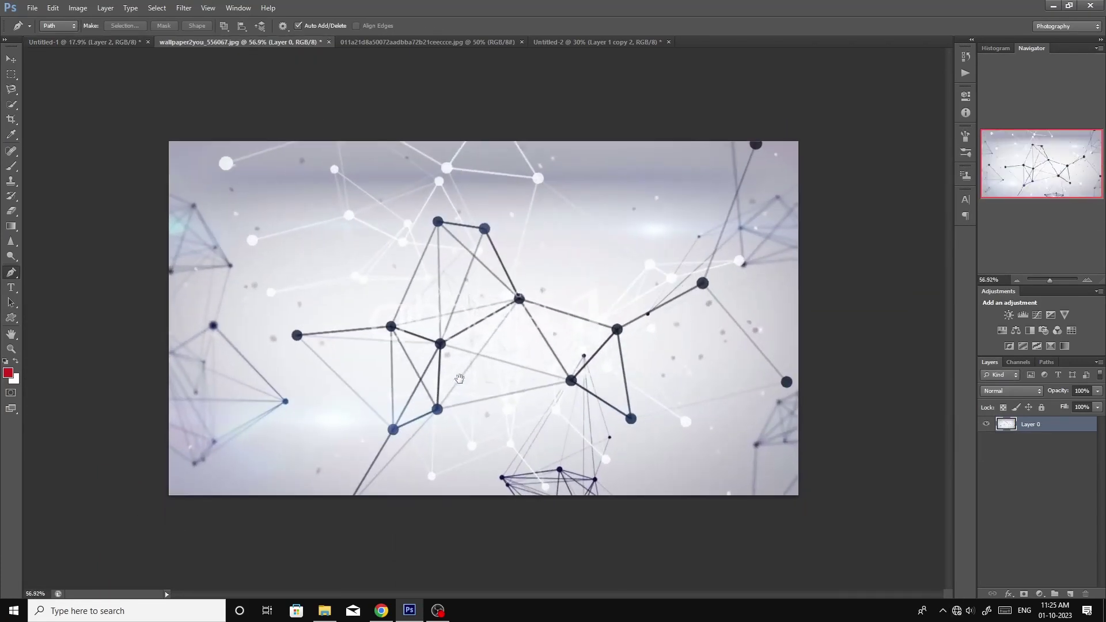
{"action": "scroll", "coordinate": [459, 378], "scroll_direction": "down", "scroll_amount": 1}
{"action": "key", "text": "ctrl+alt+c"}
{"action": "left_click", "coordinate": [507, 231]}
{"action": "type", "text": "5"}
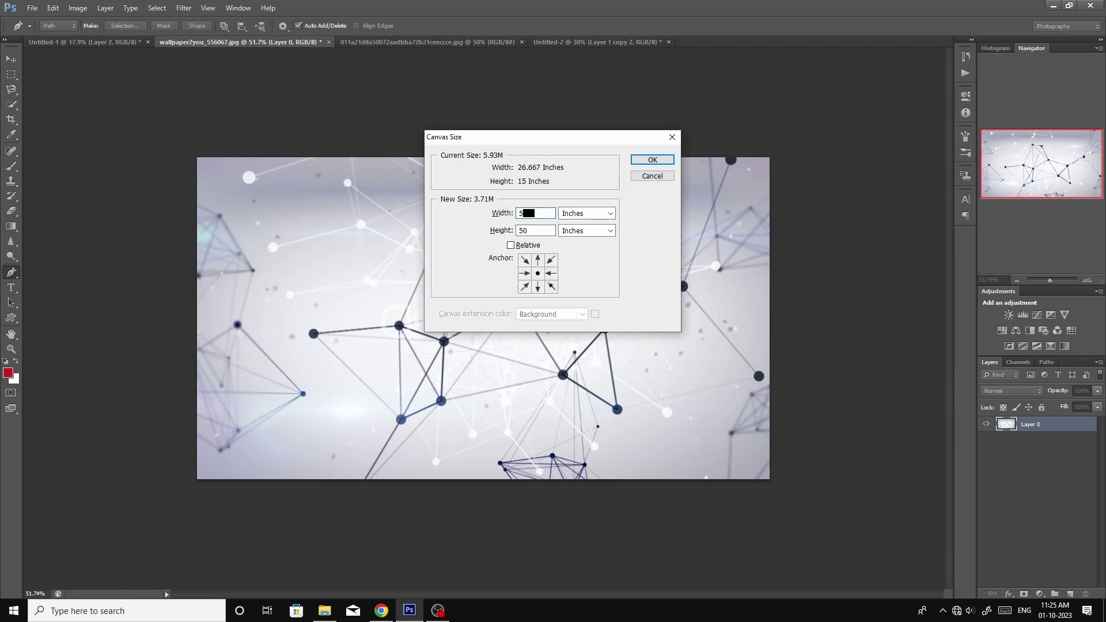
{"action": "type", "text": "0"}
{"action": "key", "text": "Return"}
Select a square area of the network photo and copy it onto Layer 1
{"action": "scroll", "coordinate": [517, 373], "scroll_direction": "down", "scroll_amount": 3}
{"action": "scroll", "coordinate": [517, 372], "scroll_direction": "down", "scroll_amount": 2}
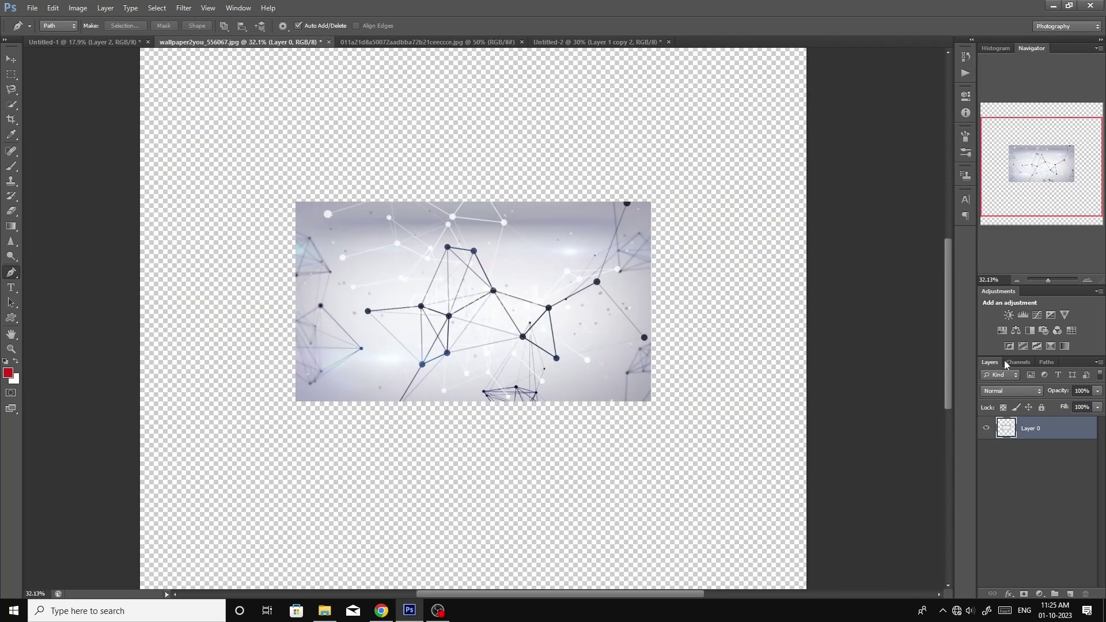
{"action": "scroll", "coordinate": [490, 345], "scroll_direction": "up", "scroll_amount": 4}
{"action": "key", "text": "m"}
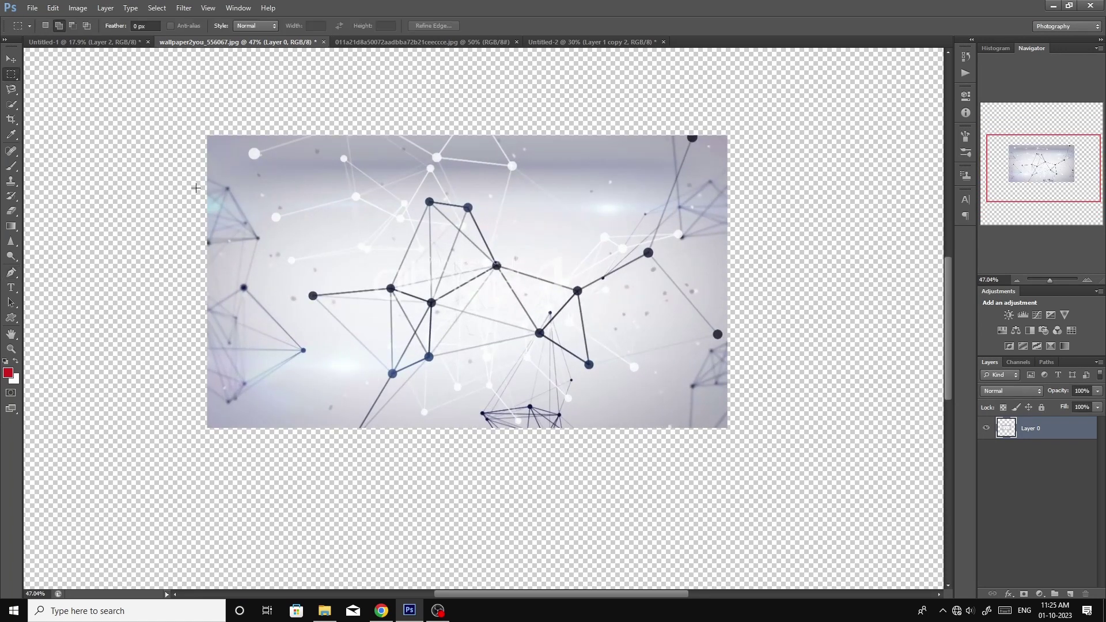
{"action": "left_click_drag", "start_coordinate": [547, 390], "coordinate": [592, 424]}
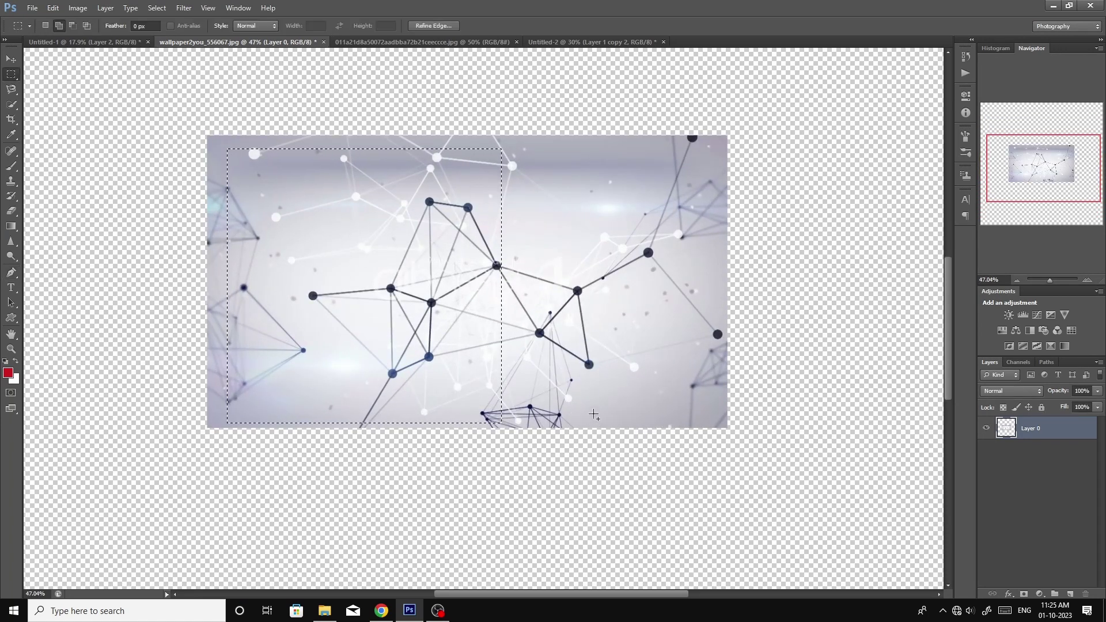
{"action": "key", "text": "ctrl+j"}
Hide the original network photo on Layer 0
{"action": "left_click", "coordinate": [987, 450]}
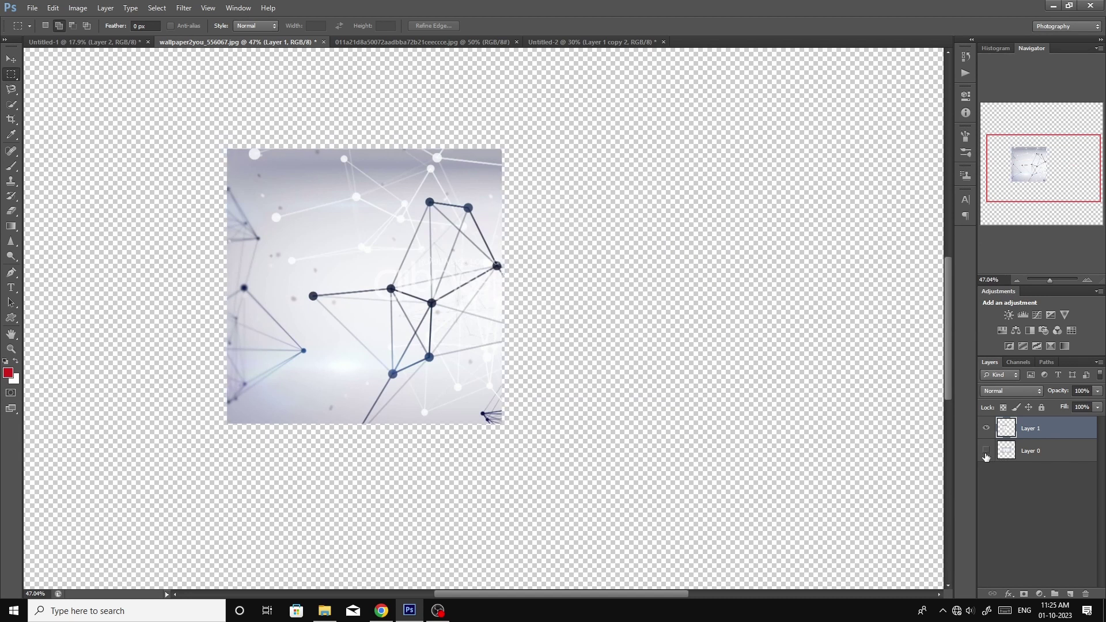
{"action": "scroll", "coordinate": [443, 404], "scroll_direction": "up", "scroll_amount": 2}
{"action": "scroll", "coordinate": [444, 449], "scroll_direction": "down", "scroll_amount": 3}
Draw a diagonal path across the square and delete its upper-right triangle
{"action": "key", "text": "p"}
{"action": "scroll", "coordinate": [438, 432], "scroll_direction": "up", "scroll_amount": 3}
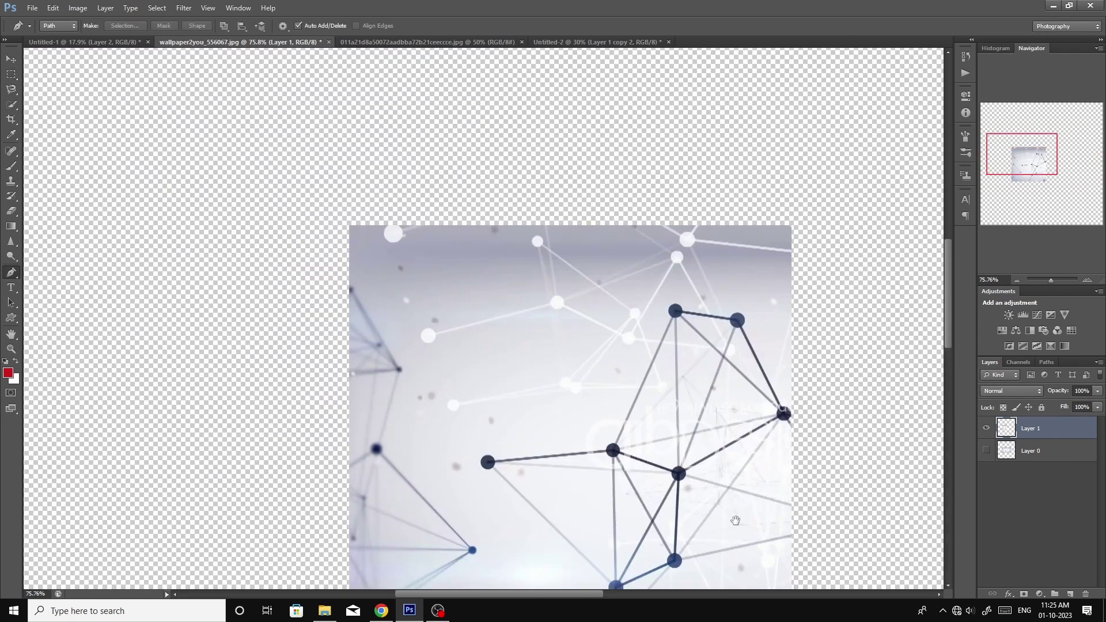
{"action": "scroll", "coordinate": [576, 478], "scroll_direction": "up", "scroll_amount": 5}
{"action": "scroll", "coordinate": [611, 507], "scroll_direction": "up", "scroll_amount": 5}
{"action": "scroll", "coordinate": [618, 483], "scroll_direction": "up", "scroll_amount": 5}
{"action": "scroll", "coordinate": [617, 483], "scroll_direction": "up", "scroll_amount": 3}
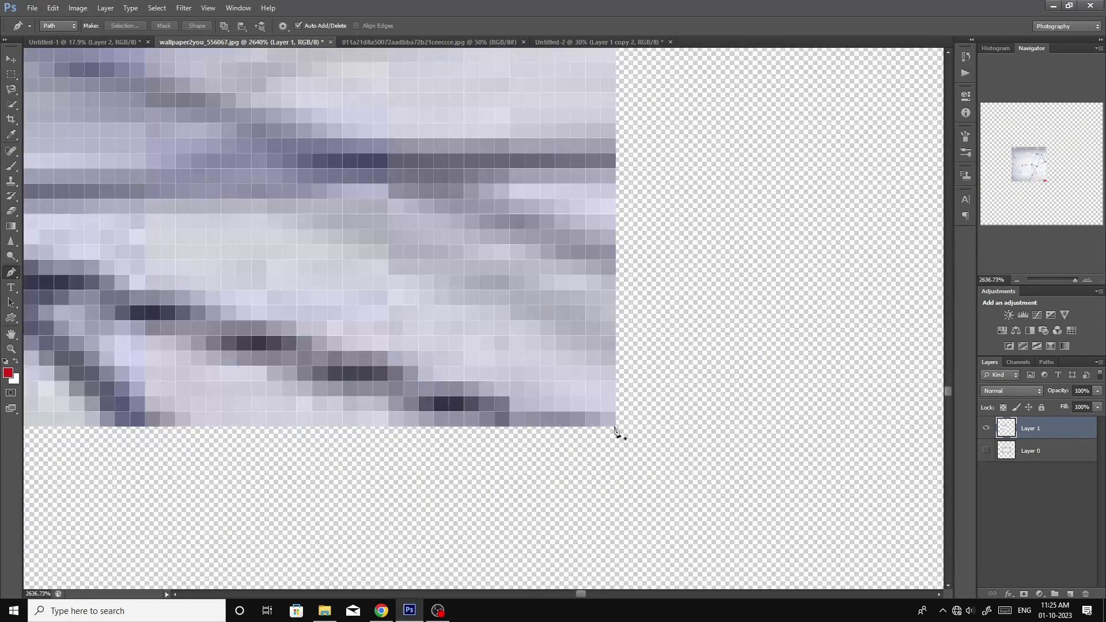
{"action": "scroll", "coordinate": [629, 448], "scroll_direction": "down", "scroll_amount": 6}
{"action": "scroll", "coordinate": [636, 484], "scroll_direction": "down", "scroll_amount": 5}
{"action": "scroll", "coordinate": [637, 487], "scroll_direction": "down", "scroll_amount": 5}
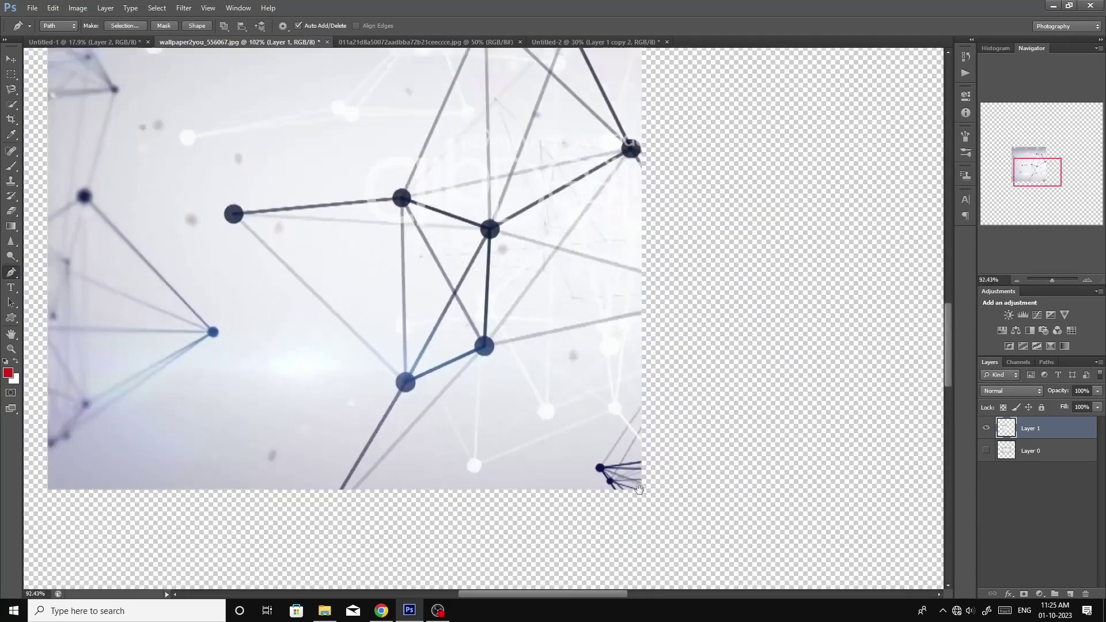
{"action": "scroll", "coordinate": [638, 491], "scroll_direction": "down", "scroll_amount": 3}
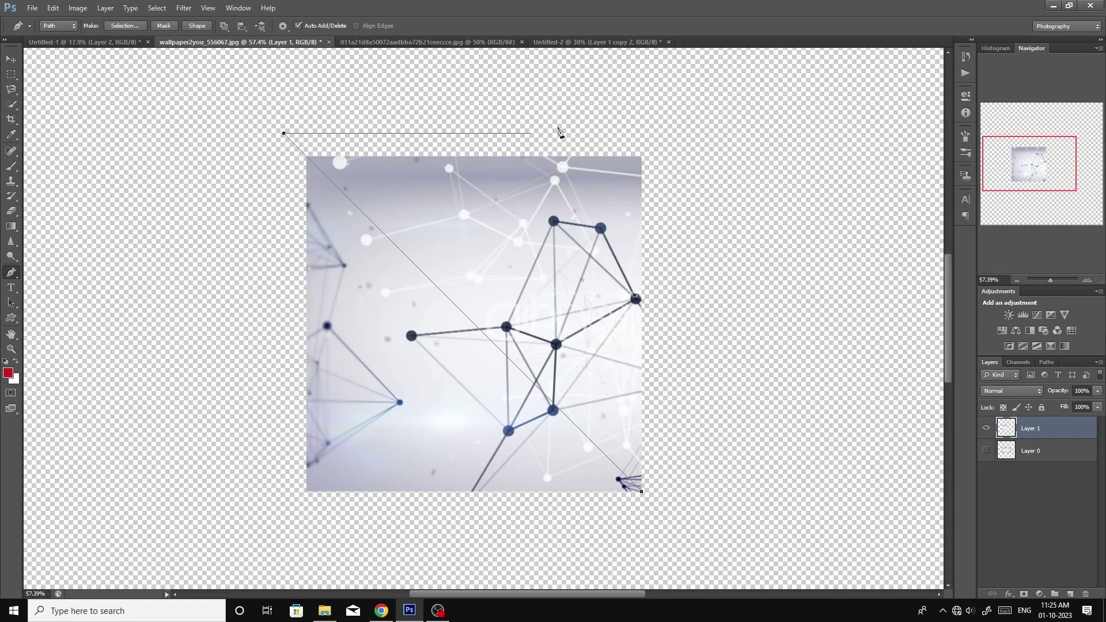
{"action": "key", "text": "ctrl+Return"}
{"action": "key", "text": "Delete"}
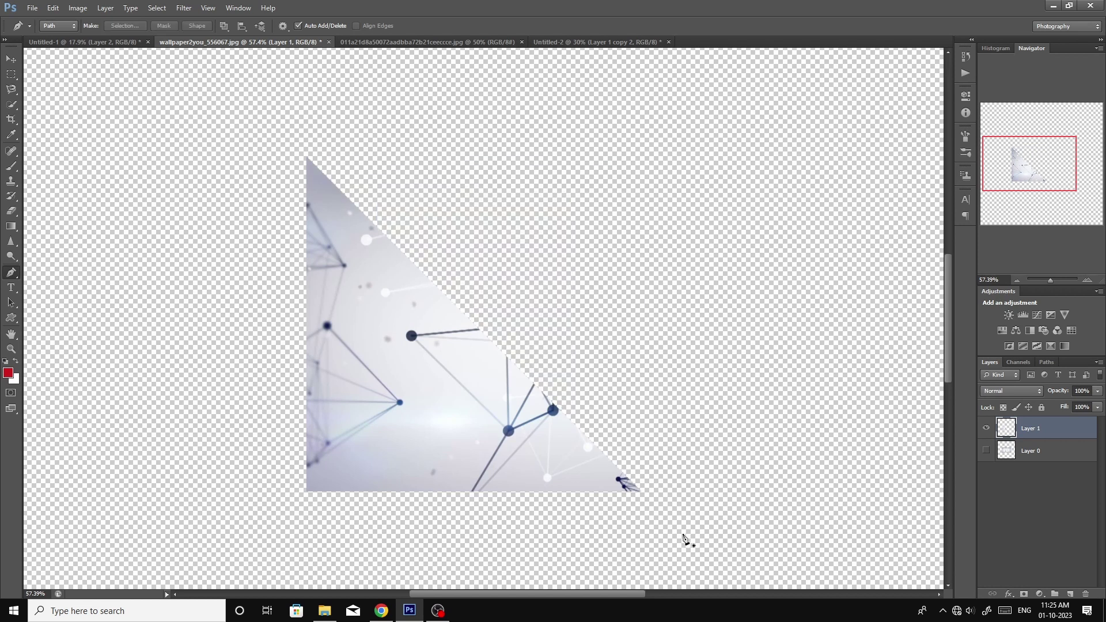
Duplicate the triangle and rotate the copy by two quarter turns
{"action": "scroll", "coordinate": [472, 423], "scroll_direction": "down", "scroll_amount": 2}
{"action": "key", "text": "ctrl+j"}
{"action": "key", "text": "ctrl+t"}
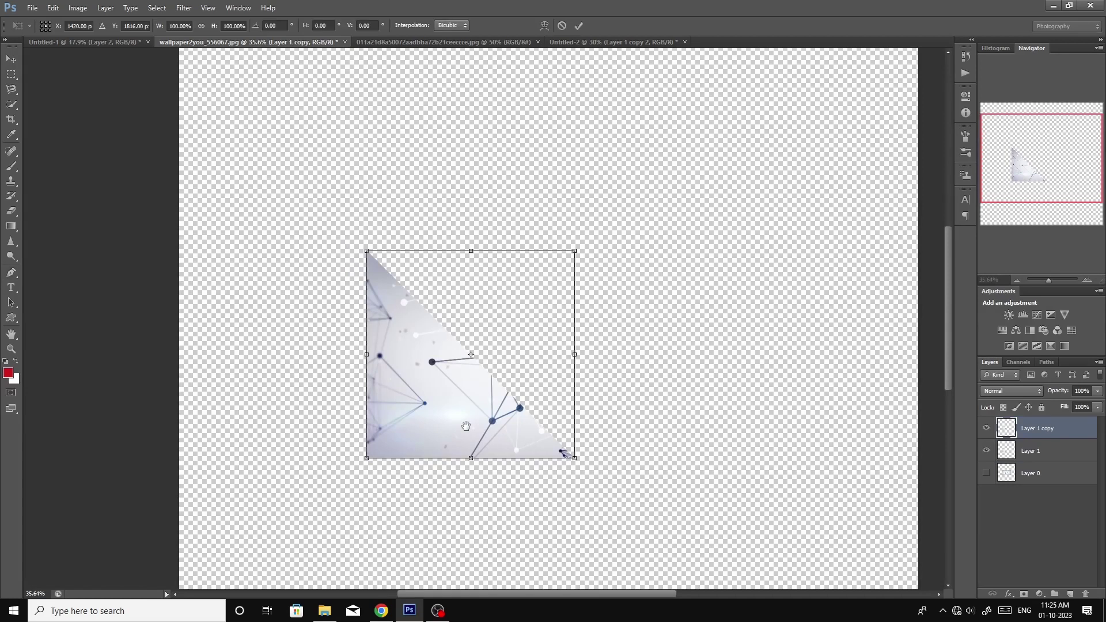
{"action": "right_click", "coordinate": [468, 424]}
{"action": "left_click", "coordinate": [523, 382]}
{"action": "right_click", "coordinate": [517, 402]}
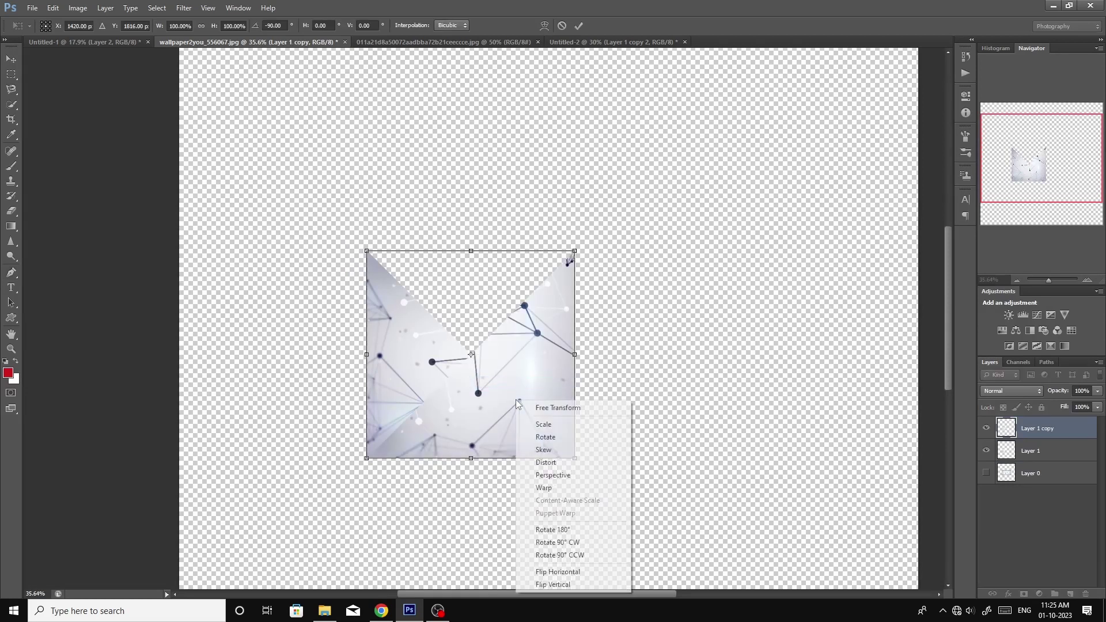
{"action": "left_click", "coordinate": [584, 551]}
{"action": "key", "text": "Return"}
Rotate the copy a quarter turn and then back again
{"action": "key", "text": "p"}
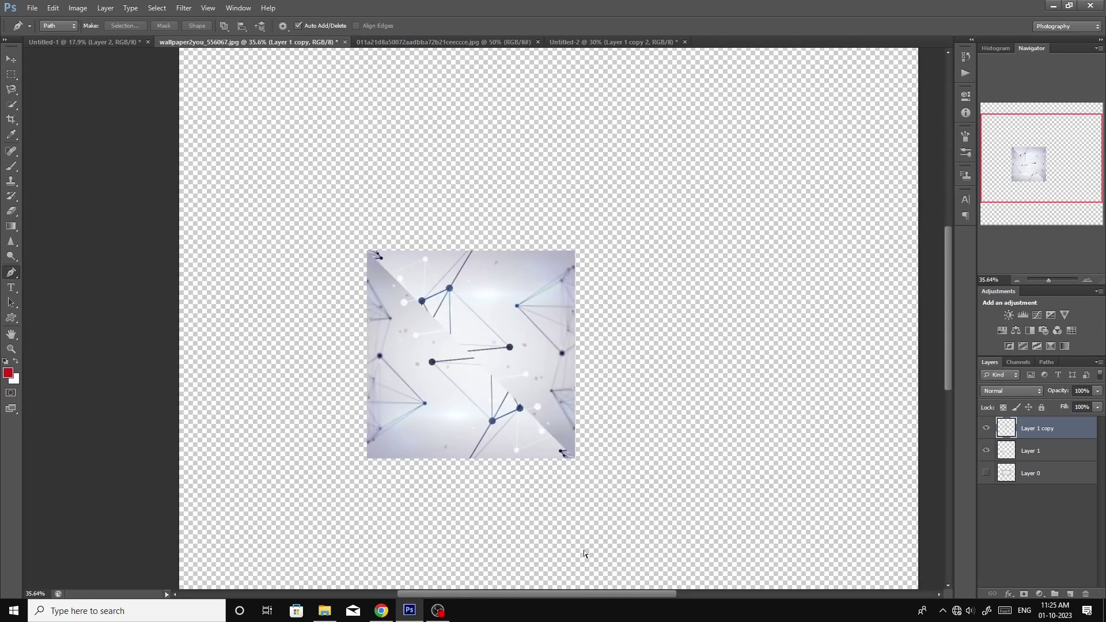
{"action": "key", "text": "ctrl+t"}
{"action": "right_click", "coordinate": [521, 410]}
{"action": "left_click", "coordinate": [533, 361]}
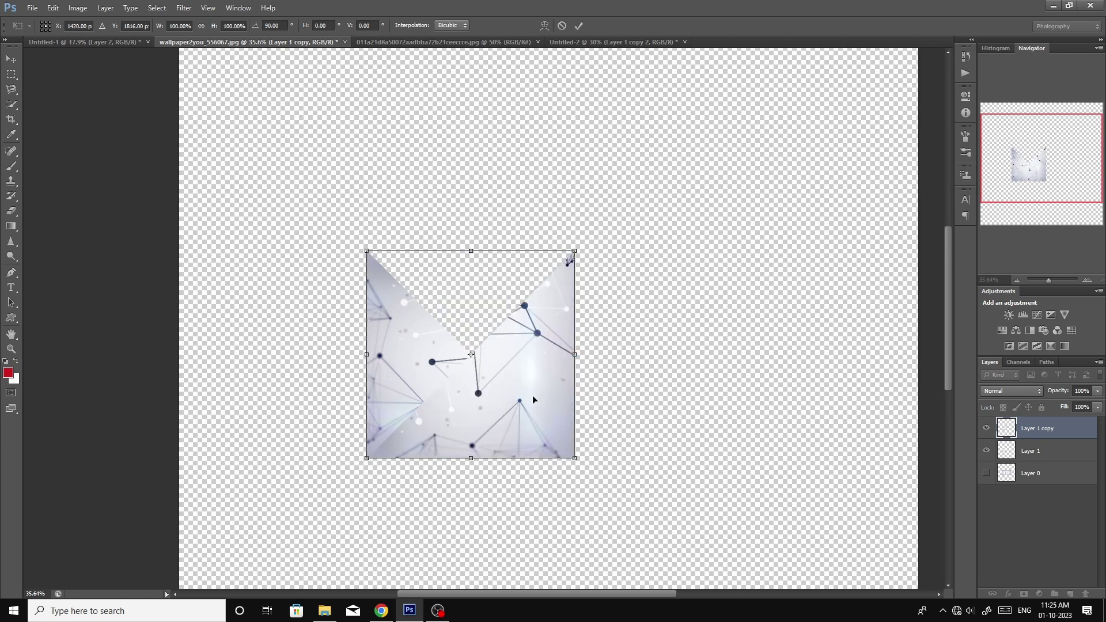
{"action": "right_click", "coordinate": [533, 400]}
{"action": "left_click", "coordinate": [583, 554]}
Flip the copy horizontally and rotate it 90° clockwise into the empty half, then merge into Layer 1
{"action": "right_click", "coordinate": [446, 425]}
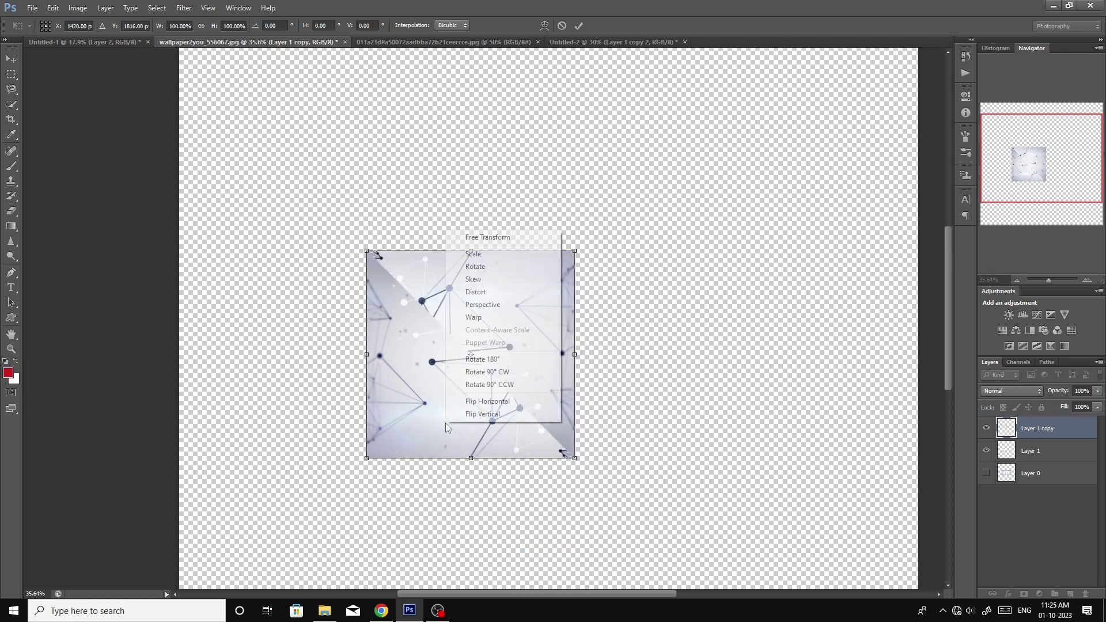
{"action": "left_click", "coordinate": [487, 401]}
{"action": "right_click", "coordinate": [492, 402]}
{"action": "left_click", "coordinate": [553, 544]}
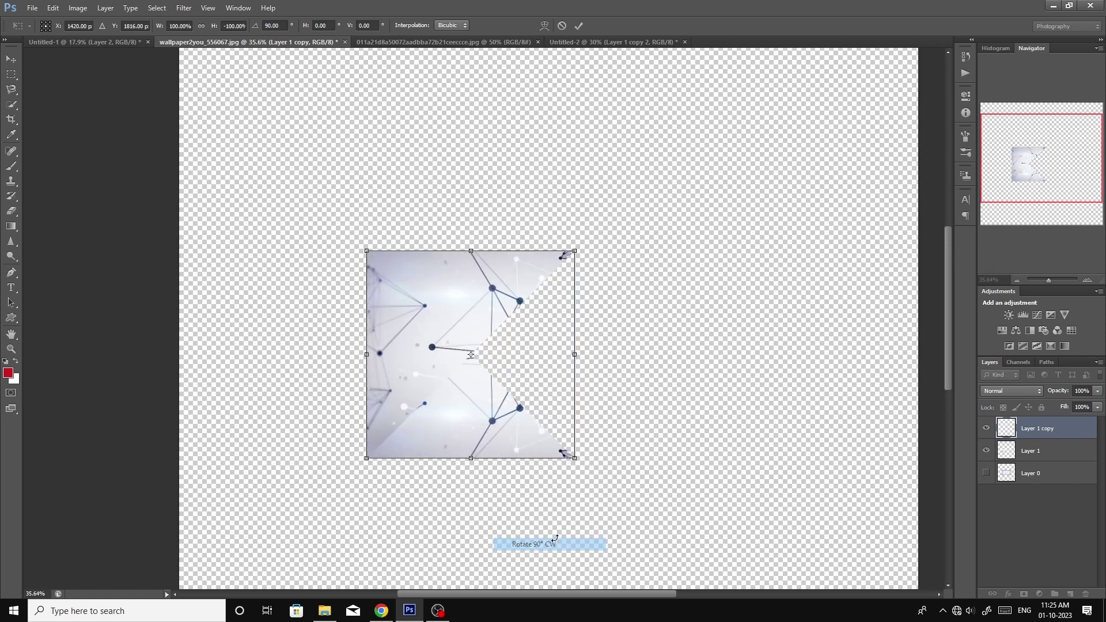
{"action": "key", "text": "Return"}
{"action": "key", "text": "p"}
{"action": "key", "text": "ctrl+e"}
Mirror a copy of the square horizontally and align it beside the original on the right
{"action": "scroll", "coordinate": [485, 408], "scroll_direction": "down", "scroll_amount": 2}
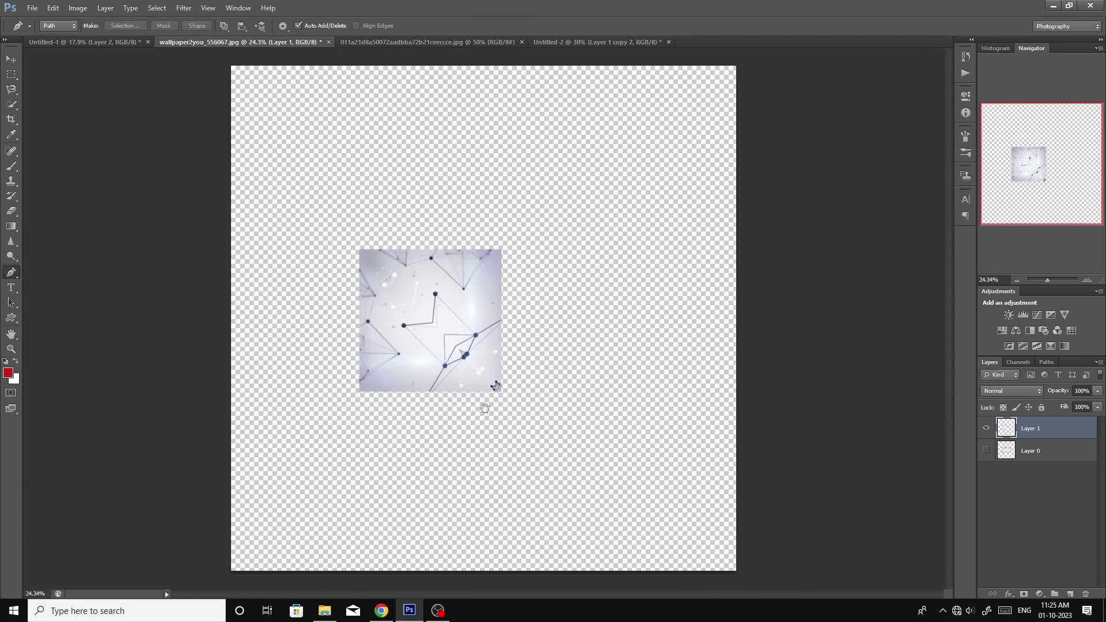
{"action": "scroll", "coordinate": [416, 359], "scroll_direction": "up", "scroll_amount": 1}
{"action": "key", "text": "ctrl+t"}
{"action": "right_click", "coordinate": [410, 342]}
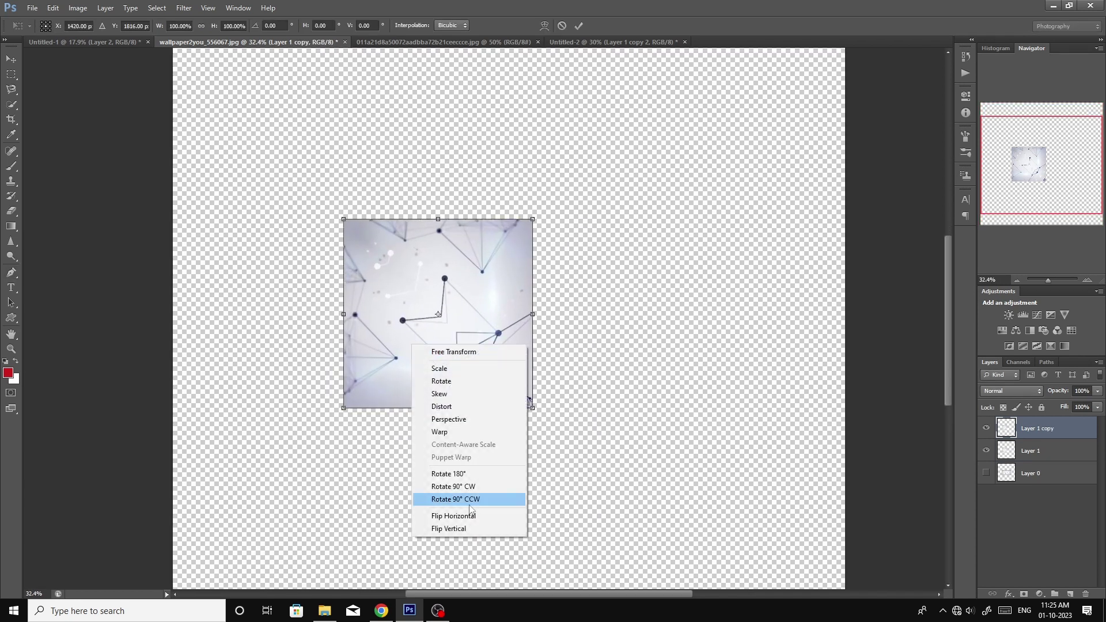
{"action": "left_click", "coordinate": [469, 517]}
{"action": "mouse_move", "coordinate": [417, 365]}
{"action": "left_mouse_down"}
{"action": "mouse_move", "coordinate": [663, 365]}
{"action": "mouse_move", "coordinate": [597, 356]}
{"action": "left_mouse_up"}
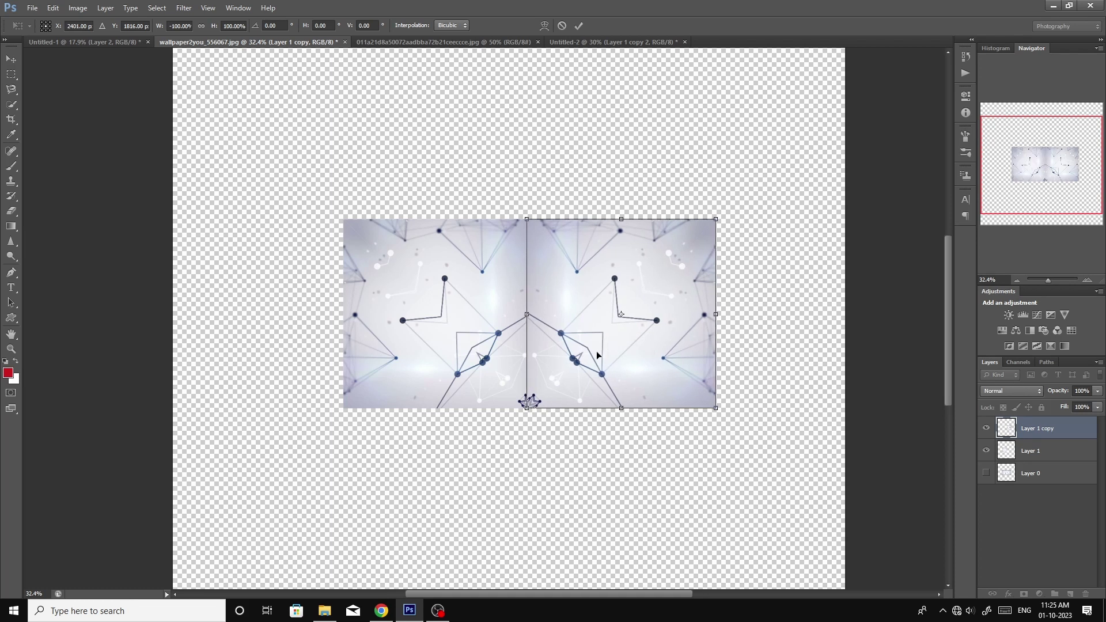
{"action": "scroll", "coordinate": [600, 340], "scroll_direction": "up", "scroll_amount": 2}
{"action": "mouse_move", "coordinate": [497, 390]}
{"action": "left_mouse_down"}
{"action": "mouse_move", "coordinate": [516, 395]}
{"action": "mouse_move", "coordinate": [510, 389]}
{"action": "left_mouse_up"}
{"action": "key", "text": "Return"}
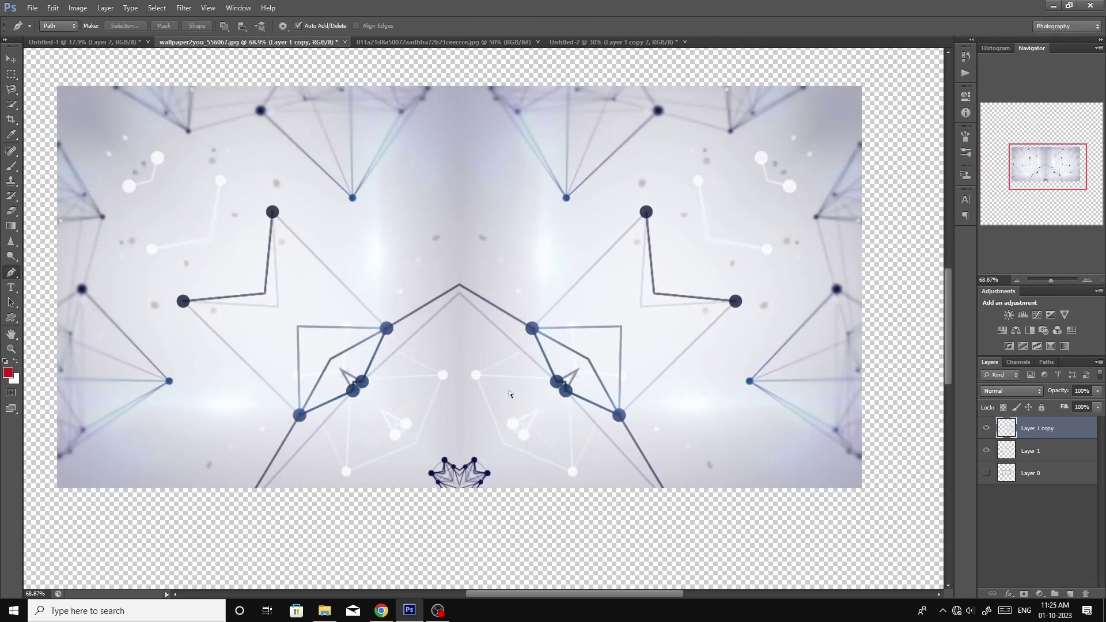
Flip the doubled half vertically, place it below the original, and merge into Layer 1
{"action": "key", "text": "ctrl+t"}
{"action": "key", "text": "ctrl+0"}
{"action": "right_click", "coordinate": [482, 327]}
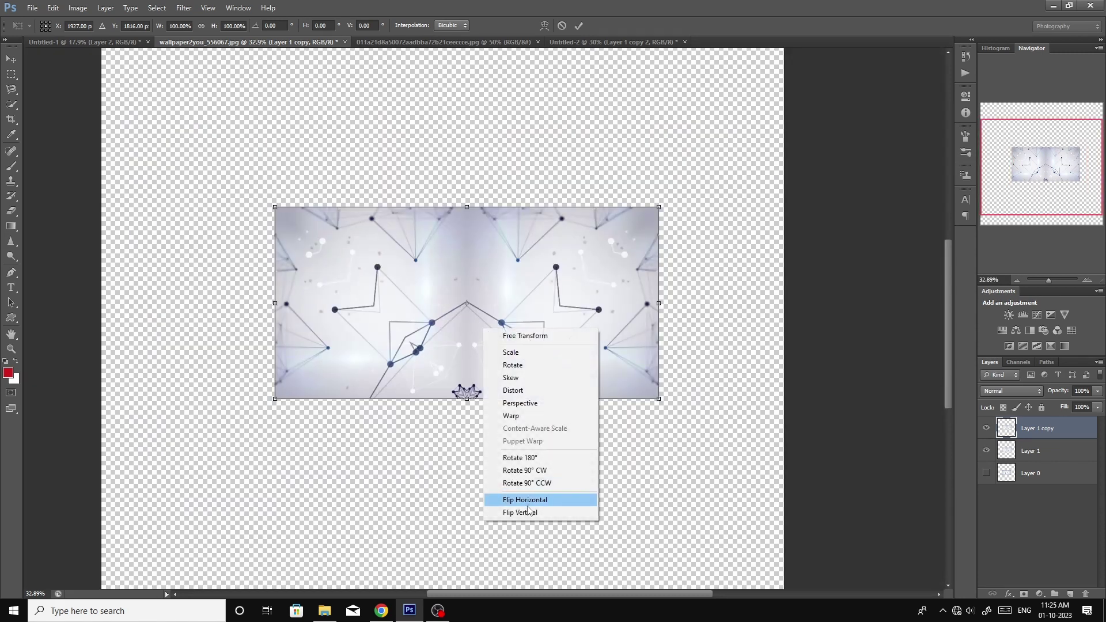
{"action": "left_click", "coordinate": [520, 513]}
{"action": "mouse_move", "coordinate": [520, 303]}
{"action": "left_mouse_down"}
{"action": "mouse_move", "coordinate": [533, 413]}
{"action": "mouse_move", "coordinate": [519, 418]}
{"action": "left_mouse_up"}
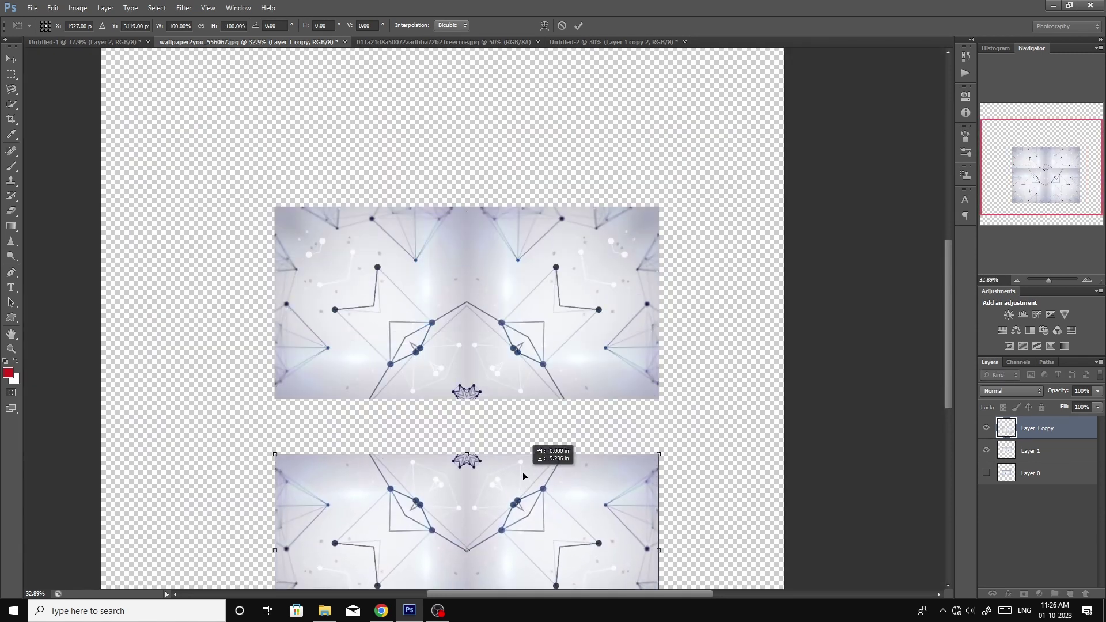
{"action": "key", "text": "Return"}
{"action": "key", "text": "p"}
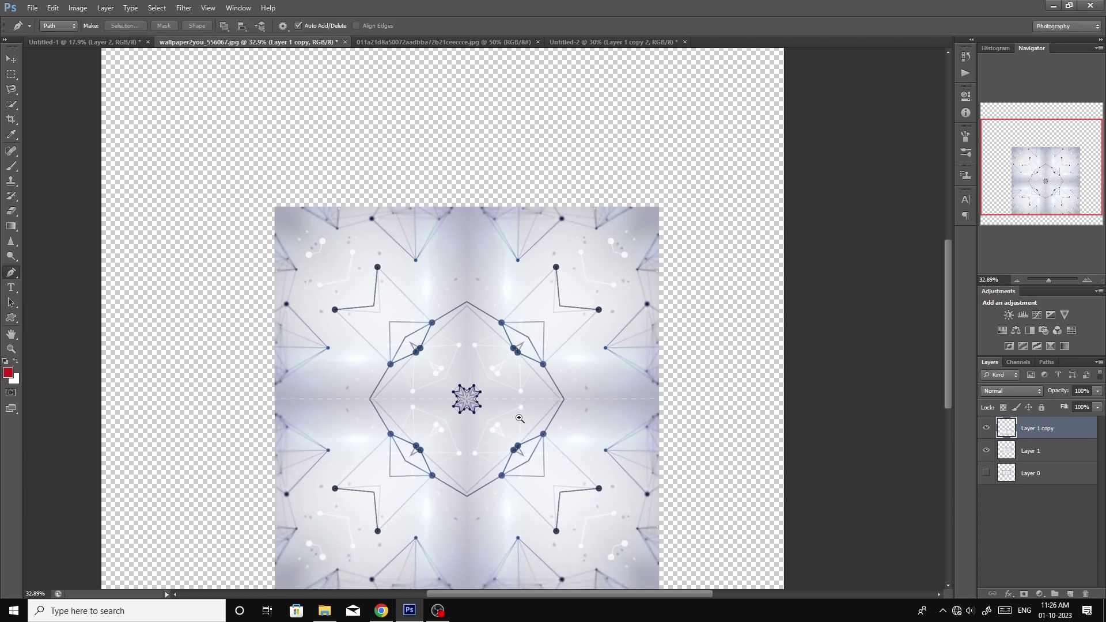
{"action": "key", "text": "ctrl+e"}
{"action": "scroll", "coordinate": [462, 402], "scroll_direction": "up", "scroll_amount": 3}
{"action": "scroll", "coordinate": [461, 402], "scroll_direction": "down", "scroll_amount": 3}
Shrink the kaleidoscope tile to about 59% and move it to the canvas's top-left corner
{"action": "scroll", "coordinate": [460, 386], "scroll_direction": "down", "scroll_amount": 5}
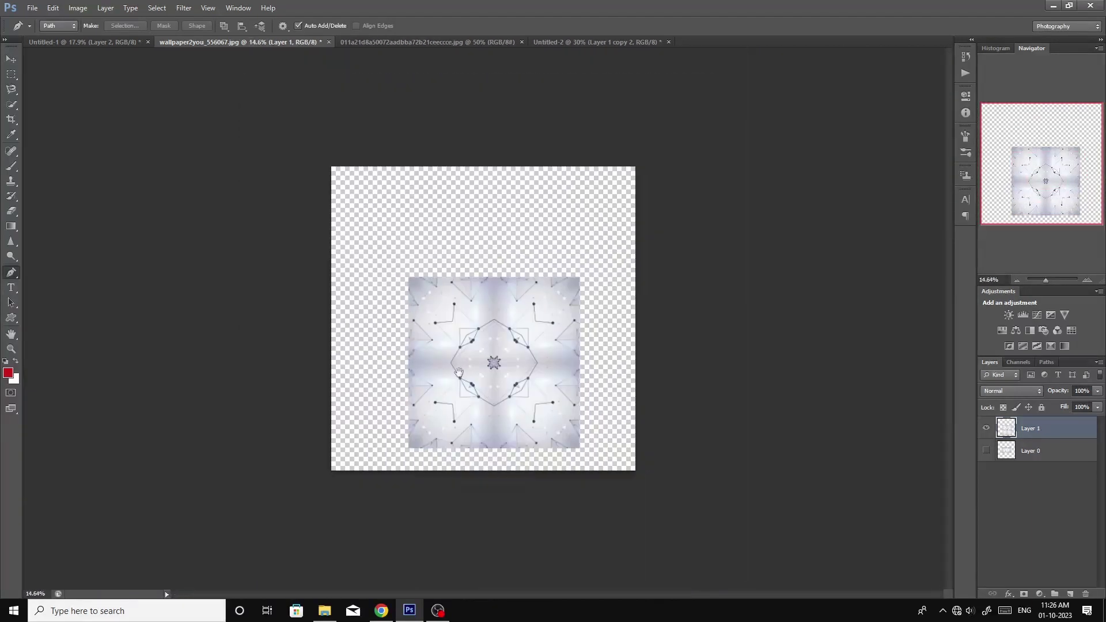
{"action": "key", "text": "ctrl+r"}
{"action": "key", "text": "ctrl+t"}
{"action": "mouse_move", "coordinate": [539, 419]}
{"action": "left_mouse_down"}
{"action": "mouse_move", "coordinate": [540, 314]}
{"action": "mouse_move", "coordinate": [464, 314]}
{"action": "left_mouse_up"}
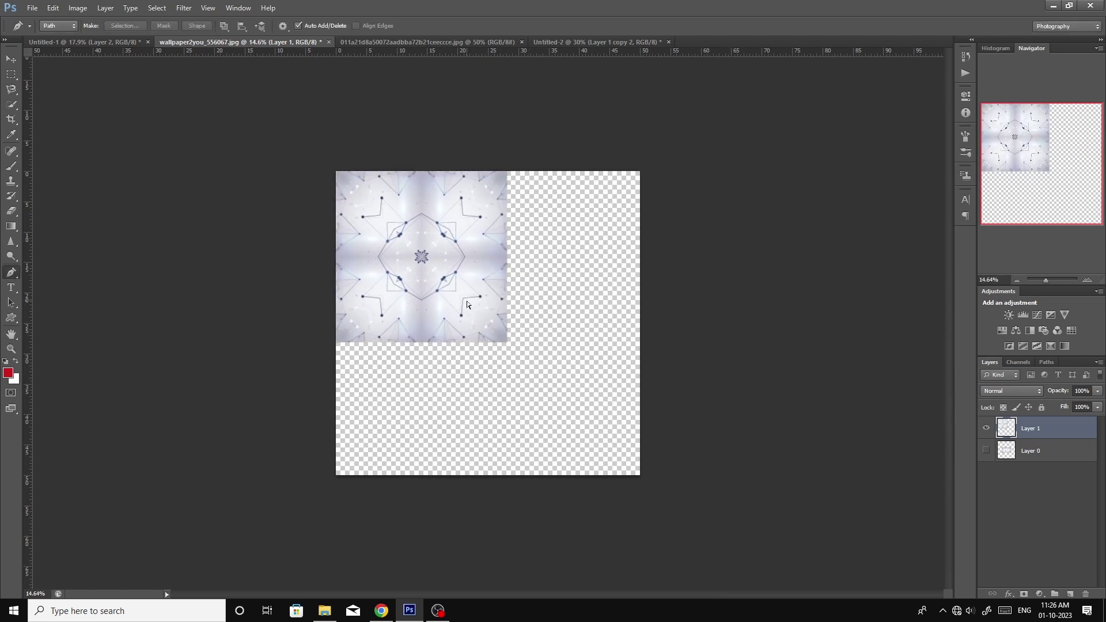
{"action": "left_click_drag", "start_coordinate": [507, 342], "coordinate": [473, 308]}
{"action": "scroll", "coordinate": [442, 358], "scroll_direction": "up", "scroll_amount": 2}
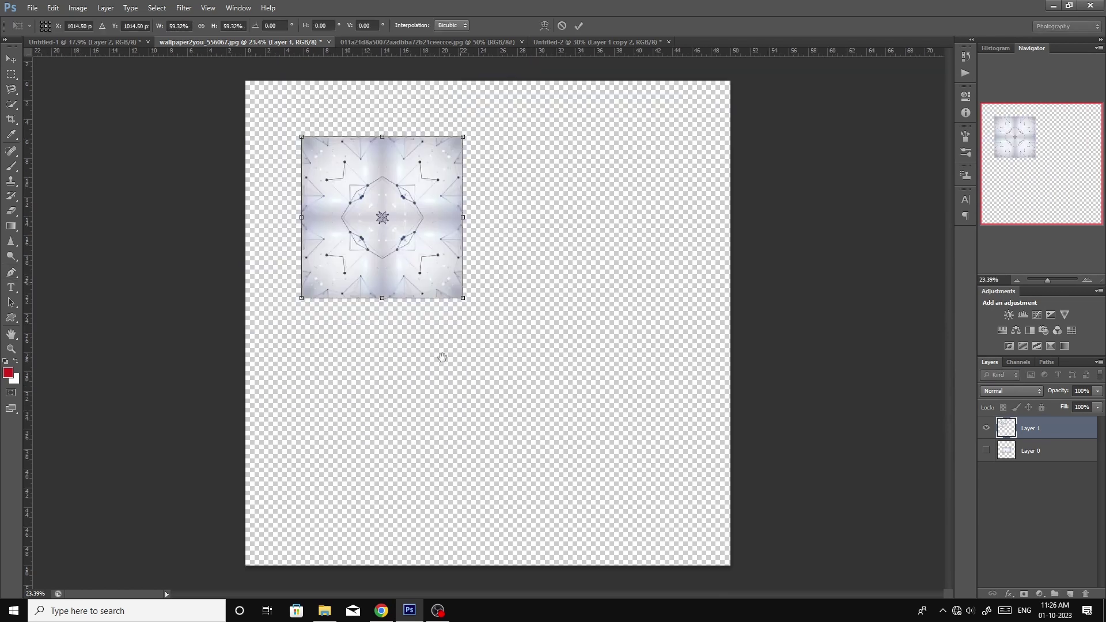
{"action": "left_click_drag", "start_coordinate": [406, 264], "coordinate": [359, 215]}
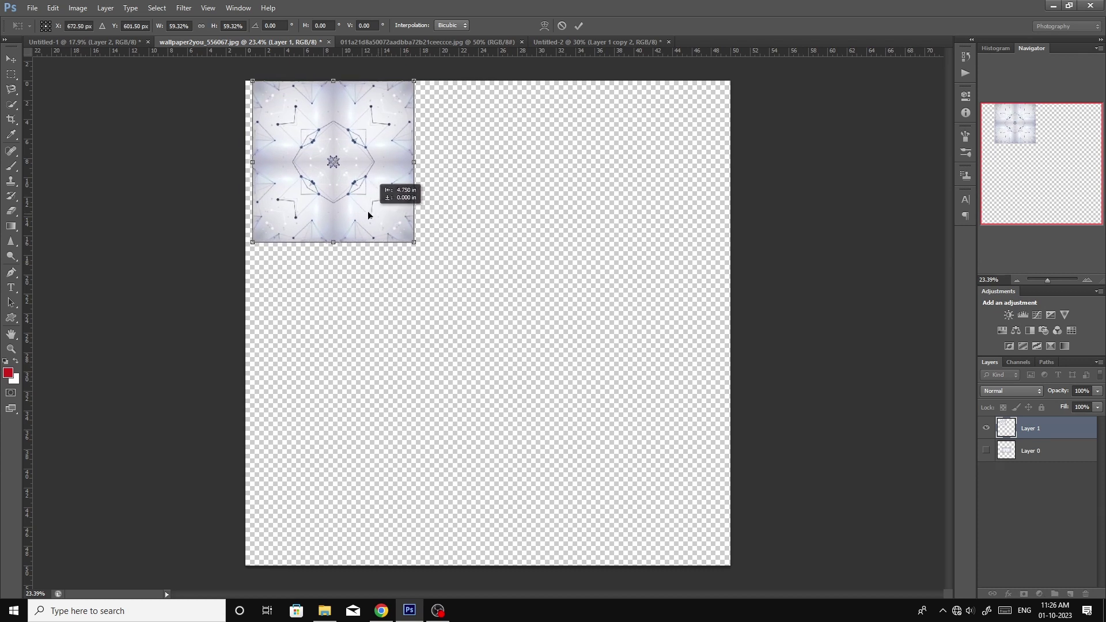
{"action": "key", "text": "Return"}
Repeat the tile across the top of the canvas to fill the first row
{"action": "key", "text": "ctrl+alt+t"}
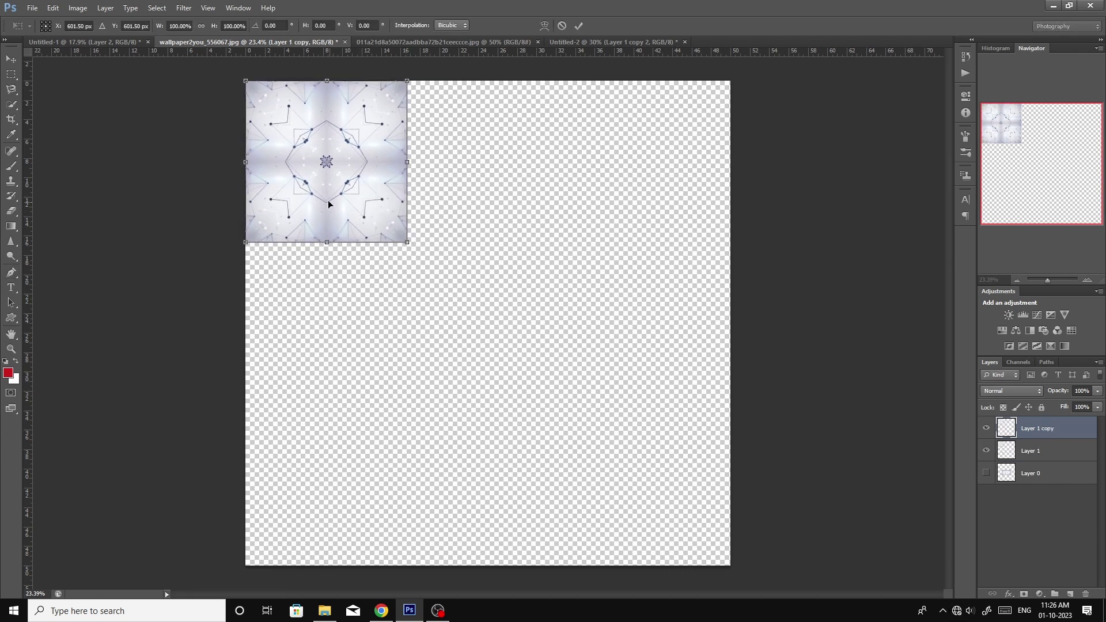
{"action": "left_click_drag", "start_coordinate": [328, 203], "coordinate": [483, 221]}
{"action": "key", "text": "Return"}
{"action": "key", "text": "p"}
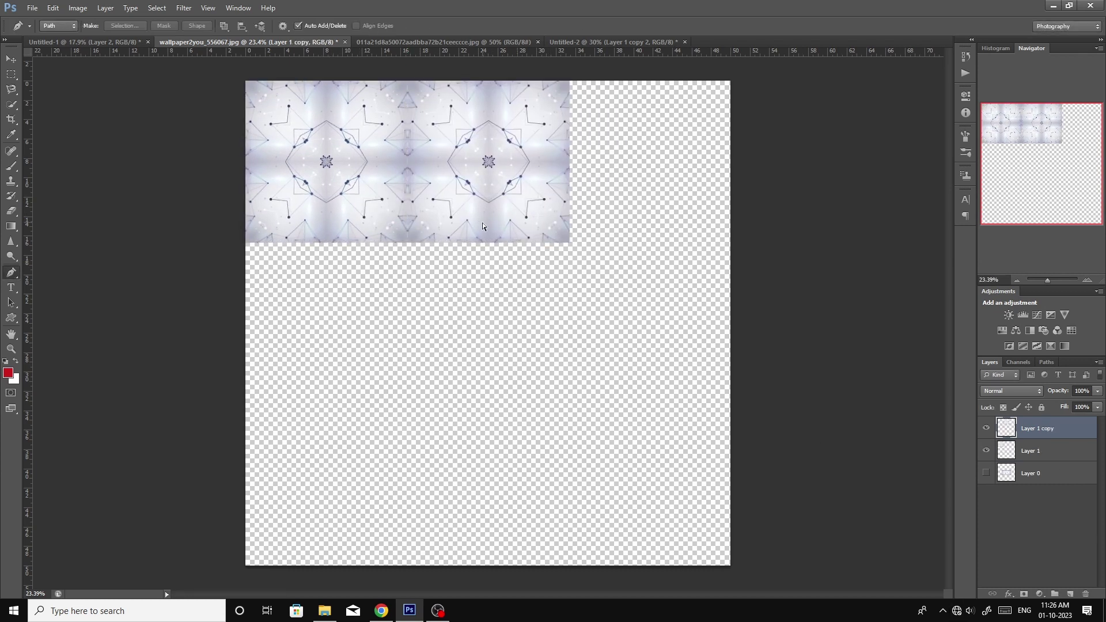
{"action": "key", "text": "ctrl+z"}
{"action": "key", "text": "ctrl+alt+t"}
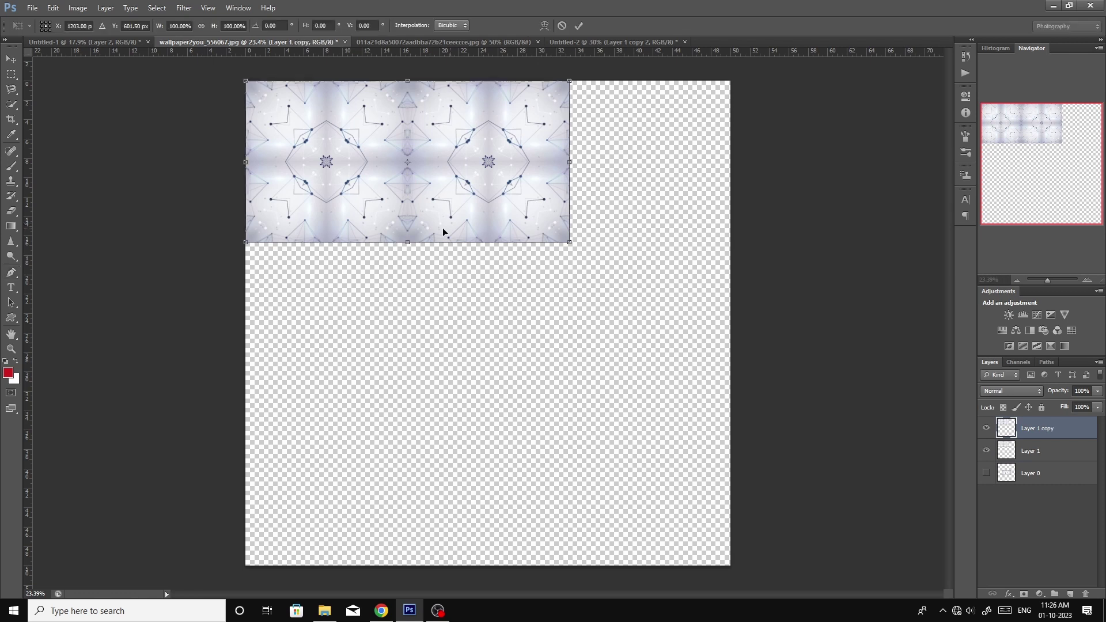
{"action": "left_click_drag", "start_coordinate": [345, 216], "coordinate": [651, 202]}
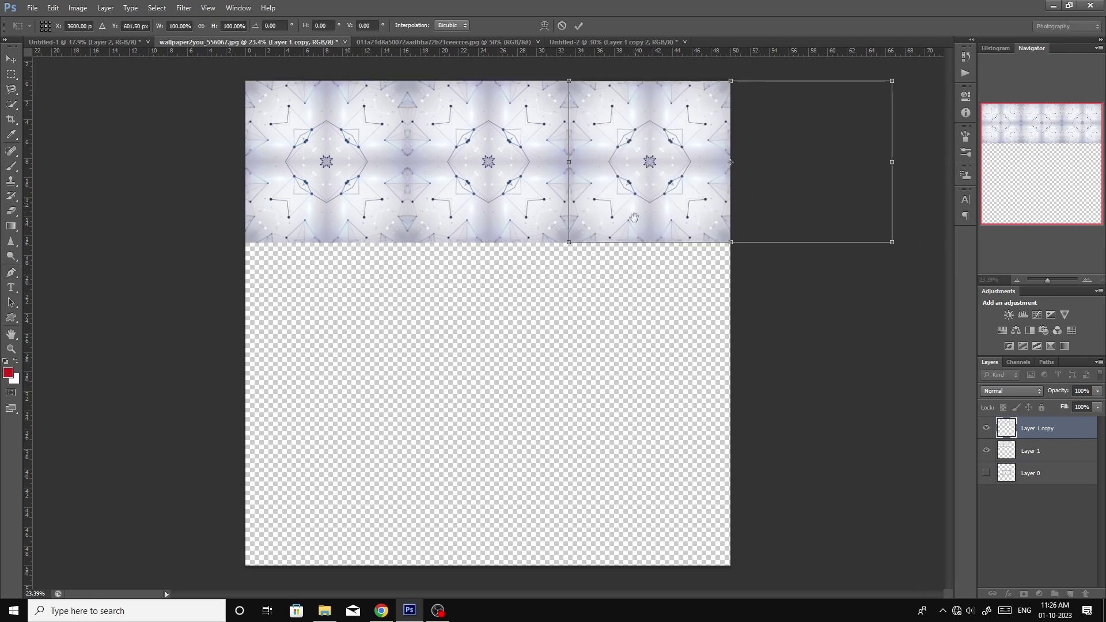
{"action": "key", "text": "Return"}
{"action": "key", "text": "ctrl+e"}
Duplicate the tiled rows downward to fill the lower canvas, merging everything into Layer 1
{"action": "key", "text": "ctrl+alt+t"}
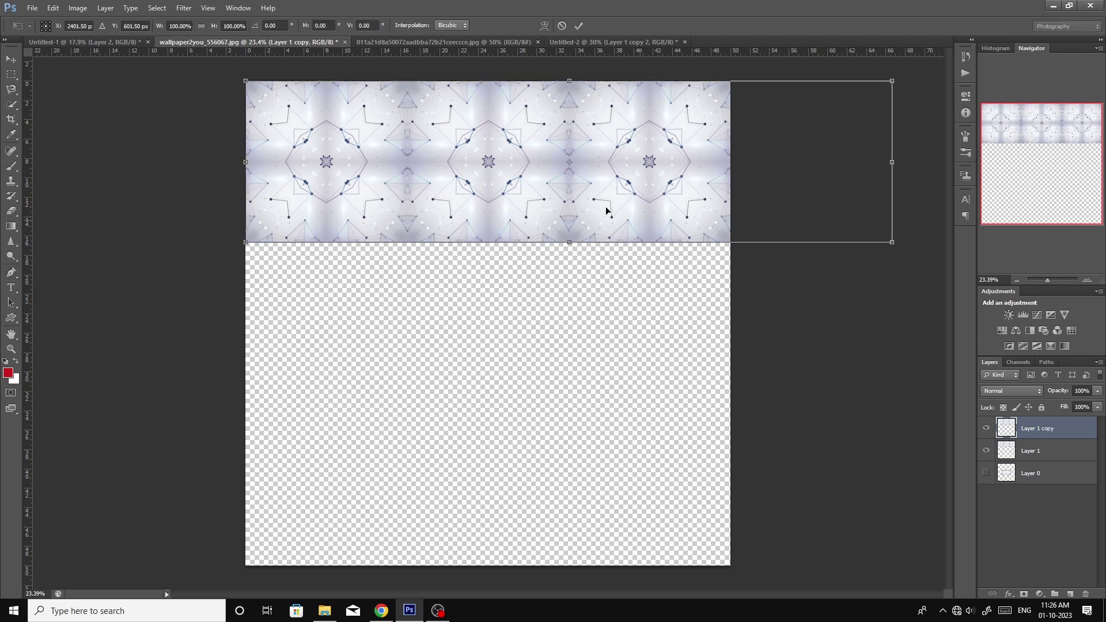
{"action": "mouse_move", "coordinate": [607, 206]}
{"action": "left_mouse_down"}
{"action": "mouse_move", "coordinate": [628, 381]}
{"action": "mouse_move", "coordinate": [624, 313]}
{"action": "left_mouse_up"}
{"action": "key", "text": "Return"}
{"action": "key", "text": "ctrl+e"}
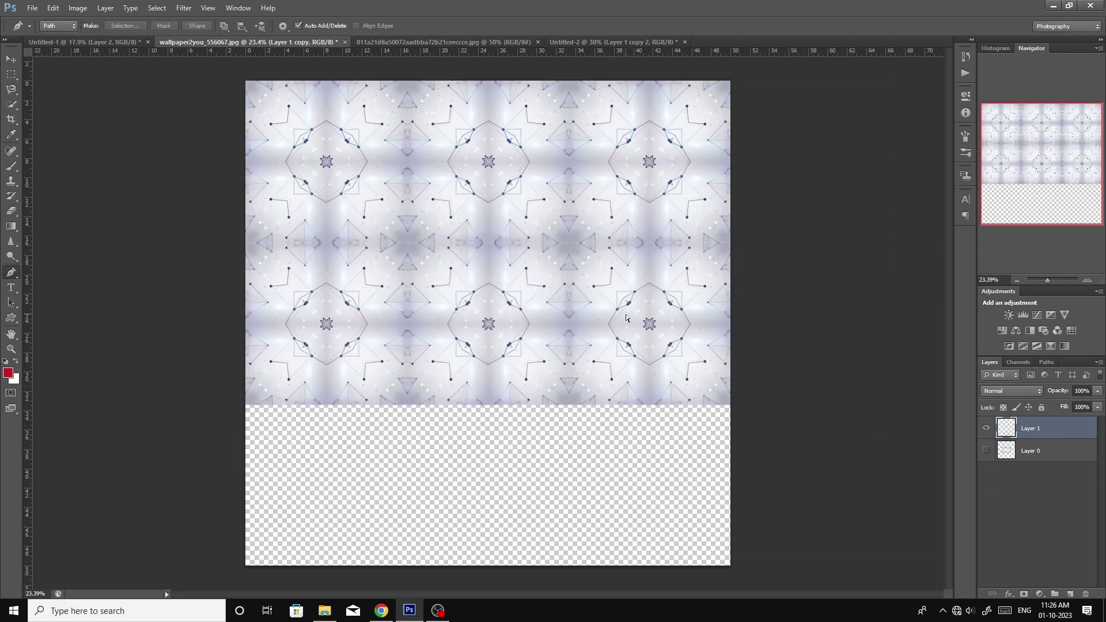
{"action": "key", "text": "ctrl+j"}
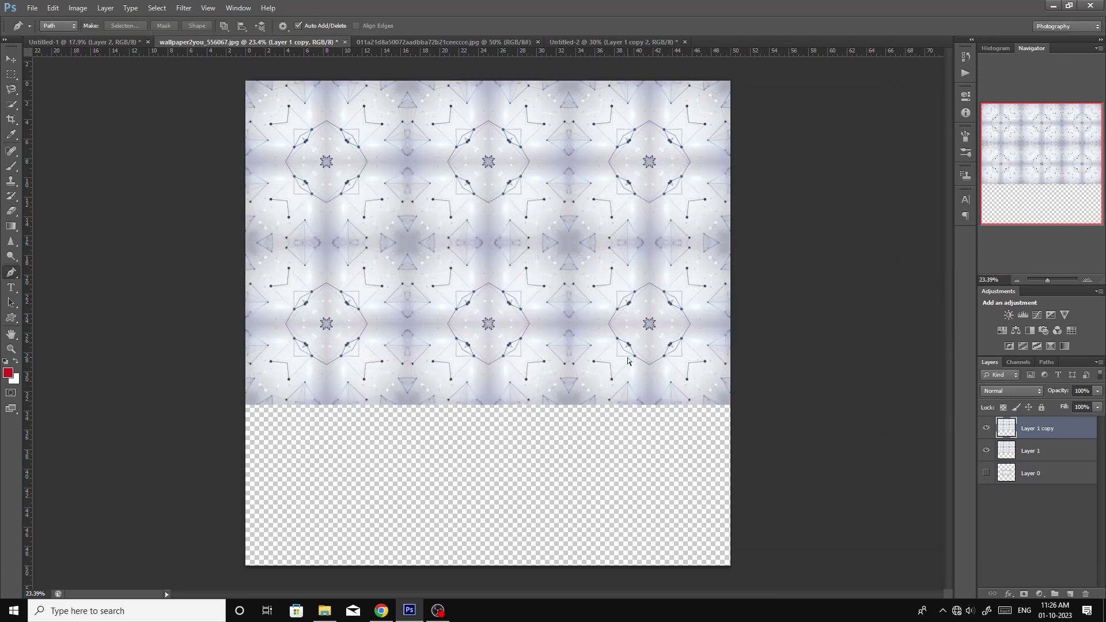
{"action": "key", "text": "ctrl+t"}
{"action": "left_click_drag", "start_coordinate": [629, 361], "coordinate": [624, 528]}
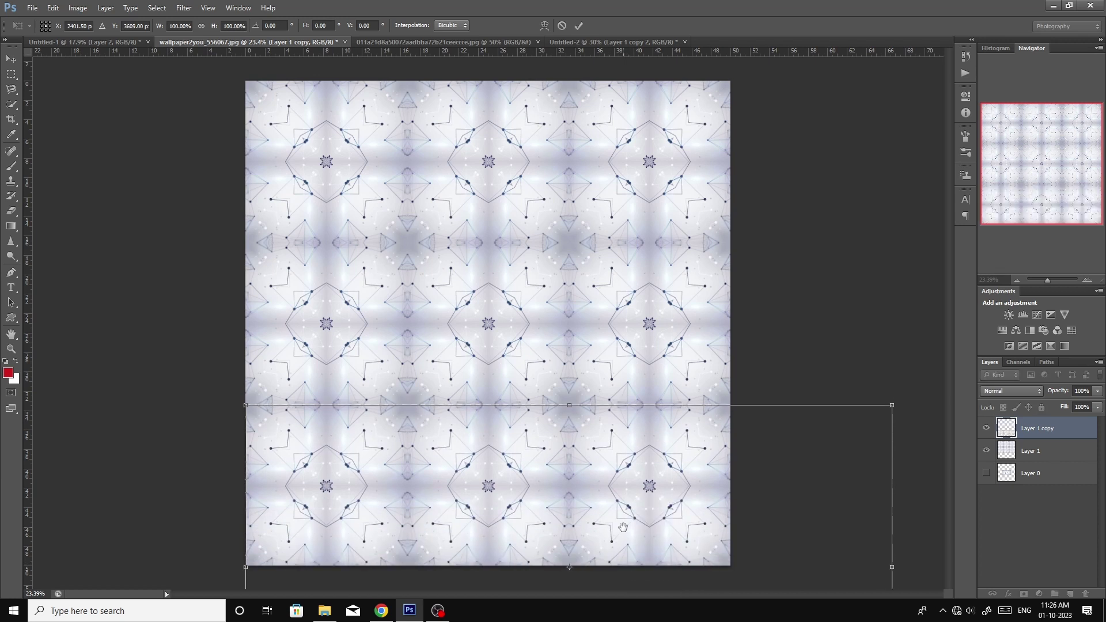
{"action": "key", "text": "Return"}
{"action": "key", "text": "p"}
{"action": "key", "text": "ctrl+e"}
Zoom in and out to inspect the network pattern, then bring up the indigo tie-dye document
{"action": "scroll", "coordinate": [477, 446], "scroll_direction": "down", "scroll_amount": 3}
{"action": "scroll", "coordinate": [477, 445], "scroll_direction": "up", "scroll_amount": 2}
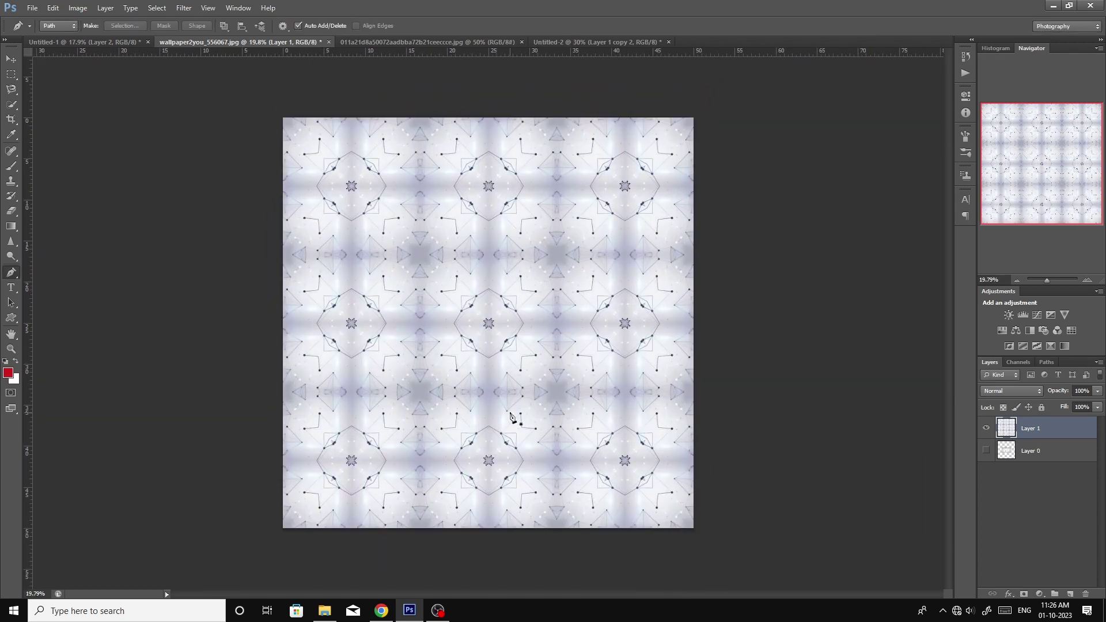
{"action": "scroll", "coordinate": [507, 438], "scroll_direction": "up", "scroll_amount": 2}
{"action": "scroll", "coordinate": [507, 414], "scroll_direction": "up", "scroll_amount": 2}
{"action": "scroll", "coordinate": [513, 418], "scroll_direction": "up", "scroll_amount": 2}
{"action": "scroll", "coordinate": [513, 418], "scroll_direction": "up", "scroll_amount": 2}
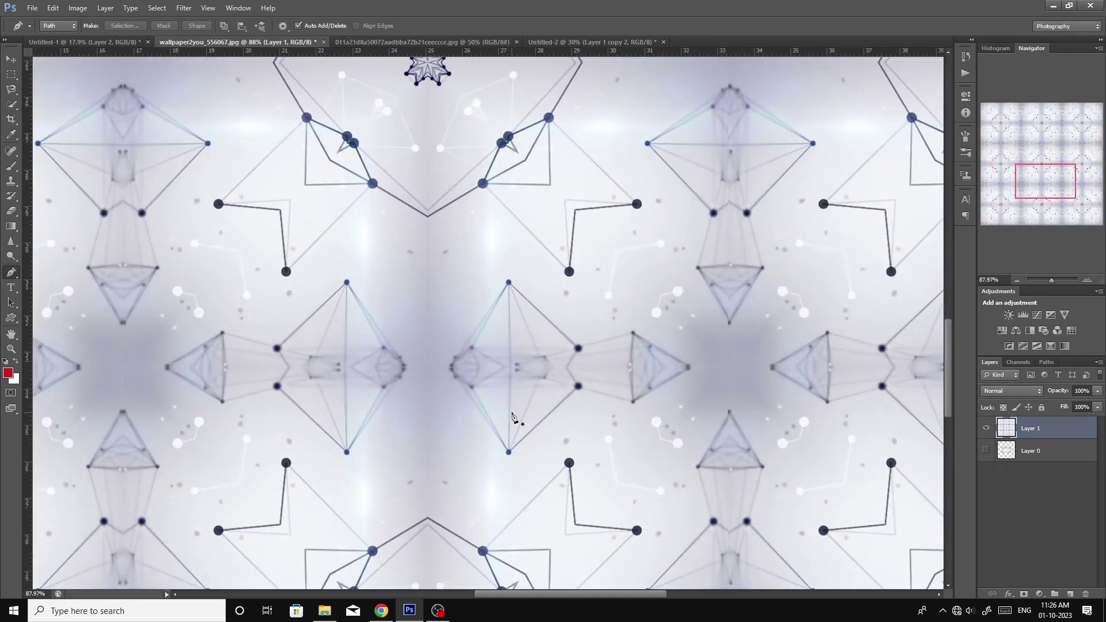
{"action": "scroll", "coordinate": [511, 416], "scroll_direction": "up", "scroll_amount": 2}
{"action": "scroll", "coordinate": [511, 415], "scroll_direction": "down", "scroll_amount": 2}
{"action": "scroll", "coordinate": [510, 410], "scroll_direction": "down", "scroll_amount": 1}
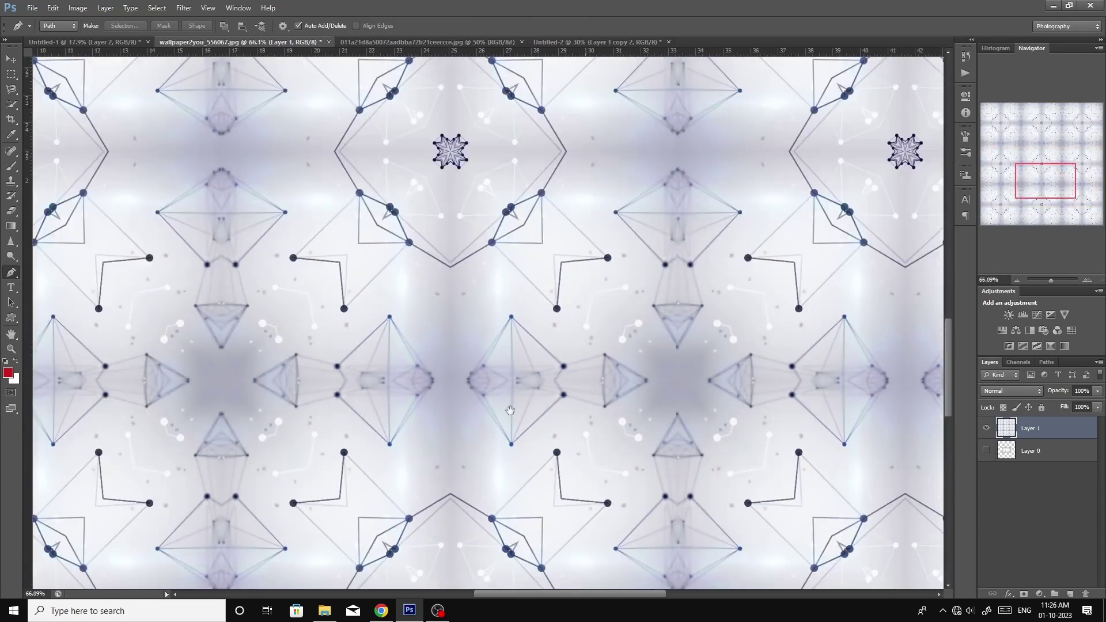
{"action": "scroll", "coordinate": [511, 415], "scroll_direction": "down", "scroll_amount": 2}
{"action": "scroll", "coordinate": [507, 415], "scroll_direction": "down", "scroll_amount": 2}
{"action": "scroll", "coordinate": [403, 461], "scroll_direction": "down", "scroll_amount": 2}
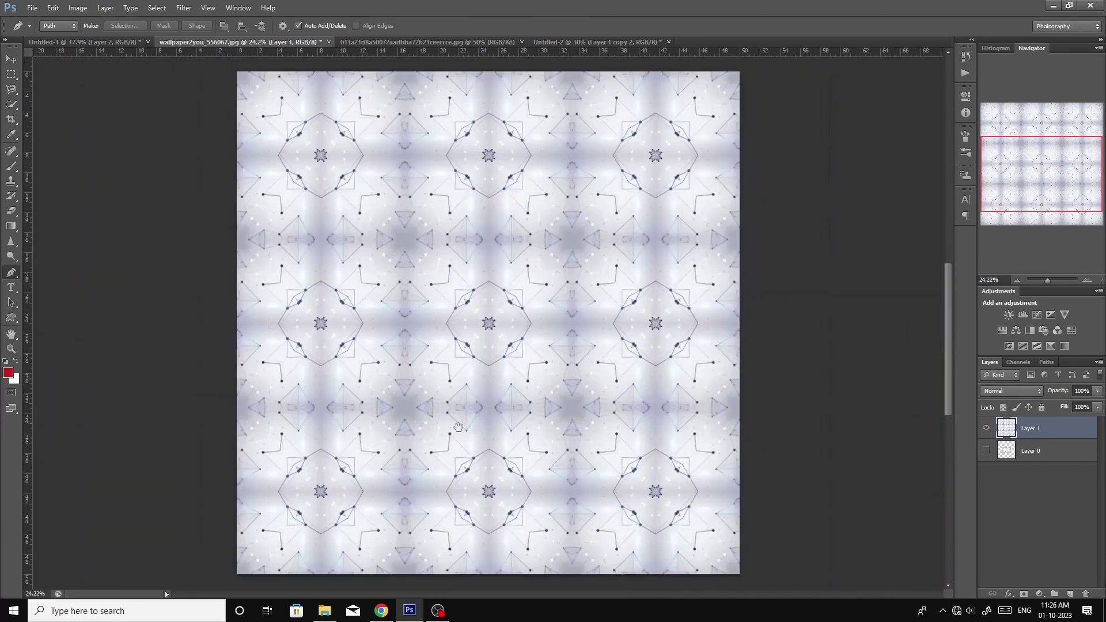
{"action": "scroll", "coordinate": [269, 512], "scroll_direction": "up", "scroll_amount": 1}
{"action": "scroll", "coordinate": [345, 473], "scroll_direction": "up", "scroll_amount": 2}
{"action": "scroll", "coordinate": [391, 352], "scroll_direction": "down", "scroll_amount": 1}
{"action": "scroll", "coordinate": [489, 423], "scroll_direction": "down", "scroll_amount": 3}
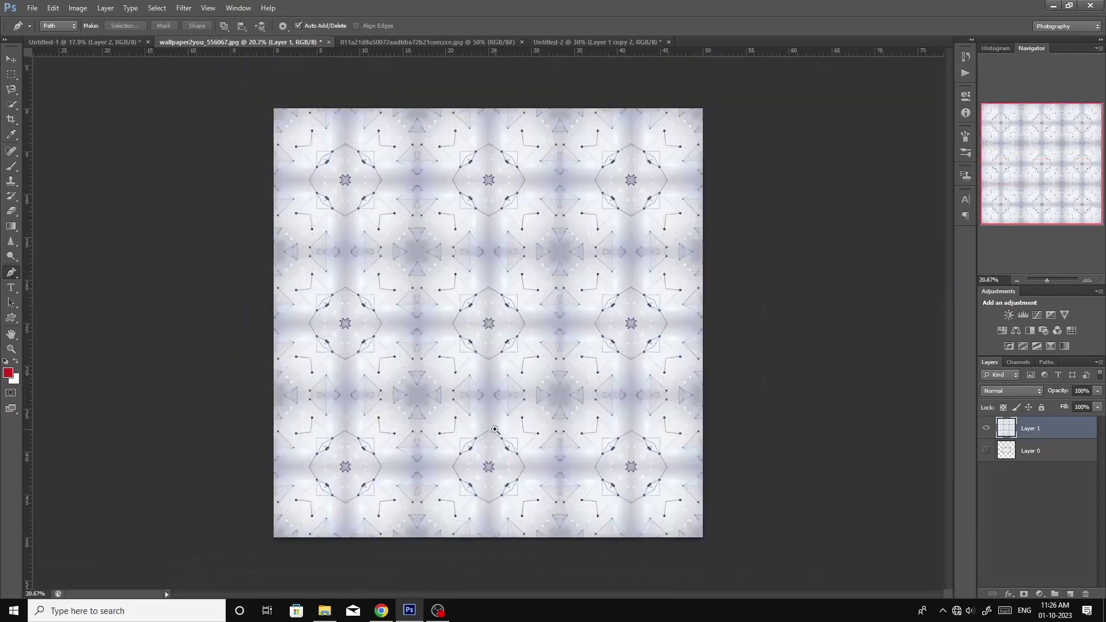
{"action": "key", "text": "ctrl+Tab"}
{"action": "scroll", "coordinate": [489, 423], "scroll_direction": "up", "scroll_amount": 1}
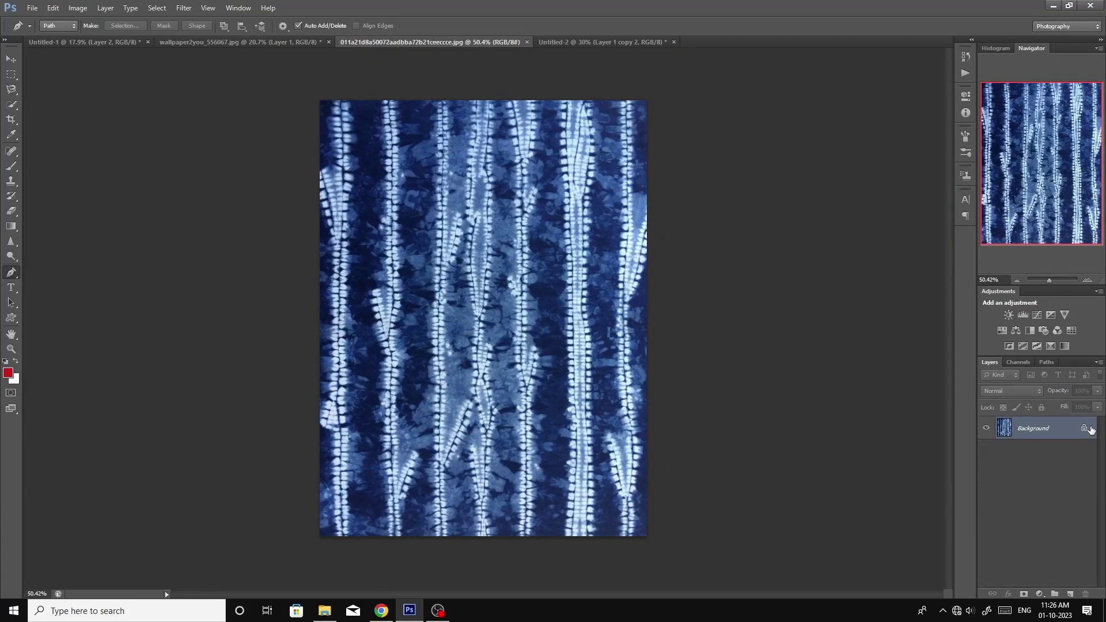
Unlock the Background as Layer 0 and enlarge the canvas to 50×50 inches
{"action": "double_click", "coordinate": [1080, 432]}
{"action": "key", "text": "Return"}
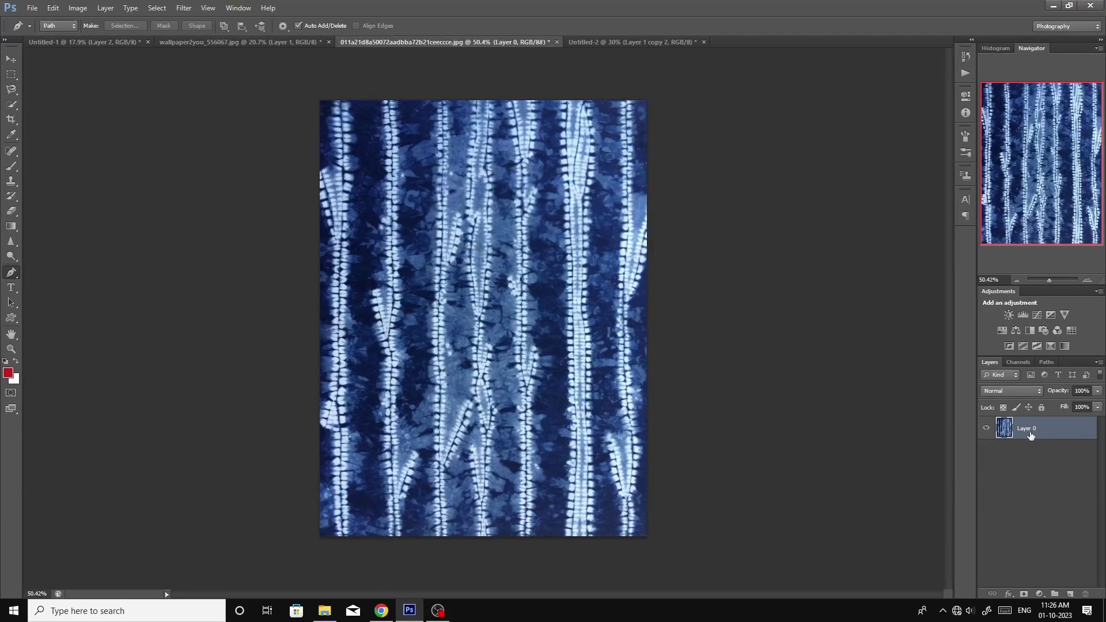
{"action": "scroll", "coordinate": [502, 425], "scroll_direction": "up", "scroll_amount": 2}
{"action": "scroll", "coordinate": [503, 426], "scroll_direction": "down", "scroll_amount": 1}
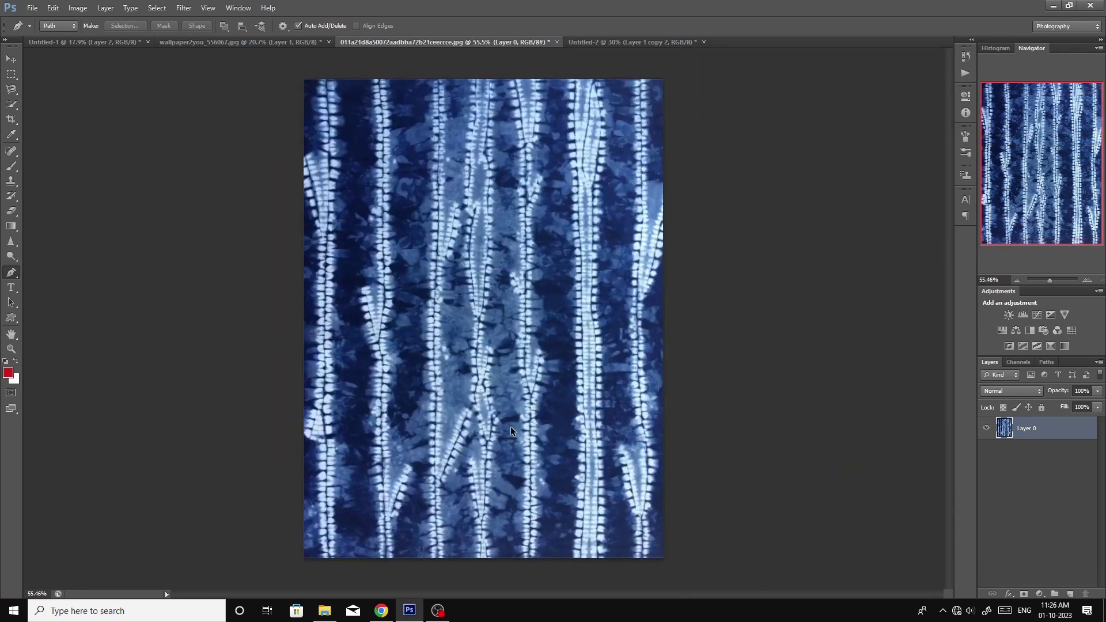
{"action": "key", "text": "ctrl+alt+c"}
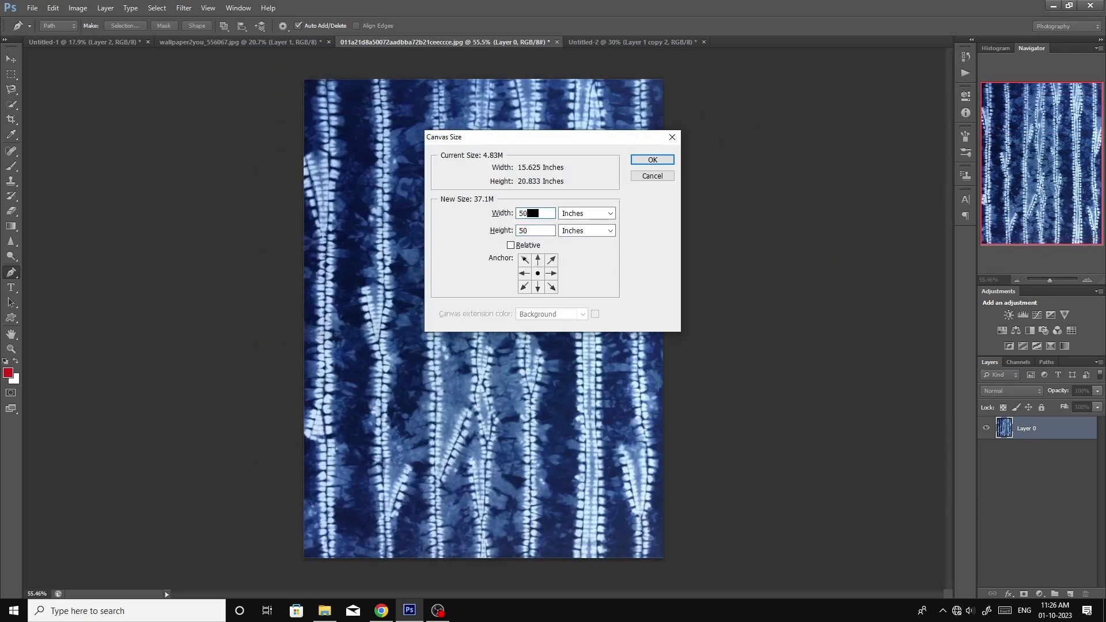
{"action": "key", "text": "Return"}
{"action": "scroll", "coordinate": [482, 291], "scroll_direction": "down", "scroll_amount": 3}
{"action": "scroll", "coordinate": [482, 291], "scroll_direction": "up", "scroll_amount": 2}
{"action": "scroll", "coordinate": [482, 291], "scroll_direction": "down", "scroll_amount": 2}
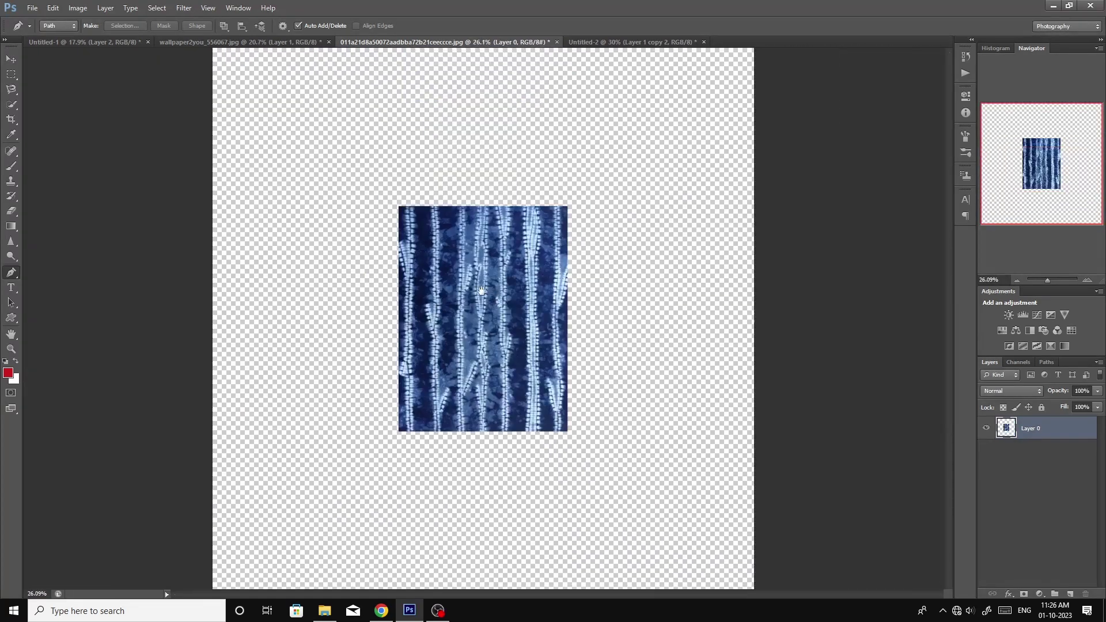
{"action": "scroll", "coordinate": [482, 375], "scroll_direction": "up", "scroll_amount": 1}
{"action": "scroll", "coordinate": [482, 375], "scroll_direction": "up", "scroll_amount": 1}
Copy a square selection onto Layer 1, hide Layer 0, and move the copy left
{"action": "key", "text": "m"}
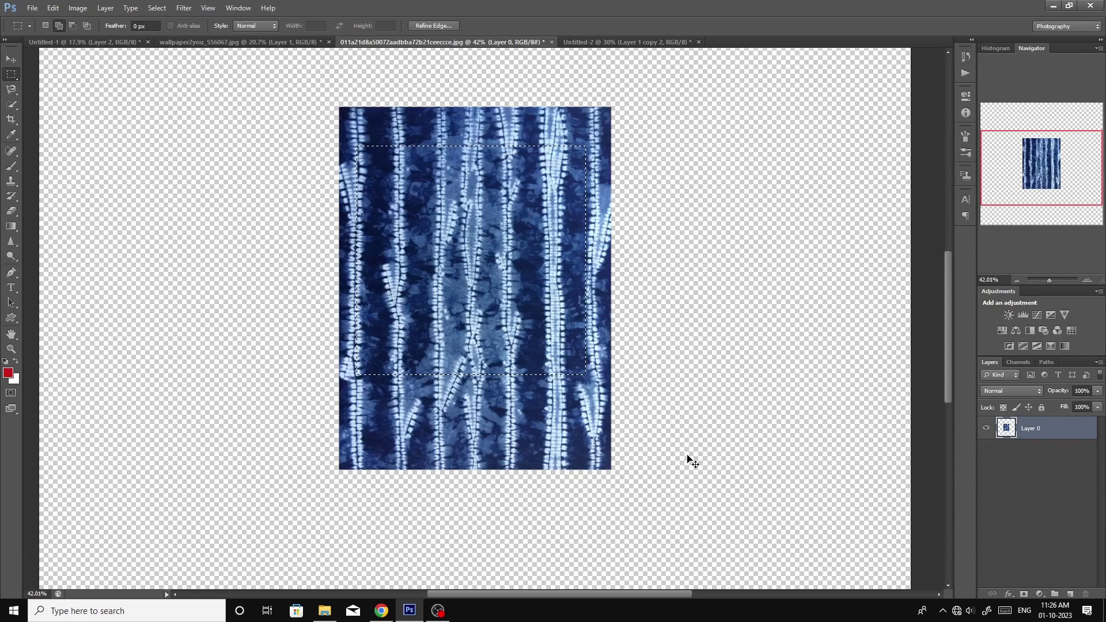
{"action": "key", "text": "ctrl+j"}
{"action": "left_click", "coordinate": [987, 450]}
{"action": "scroll", "coordinate": [483, 392], "scroll_direction": "down", "scroll_amount": 1}
{"action": "scroll", "coordinate": [482, 392], "scroll_direction": "down", "scroll_amount": 1}
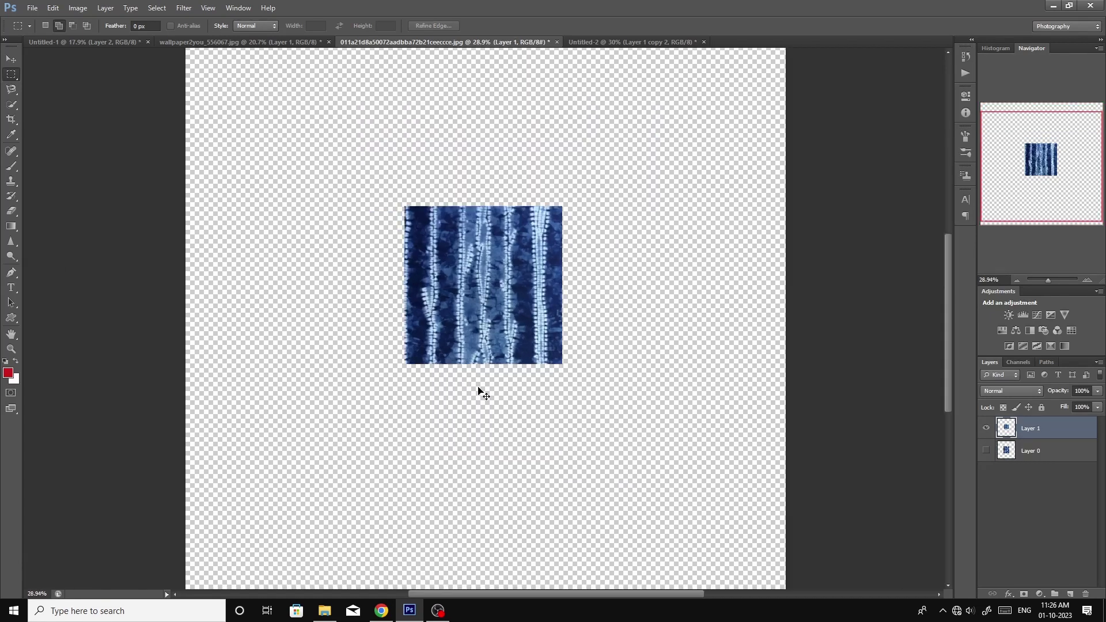
{"action": "key", "text": "ctrl+t"}
{"action": "left_click_drag", "start_coordinate": [477, 354], "coordinate": [389, 354]}
{"action": "key", "text": "Return"}
Switch to the Pen tool and scroll to review the copied square
{"action": "key", "text": "p"}
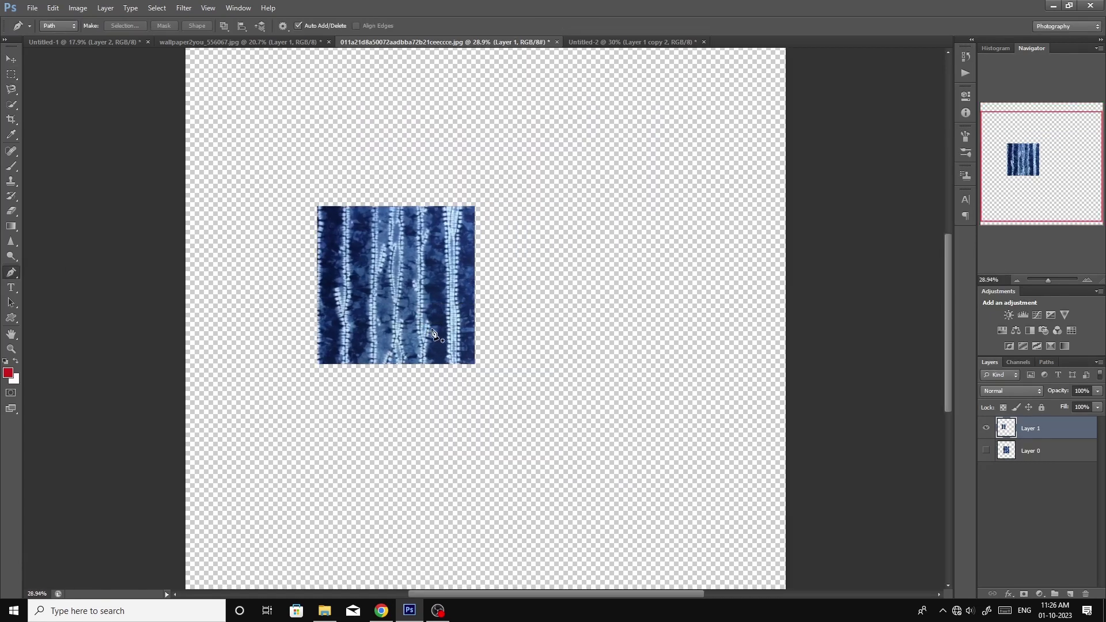
{"action": "scroll", "coordinate": [488, 374], "scroll_direction": "up", "scroll_amount": 2}
{"action": "scroll", "coordinate": [488, 374], "scroll_direction": "up", "scroll_amount": 3}
{"action": "scroll", "coordinate": [543, 390], "scroll_direction": "up", "scroll_amount": 3}
{"action": "scroll", "coordinate": [588, 380], "scroll_direction": "up", "scroll_amount": 2}
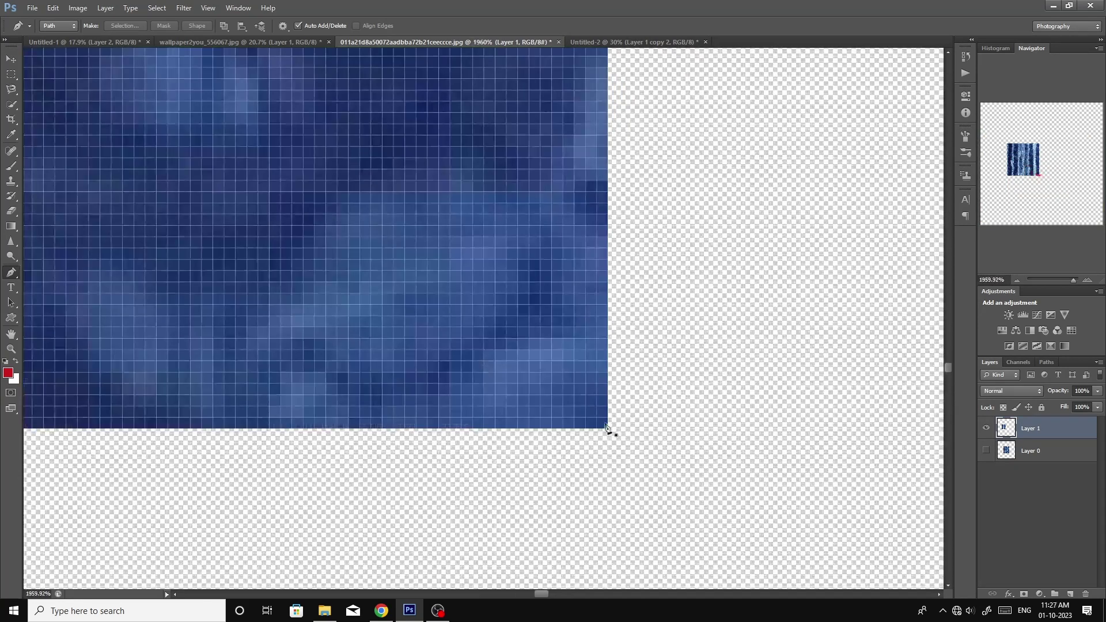
{"action": "scroll", "coordinate": [609, 429], "scroll_direction": "down", "scroll_amount": 2}
{"action": "scroll", "coordinate": [611, 435], "scroll_direction": "down", "scroll_amount": 2}
{"action": "scroll", "coordinate": [547, 415], "scroll_direction": "down", "scroll_amount": 2}
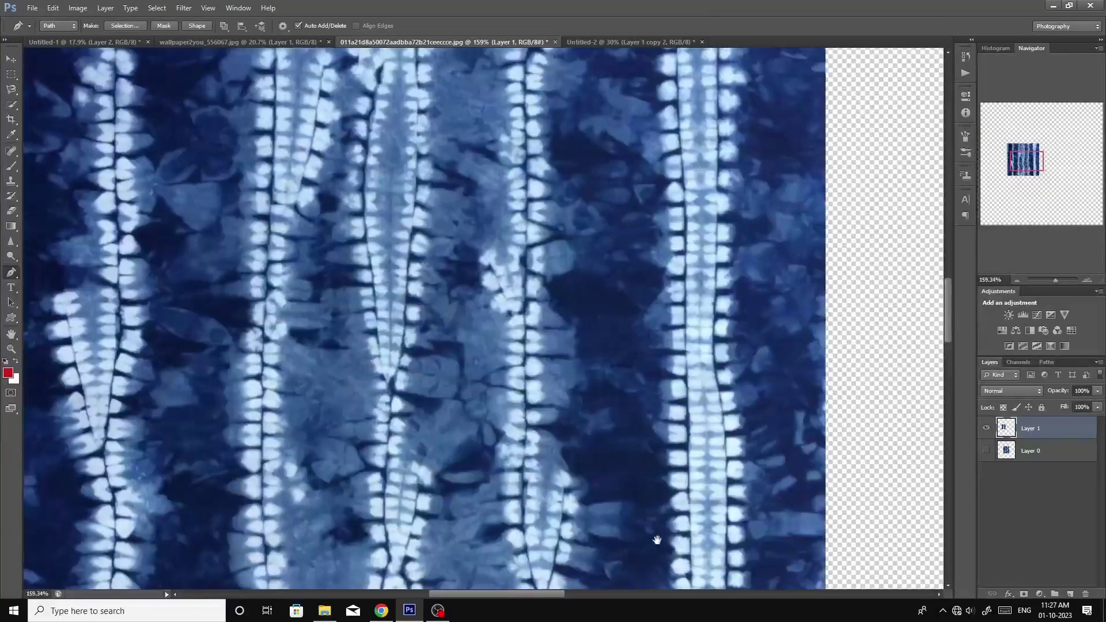
{"action": "scroll", "coordinate": [459, 385], "scroll_direction": "down", "scroll_amount": 2}
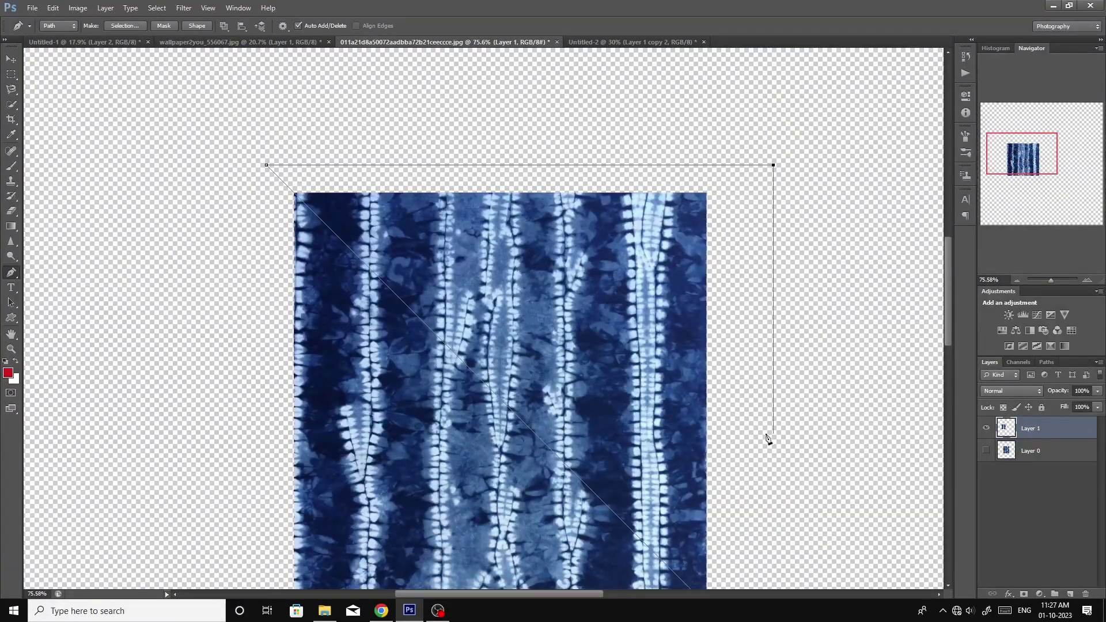
Load the triangular path as a selection and delete the pixels it cuts away
{"action": "left_click_drag", "start_coordinate": [768, 439], "coordinate": [765, 178]}
{"action": "key", "text": "ctrl+Return"}
{"action": "key", "text": "Delete"}
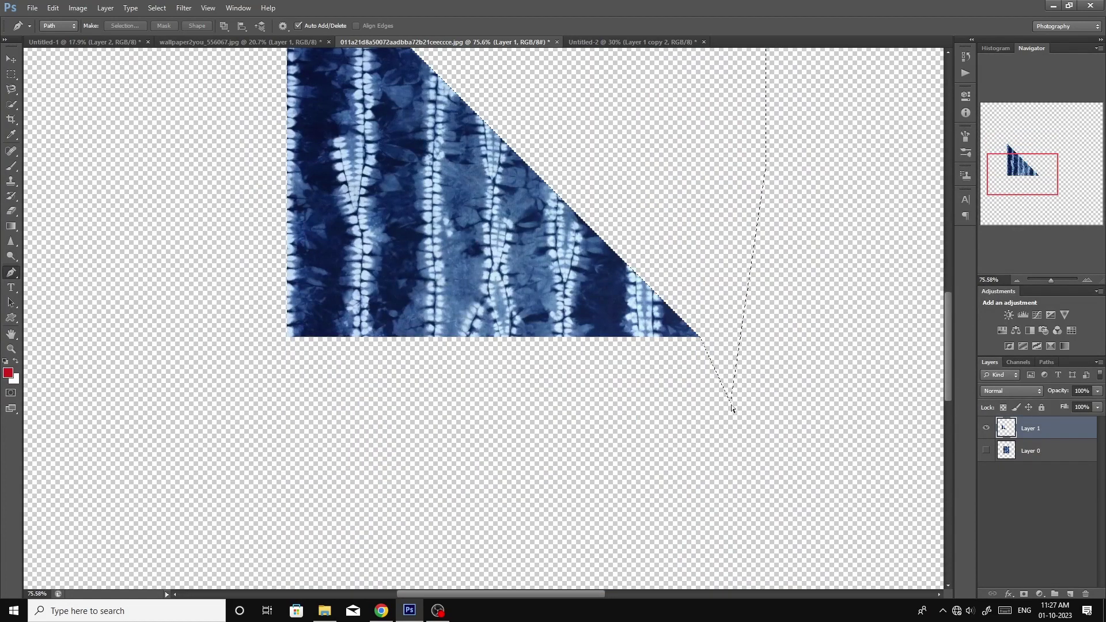
{"action": "scroll", "coordinate": [571, 365], "scroll_direction": "down", "scroll_amount": 2}
{"action": "scroll", "coordinate": [507, 345], "scroll_direction": "down", "scroll_amount": 2}
Duplicate the triangle and try quarter-turn rotations on the copy
{"action": "key", "text": "ctrl+j"}
{"action": "scroll", "coordinate": [510, 350], "scroll_direction": "up", "scroll_amount": 2}
{"action": "key", "text": "ctrl+t"}
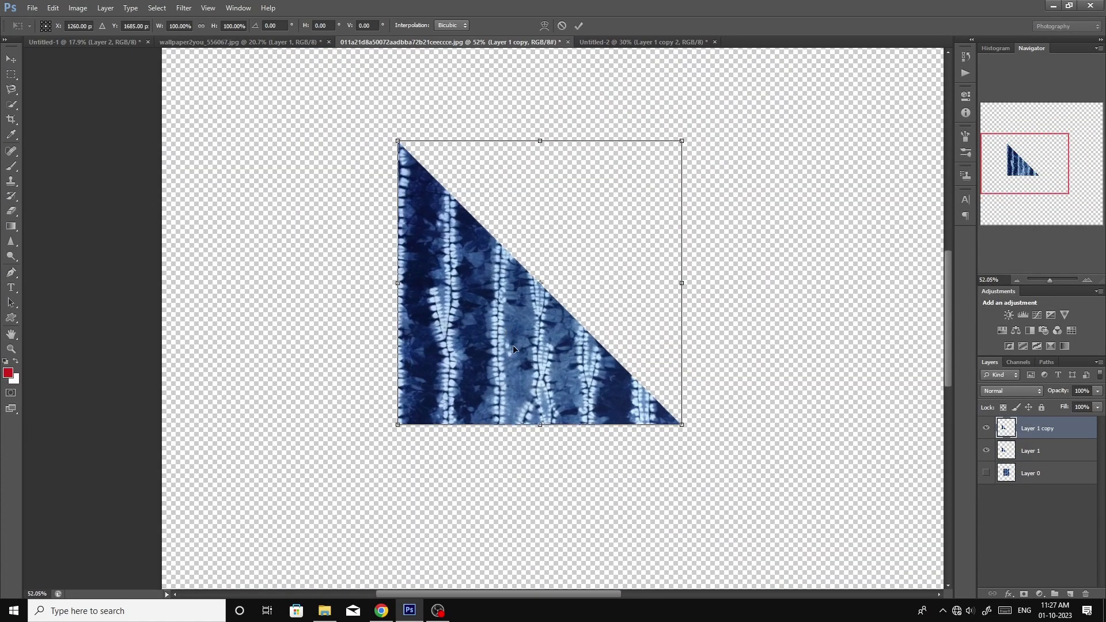
{"action": "right_click", "coordinate": [513, 345]}
{"action": "left_click", "coordinate": [570, 503]}
{"action": "right_click", "coordinate": [568, 382]}
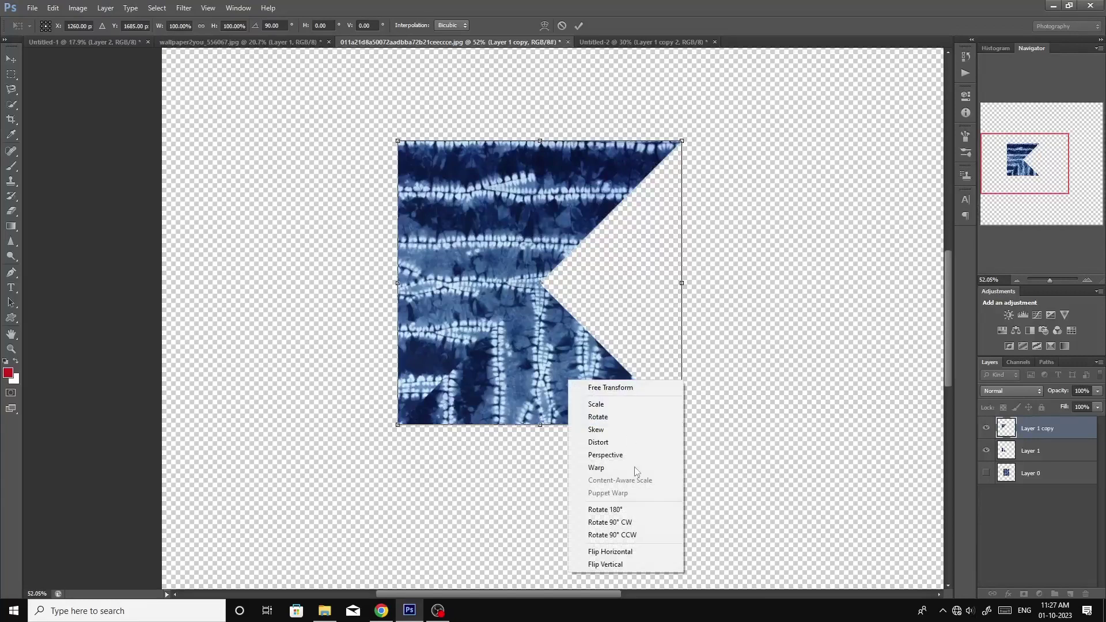
{"action": "left_click", "coordinate": [602, 530]}
{"action": "right_click", "coordinate": [560, 392]}
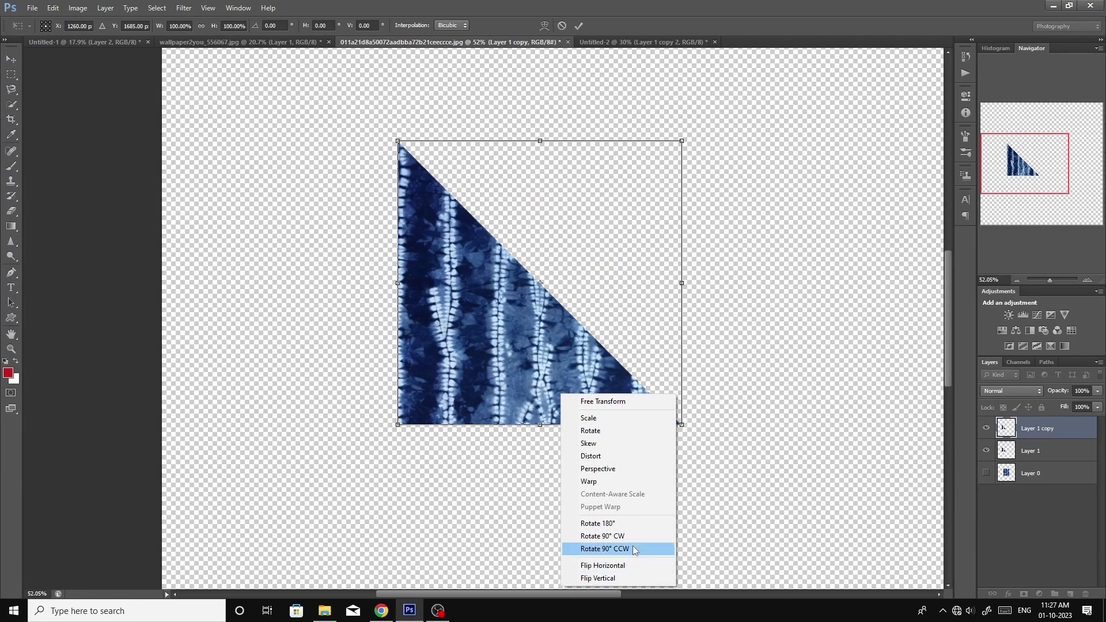
{"action": "left_click", "coordinate": [634, 550]}
{"action": "right_click", "coordinate": [580, 338]}
{"action": "left_click", "coordinate": [648, 476]}
Flip the copy horizontally and rotate it so it fills the empty half
{"action": "right_click", "coordinate": [556, 374]}
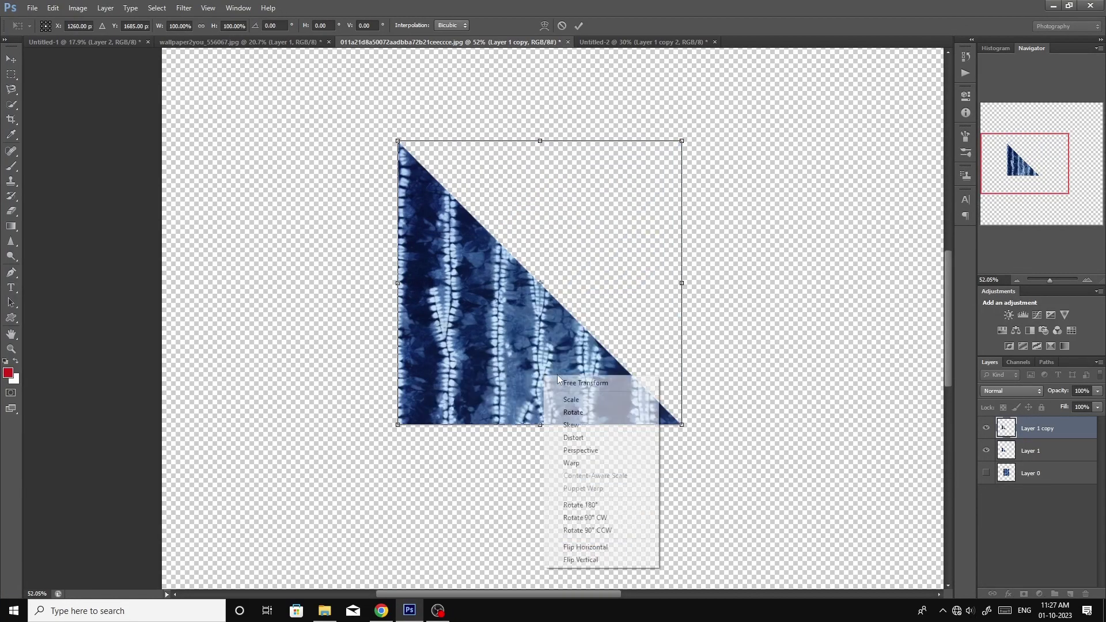
{"action": "left_click", "coordinate": [594, 530]}
{"action": "right_click", "coordinate": [544, 361]}
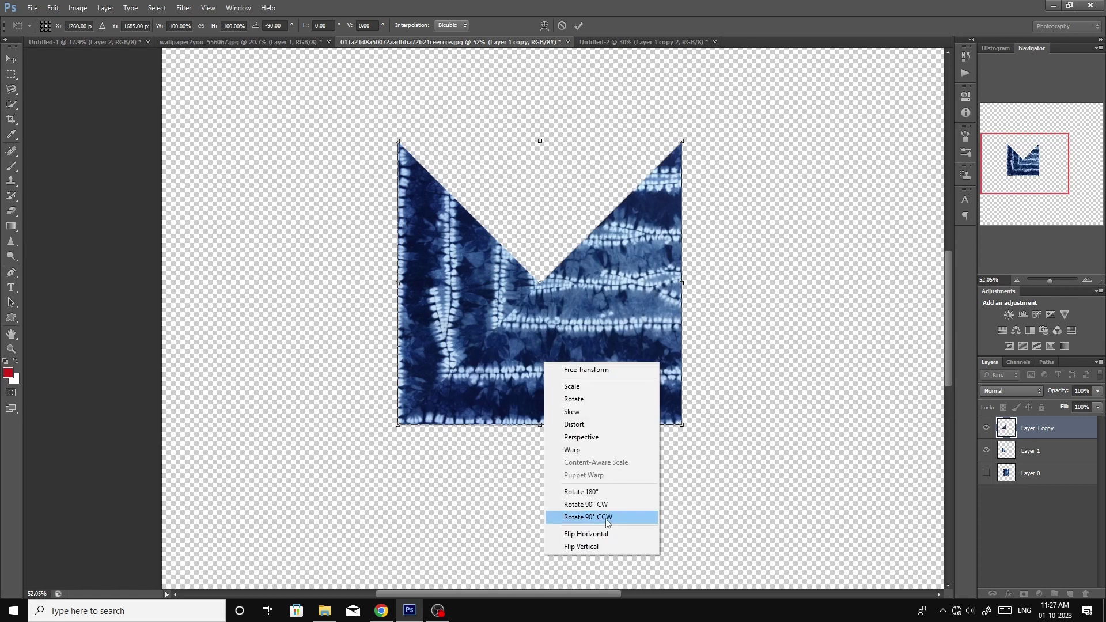
{"action": "left_click", "coordinate": [606, 519]}
{"action": "right_click", "coordinate": [575, 378]}
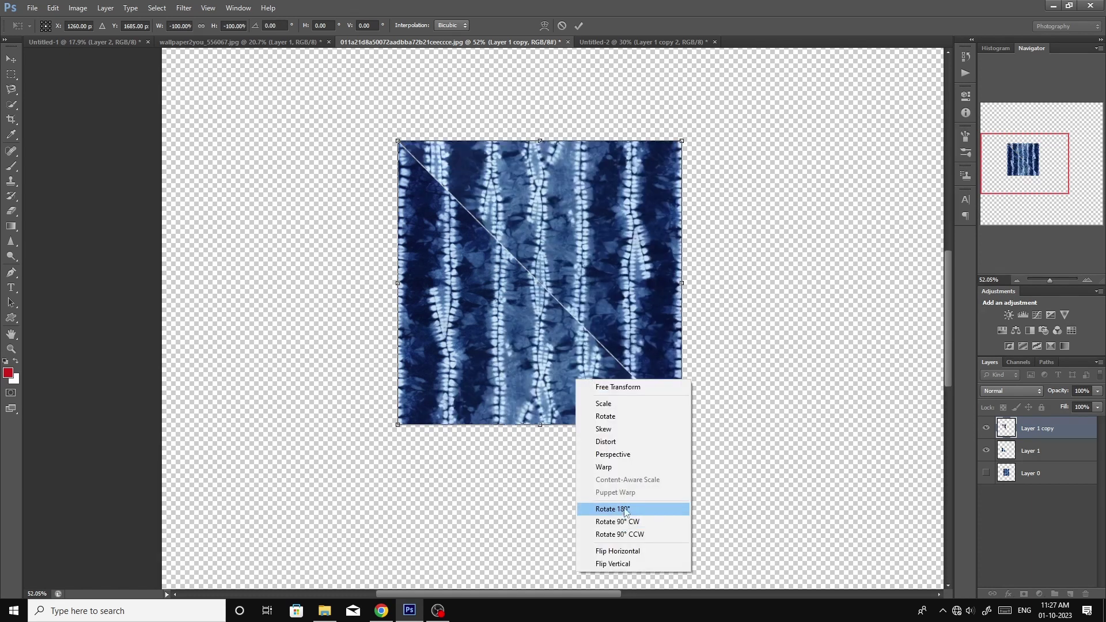
{"action": "left_click", "coordinate": [625, 509]}
{"action": "right_click", "coordinate": [562, 376]}
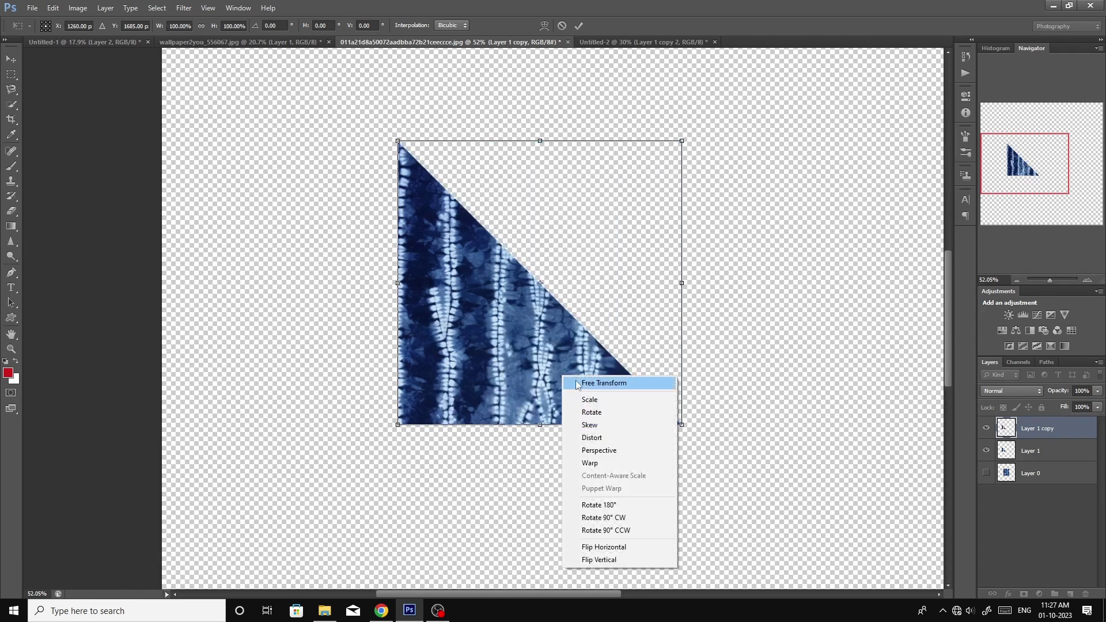
{"action": "left_click", "coordinate": [618, 543]}
{"action": "right_click", "coordinate": [579, 420]}
{"action": "left_click", "coordinate": [631, 374]}
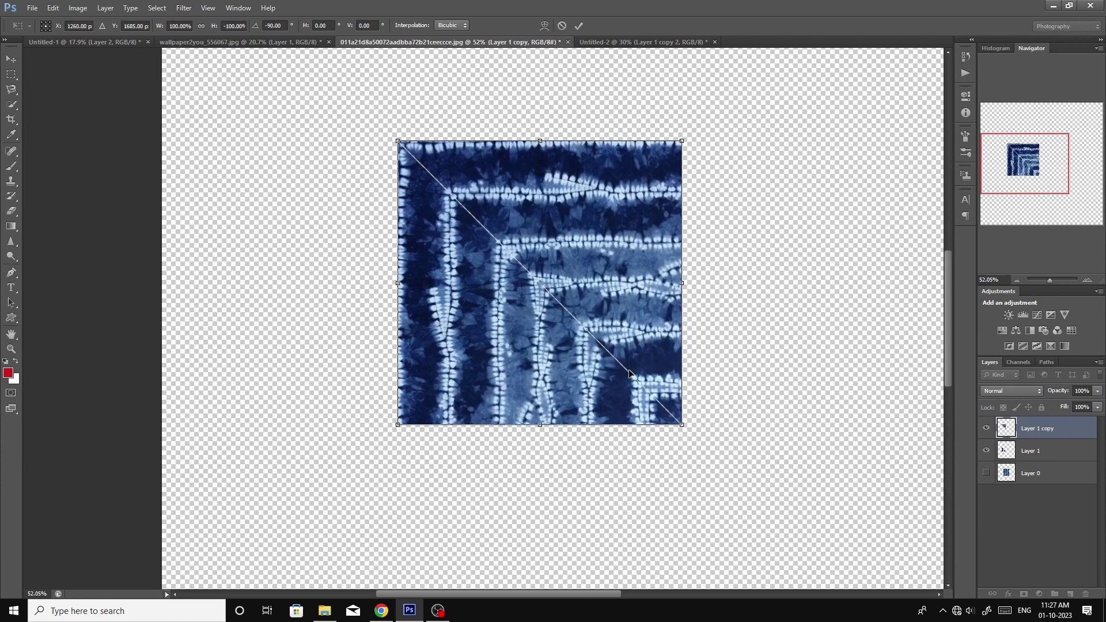
{"action": "key", "text": "Return"}
Merge the two triangles, then merge in a copy nudged down 1 px to hide the seam
{"action": "key", "text": "p"}
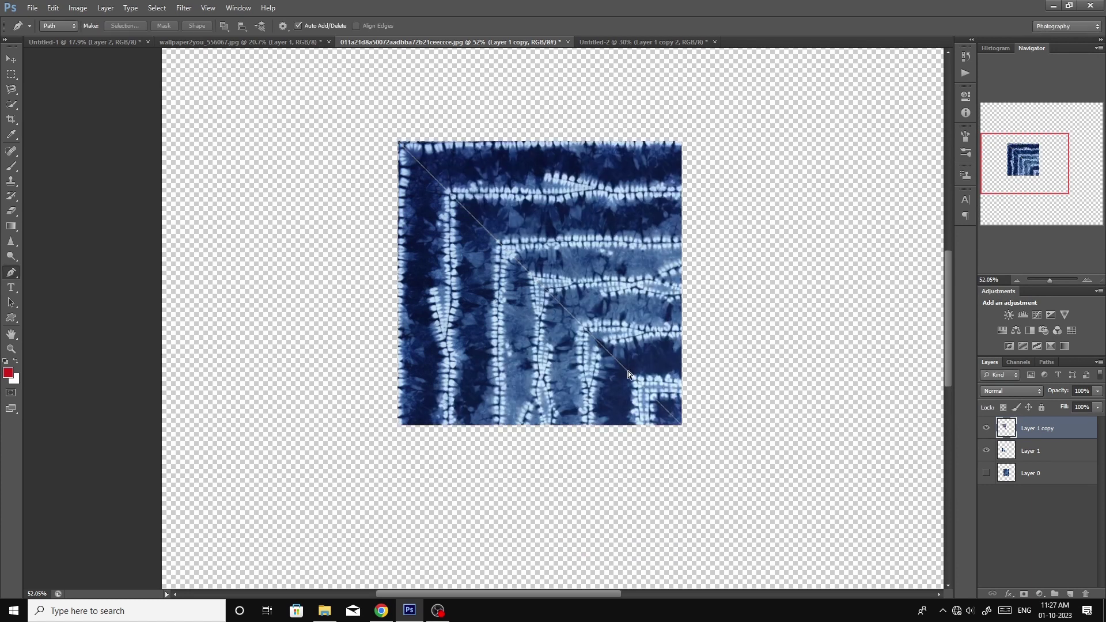
{"action": "key", "text": "ctrl+e"}
{"action": "scroll", "coordinate": [542, 344], "scroll_direction": "up", "scroll_amount": 5}
{"action": "key", "text": "ctrl+t"}
{"action": "key", "text": "Return"}
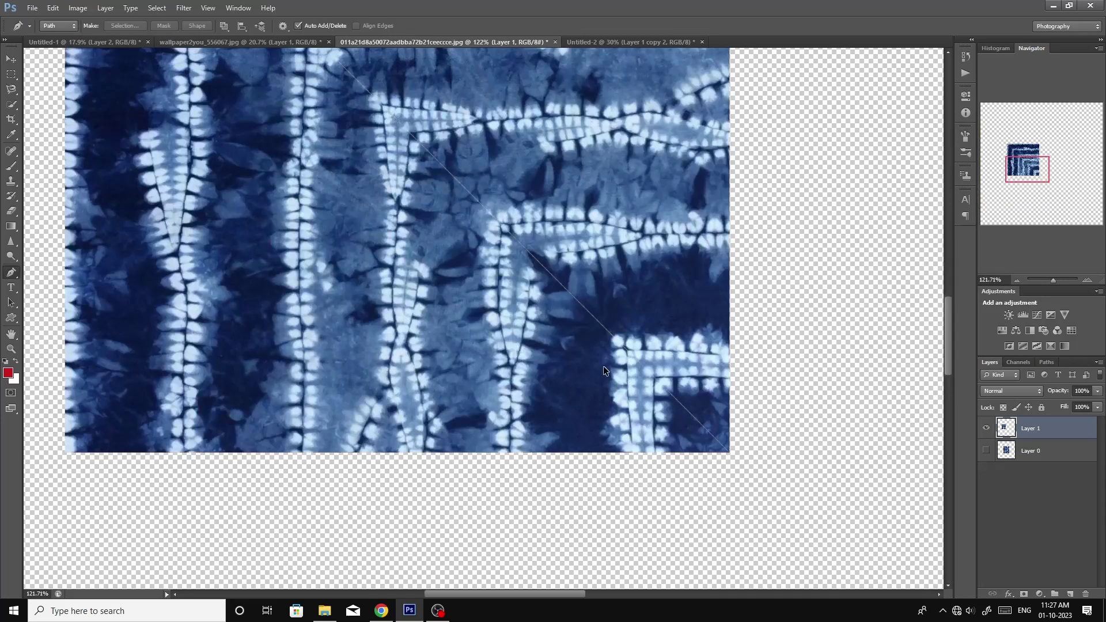
{"action": "key", "text": "ctrl+j"}
{"action": "scroll", "coordinate": [603, 366], "scroll_direction": "up", "scroll_amount": 3}
{"action": "scroll", "coordinate": [628, 343], "scroll_direction": "up", "scroll_amount": 3}
{"action": "key", "text": "ctrl+t"}
{"action": "key", "text": "Down"}
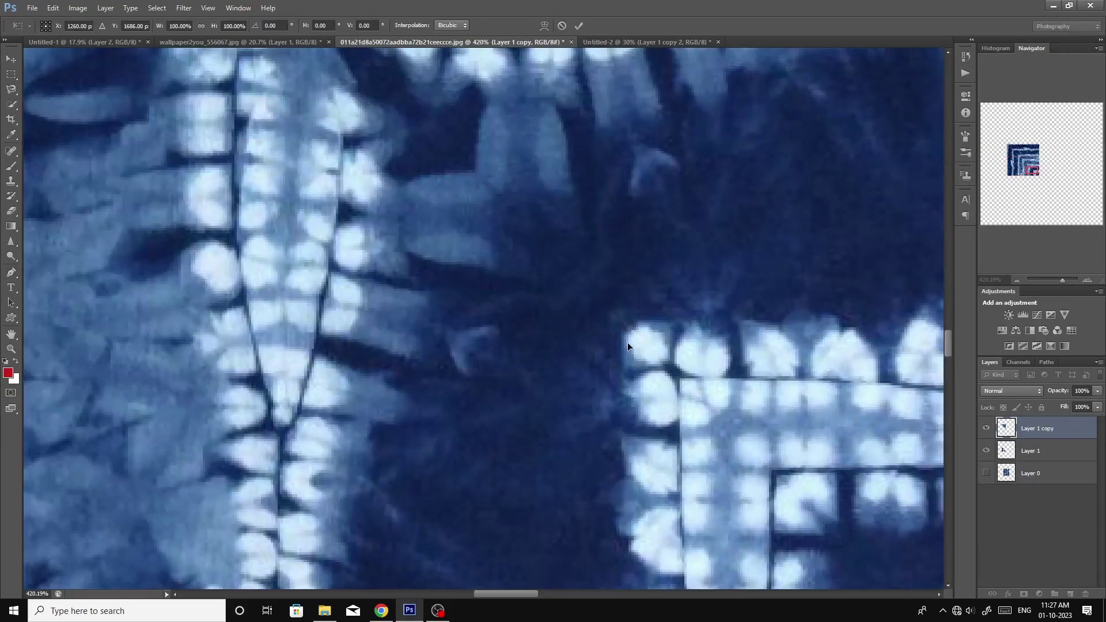
{"action": "key", "text": "Return"}
{"action": "key", "text": "p"}
{"action": "key", "text": "ctrl+e"}
Move the merged square to the canvas's upper left
{"action": "scroll", "coordinate": [596, 329], "scroll_direction": "down", "scroll_amount": 5}
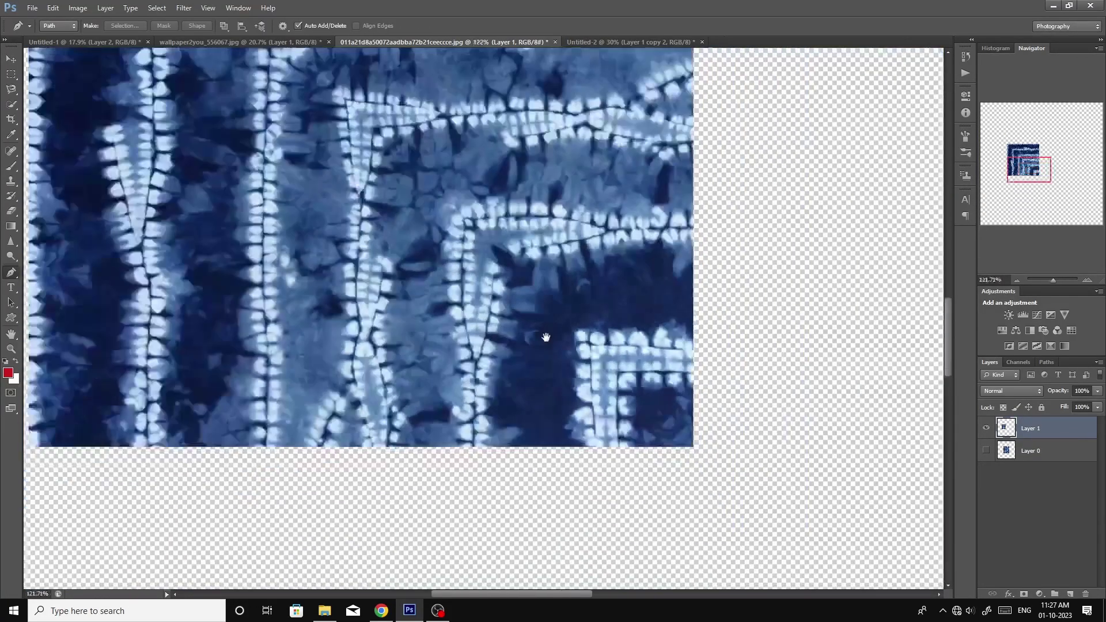
{"action": "scroll", "coordinate": [546, 334], "scroll_direction": "down", "scroll_amount": 3}
{"action": "scroll", "coordinate": [465, 362], "scroll_direction": "down", "scroll_amount": 3}
{"action": "key", "text": "ctrl+t"}
{"action": "left_click_drag", "start_coordinate": [507, 410], "coordinate": [418, 229]}
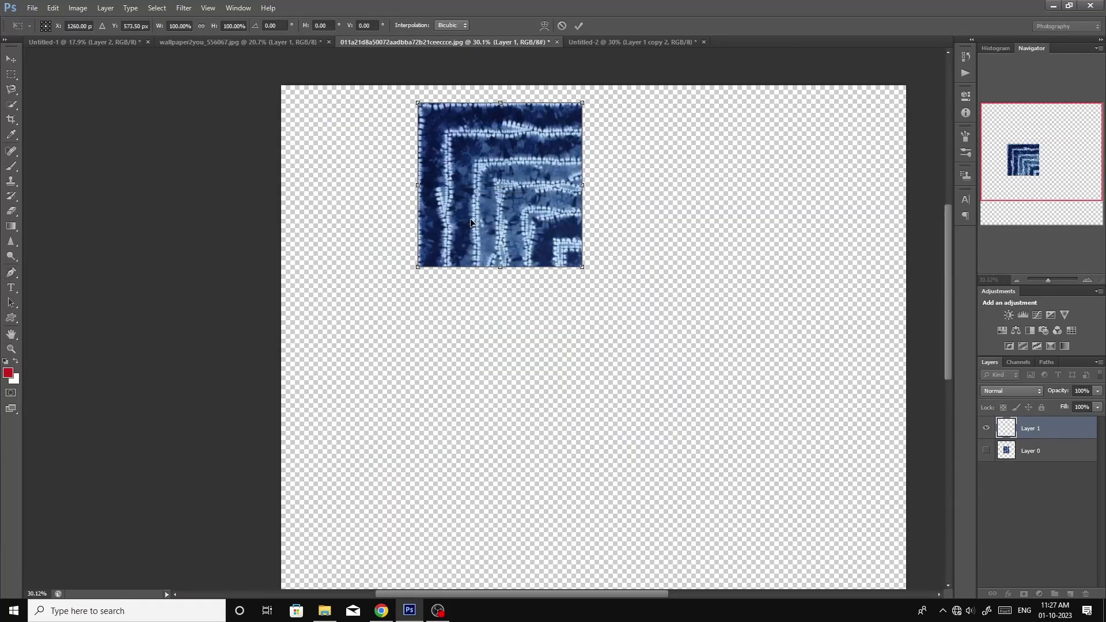
{"action": "key", "text": "Return"}
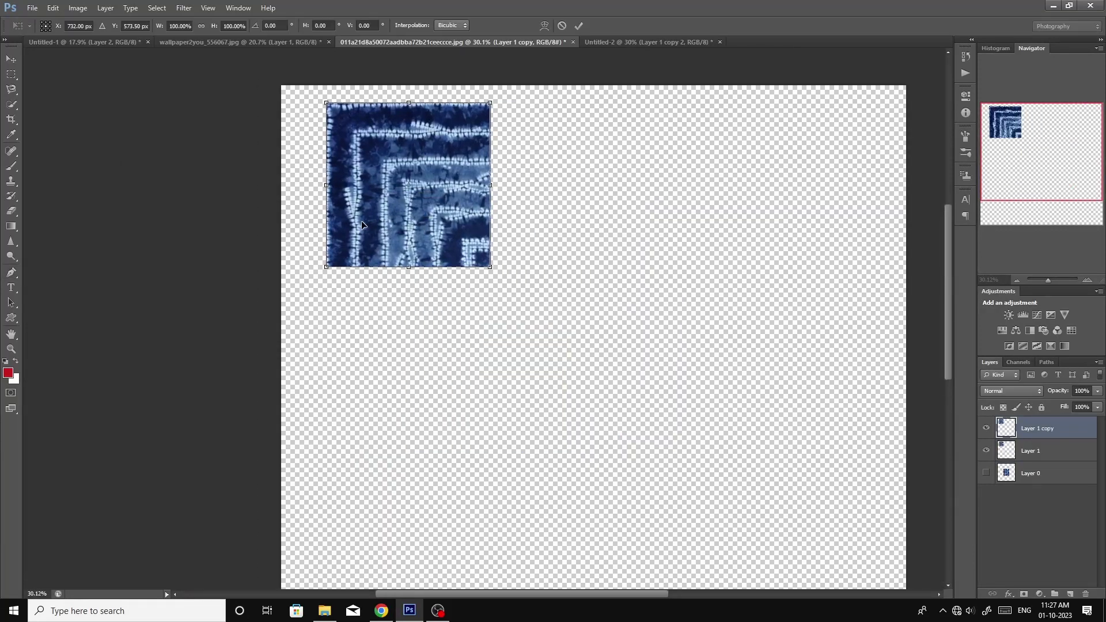
Add a horizontally flipped copy beside the square and merge them
{"action": "right_click", "coordinate": [362, 225]}
{"action": "left_click", "coordinate": [415, 394]}
{"action": "mouse_move", "coordinate": [381, 239]}
{"action": "left_mouse_down"}
{"action": "mouse_move", "coordinate": [582, 238]}
{"action": "mouse_move", "coordinate": [545, 238]}
{"action": "mouse_move", "coordinate": [542, 441]}
{"action": "mouse_move", "coordinate": [537, 371]}
{"action": "left_mouse_up"}
{"action": "key", "text": "Return"}
{"action": "key", "text": "ctrl+e"}
{"action": "key", "text": "ctrl+j"}
Add a vertically flipped copy below and merge into one four-way tile
{"action": "key", "text": "ctrl+t"}
{"action": "right_click", "coordinate": [557, 226]}
{"action": "left_click", "coordinate": [599, 408]}
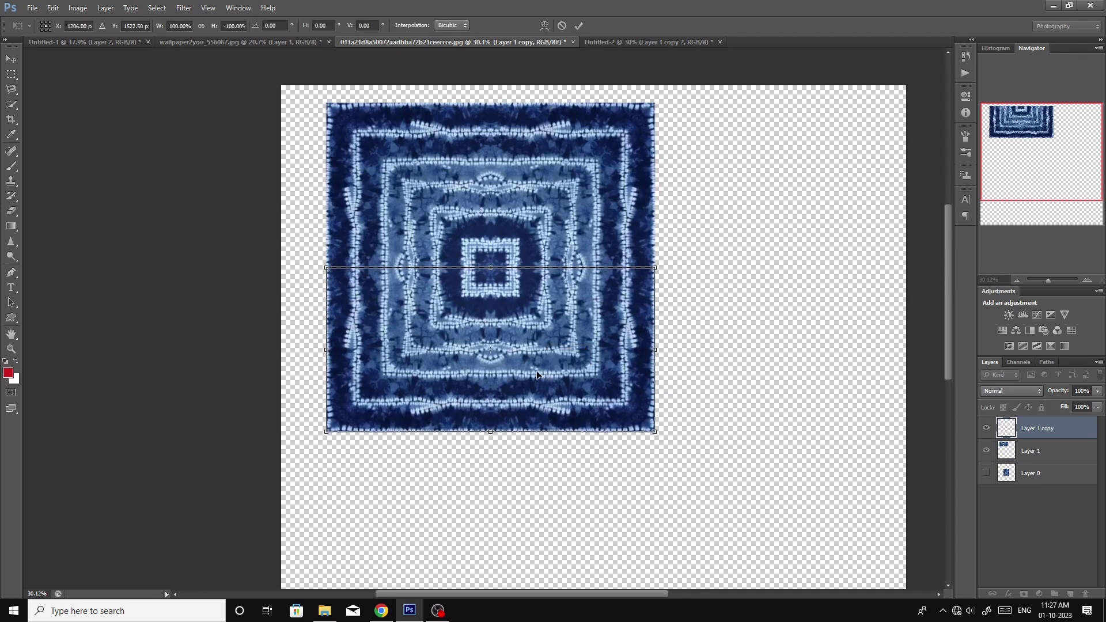
{"action": "key", "text": "Return"}
{"action": "key", "text": "ctrl+e"}
{"action": "scroll", "coordinate": [496, 258], "scroll_direction": "up", "scroll_amount": 3}
{"action": "scroll", "coordinate": [496, 258], "scroll_direction": "up", "scroll_amount": 2}
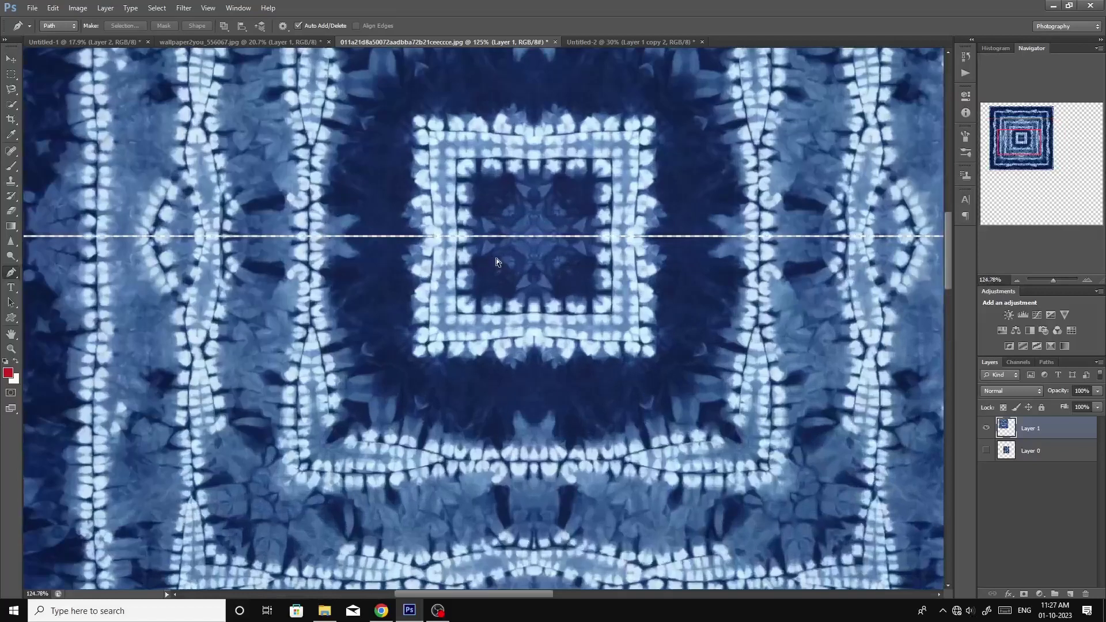
Check the tile's seams with a transform and merge the remaining copy into it
{"action": "key", "text": "ctrl+t"}
{"action": "key", "text": "Return"}
{"action": "key", "text": "p"}
{"action": "key", "text": "ctrl+t"}
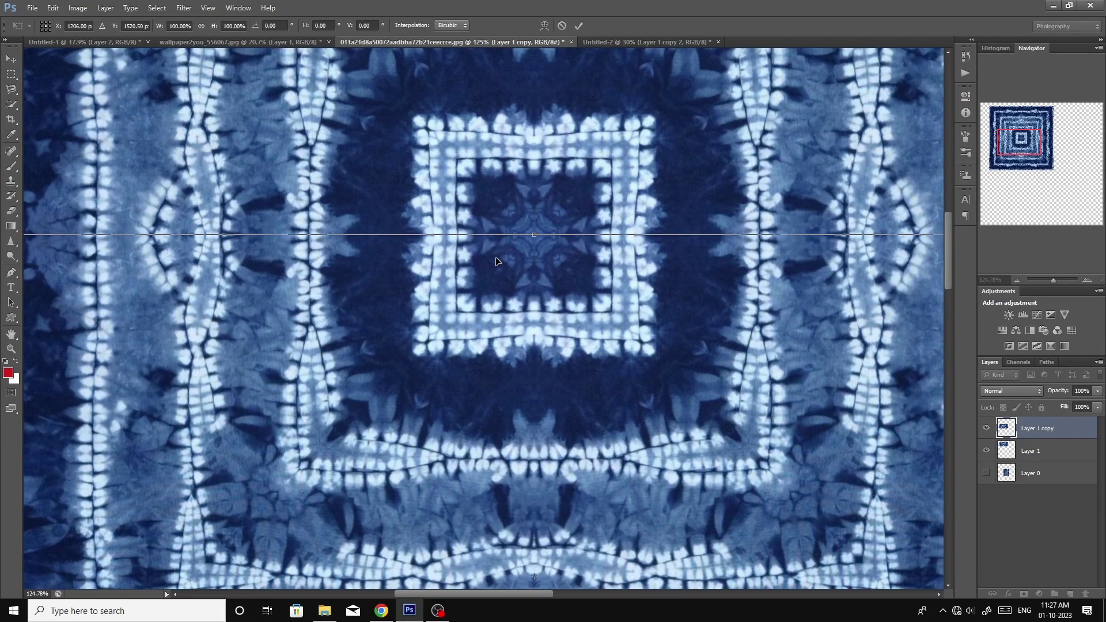
{"action": "key", "text": "ctrl+e"}
{"action": "scroll", "coordinate": [496, 258], "scroll_direction": "down", "scroll_amount": 3}
{"action": "scroll", "coordinate": [479, 334], "scroll_direction": "down", "scroll_amount": 2}
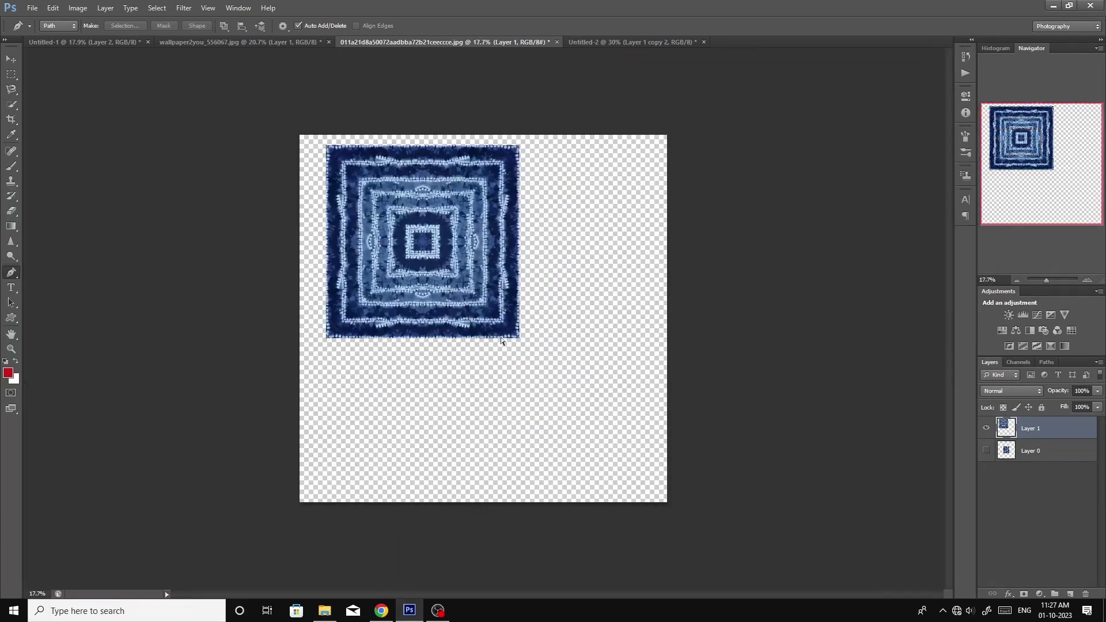
Place a duplicate tile to the right of the original and merge the pair
{"action": "left_click_drag", "start_coordinate": [417, 287], "coordinate": [460, 274]}
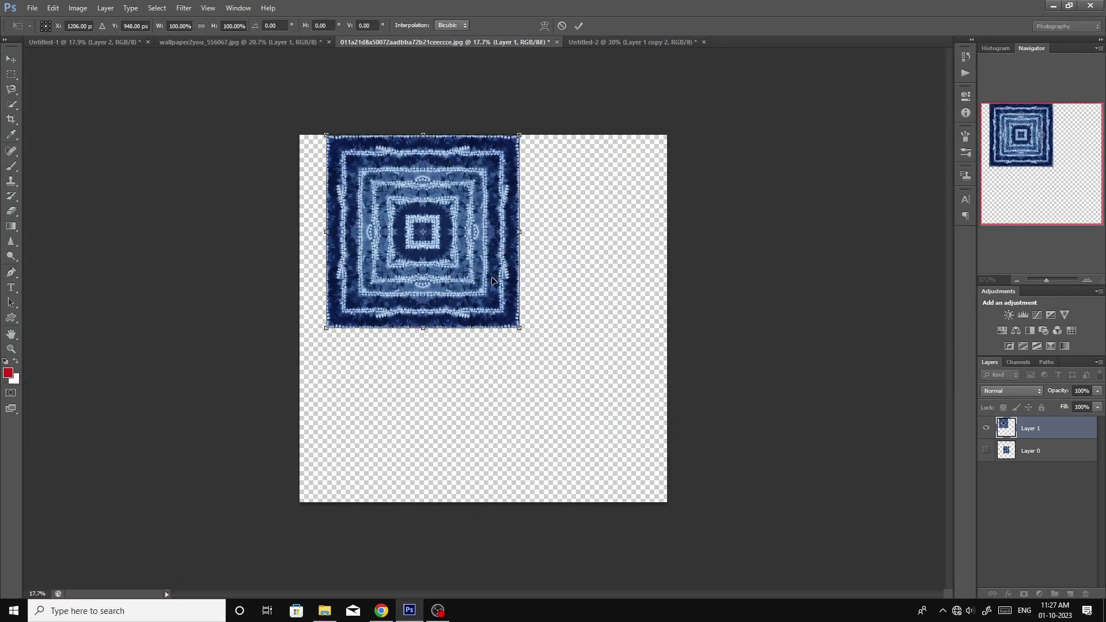
{"action": "key", "text": "Return"}
{"action": "key", "text": "ctrl+j"}
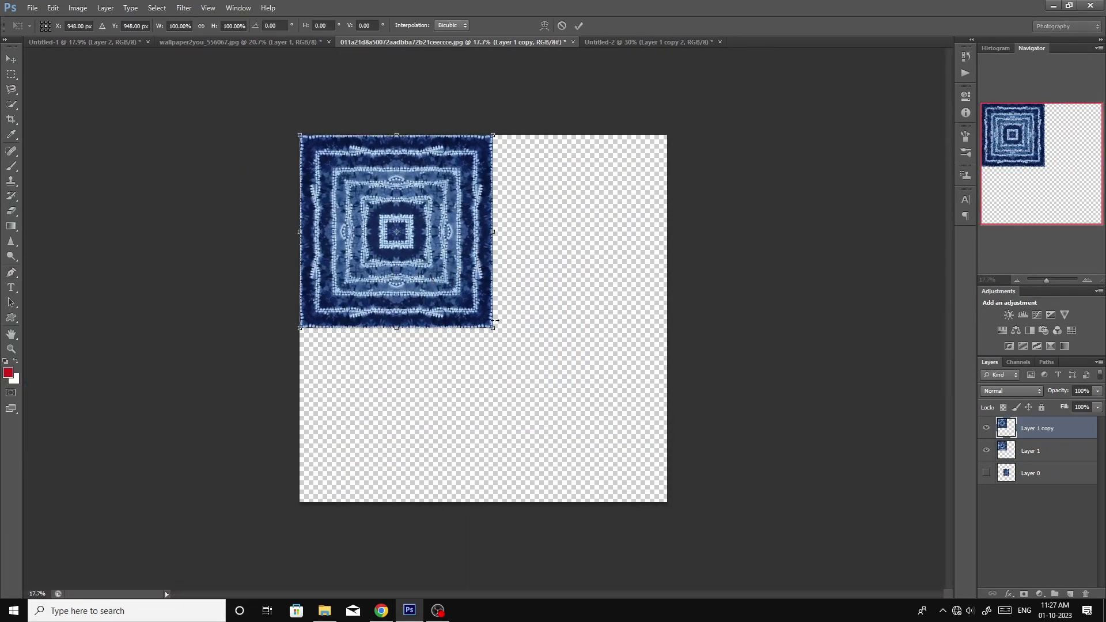
{"action": "left_click_drag", "start_coordinate": [426, 282], "coordinate": [606, 282]}
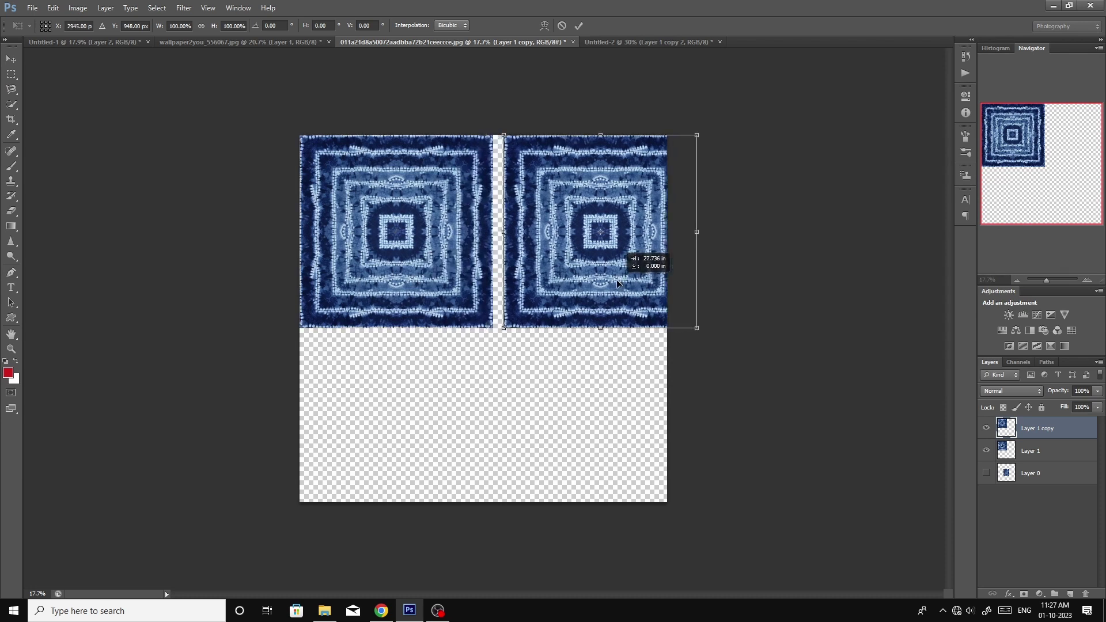
{"action": "key", "text": "Return"}
{"action": "key", "text": "ctrl+e"}
Scale the pair to about 79%, add a copy below, merge, and centre the grid
{"action": "key", "text": "ctrl+t"}
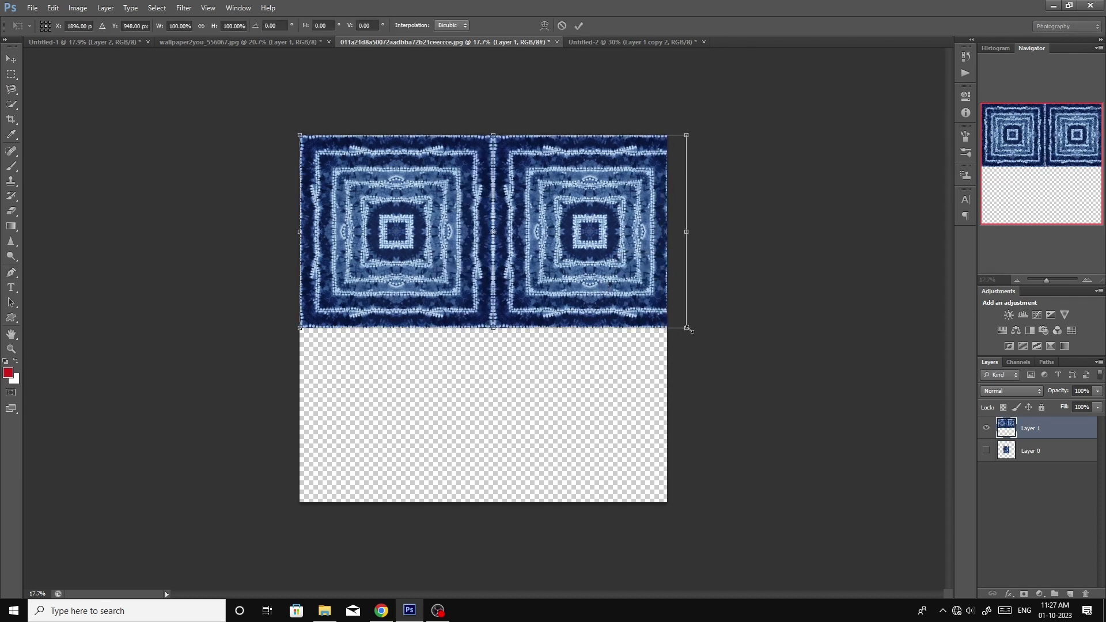
{"action": "left_click_drag", "start_coordinate": [686, 328], "coordinate": [647, 308]}
{"action": "left_click_drag", "start_coordinate": [554, 311], "coordinate": [556, 263]}
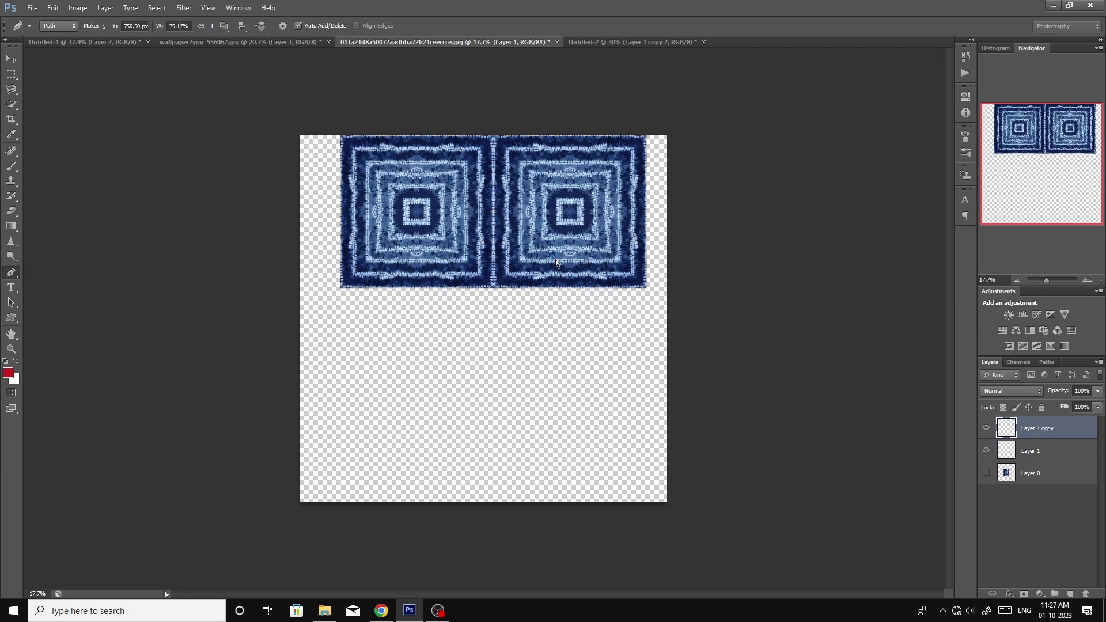
{"action": "left_click_drag", "start_coordinate": [558, 213], "coordinate": [541, 419]}
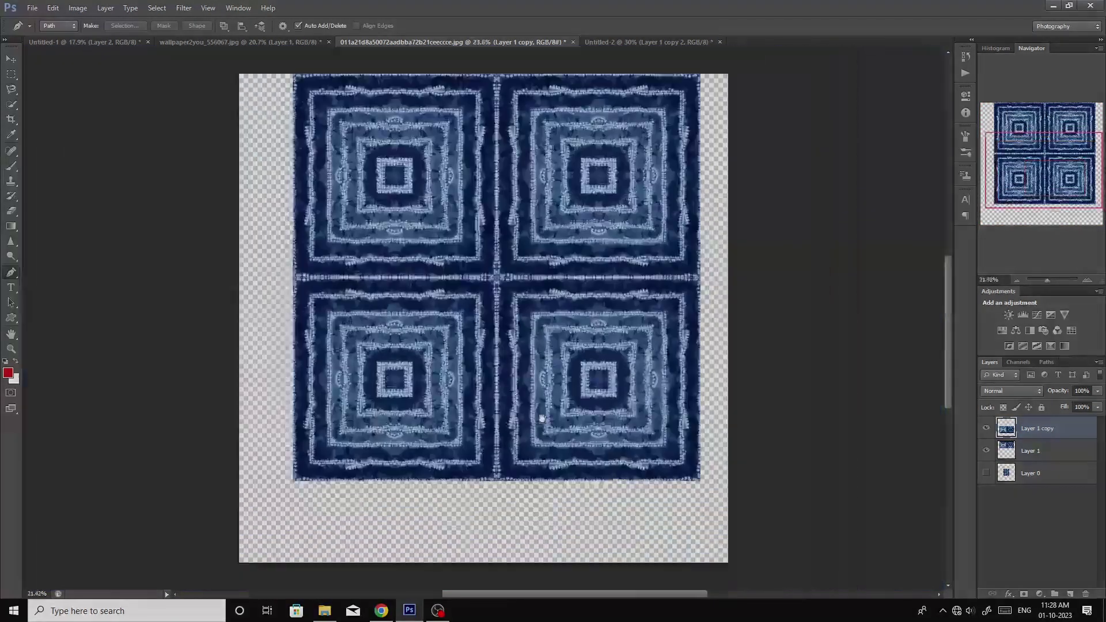
{"action": "key", "text": "ctrl+e"}
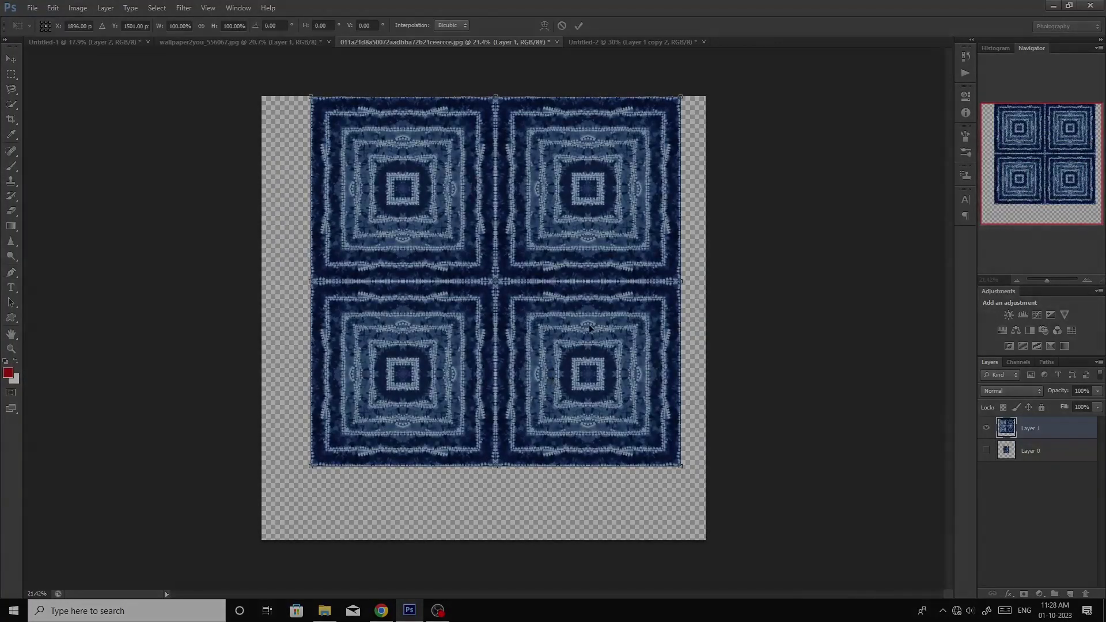
{"action": "left_click_drag", "start_coordinate": [589, 327], "coordinate": [571, 372]}
{"action": "key", "text": "Return"}
Bring up the Untitled-2 document and zoom in on its motifs
{"action": "key", "text": "p"}
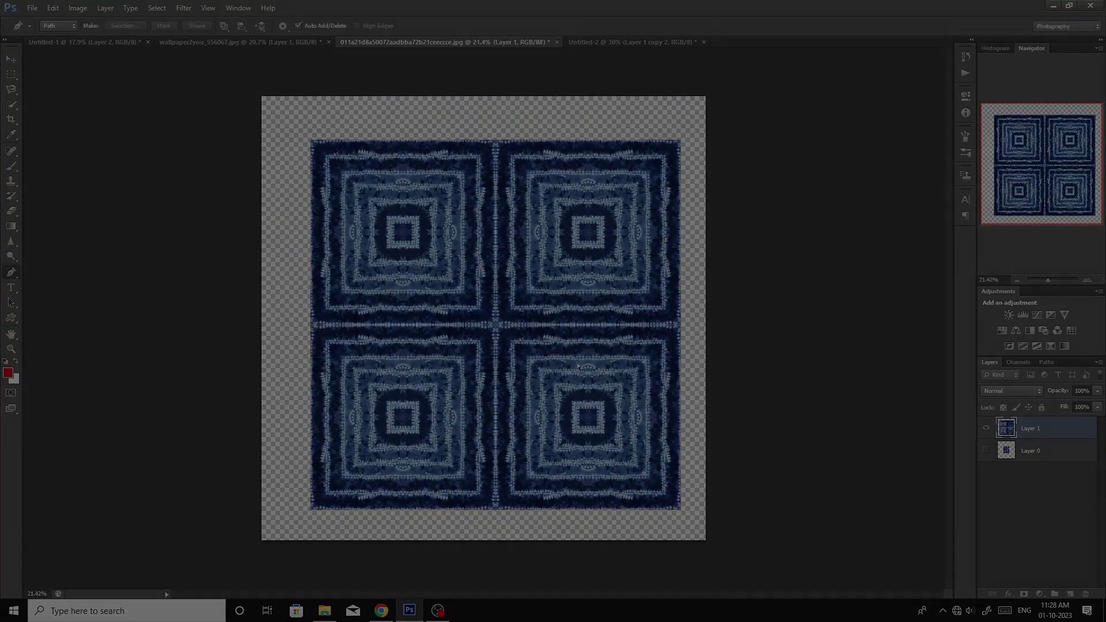
{"action": "key", "text": "ctrl+Tab"}
{"action": "key", "text": "ctrl+plus"}
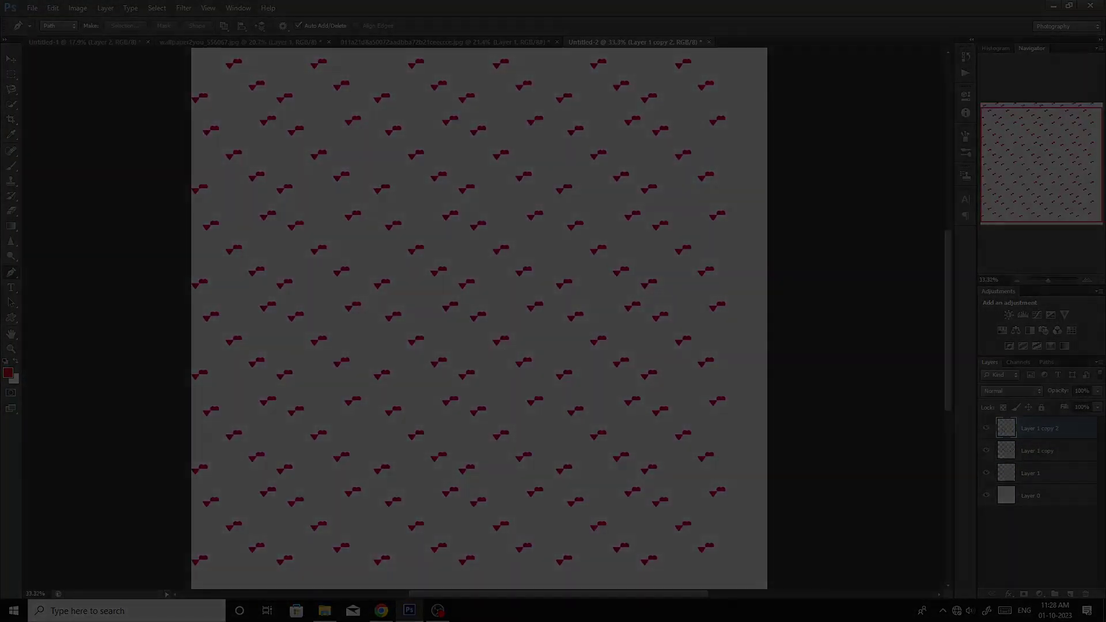